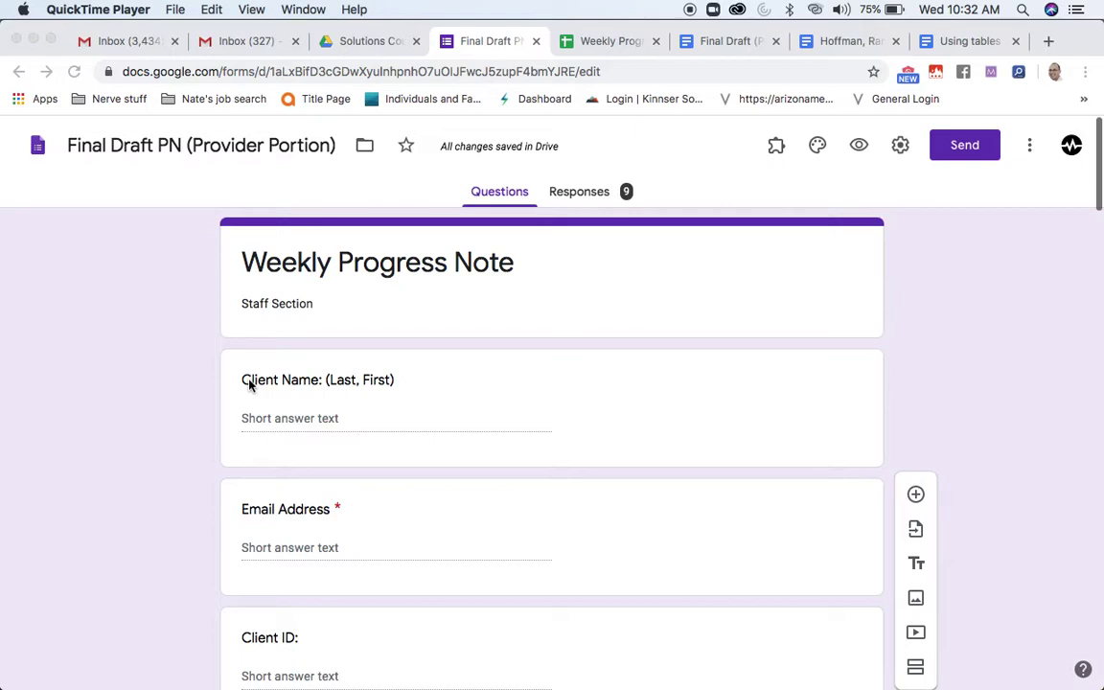
From the New menu, create a blank Google Form inside the Solutions Counseling Project folder
{"action": "scroll", "coordinate": [250, 384], "scroll_direction": "down", "scroll_amount": 5}
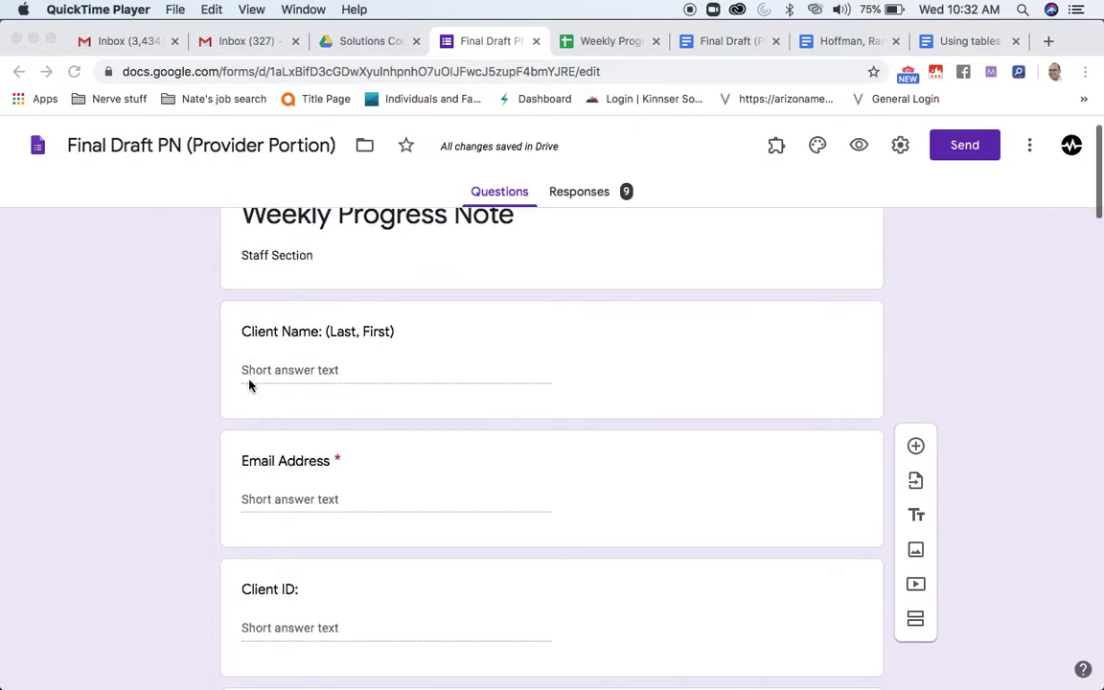
{"action": "scroll", "coordinate": [249, 384], "scroll_direction": "up", "scroll_amount": 3}
{"action": "scroll", "coordinate": [249, 386], "scroll_direction": "up", "scroll_amount": 1}
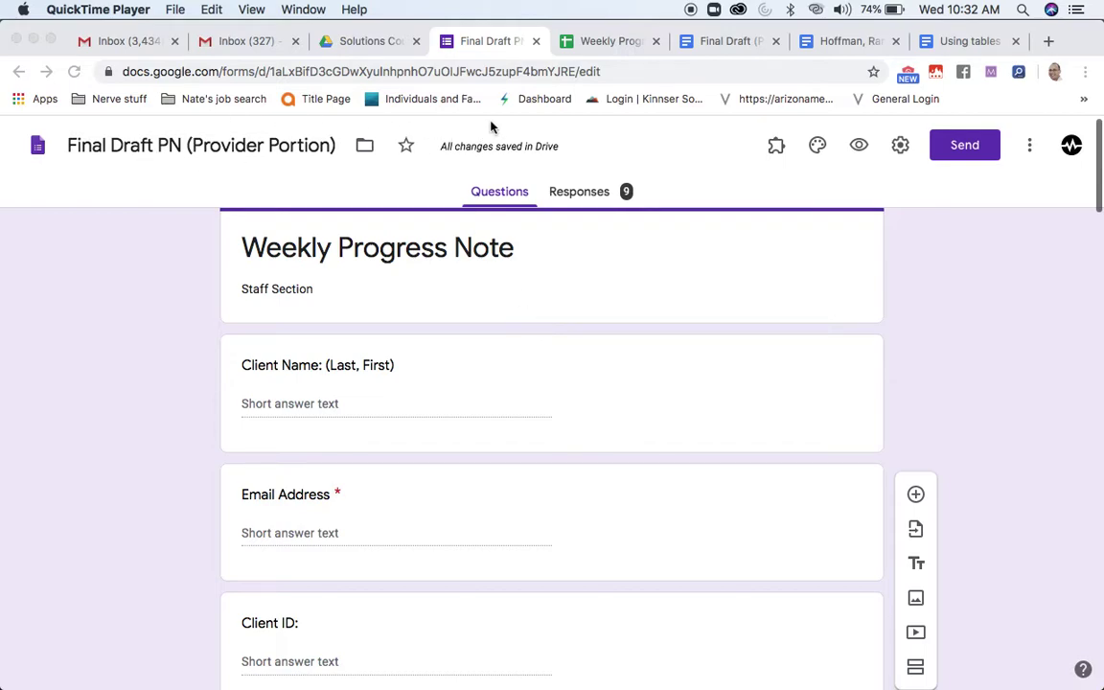
{"action": "left_click", "coordinate": [370, 43]}
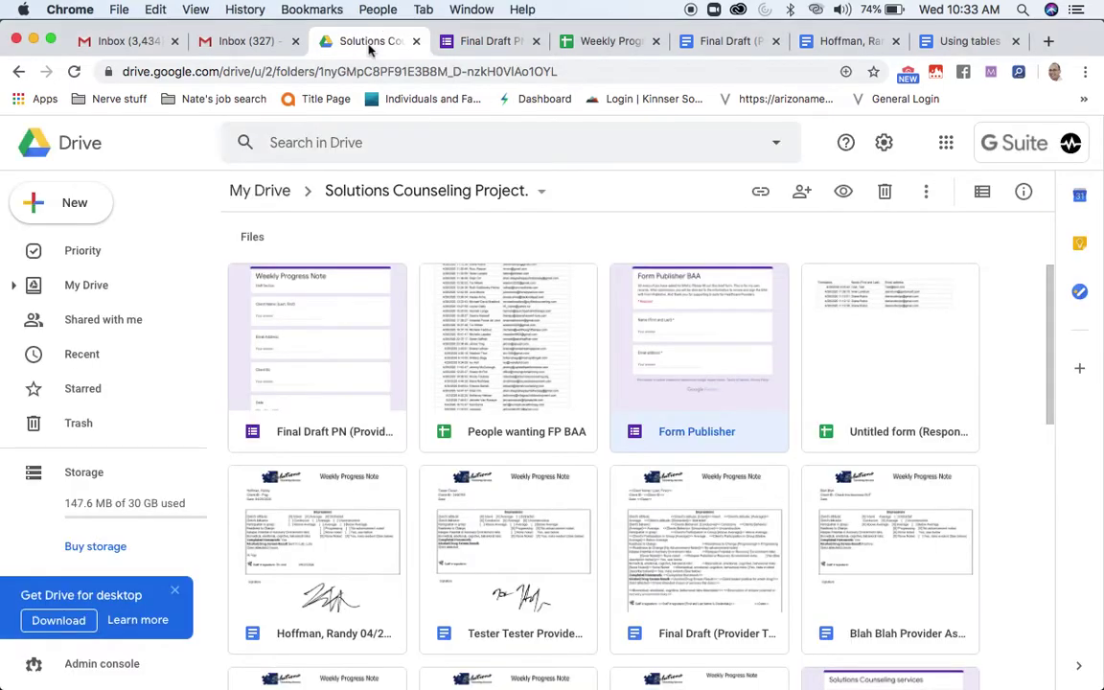
{"action": "left_click", "coordinate": [77, 212]}
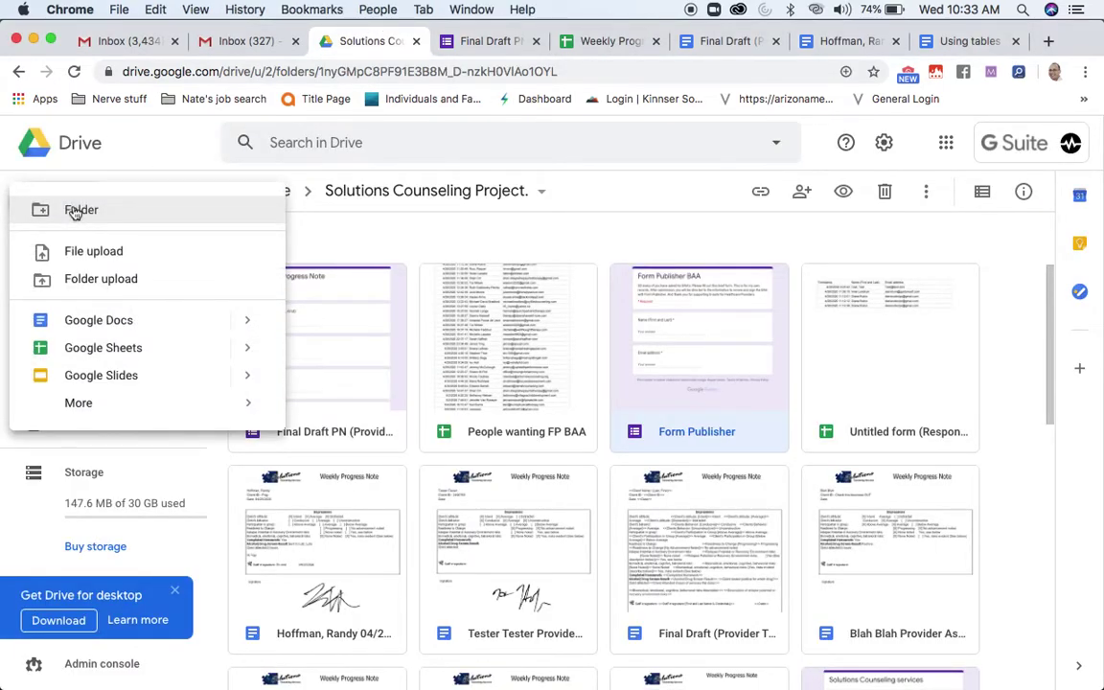
{"action": "mouse_move", "coordinate": [105, 402]}
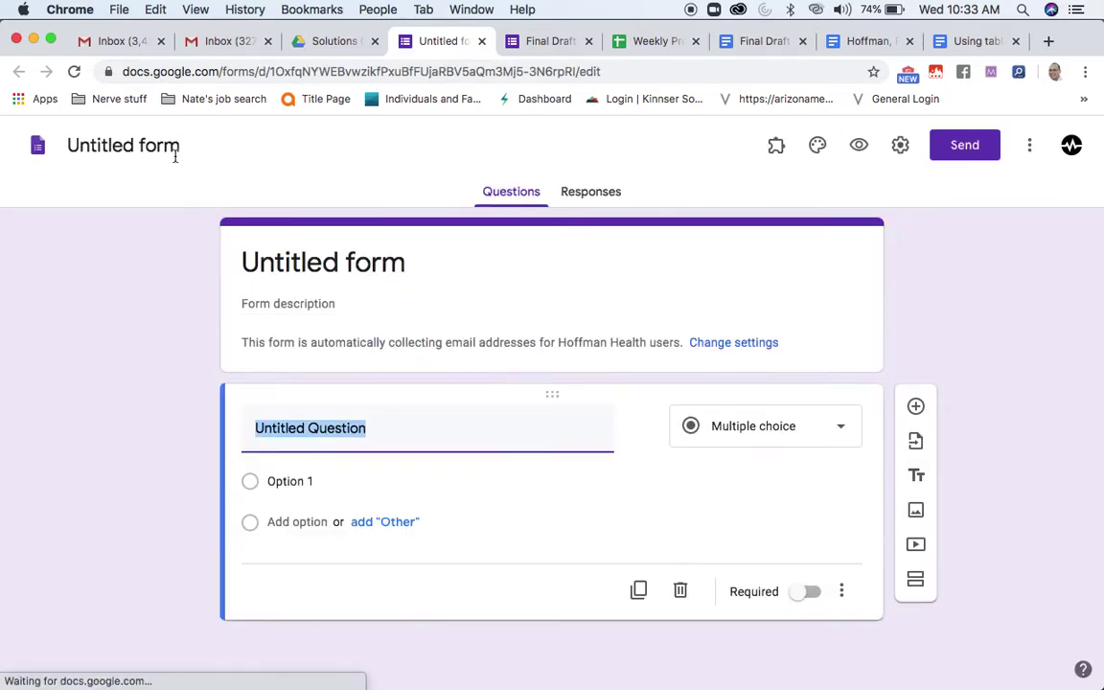
Title the form 'Patient intake form (practice)'
{"action": "left_click", "coordinate": [120, 159]}
{"action": "type", "text": "P"}
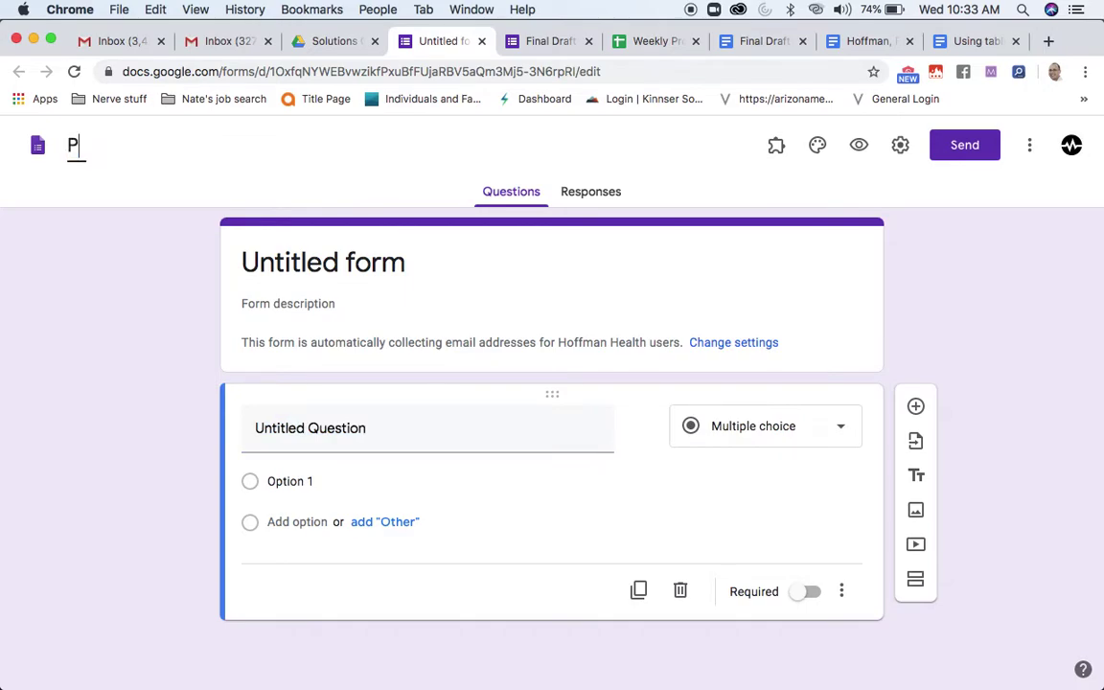
{"action": "type", "text": "atient inte"}
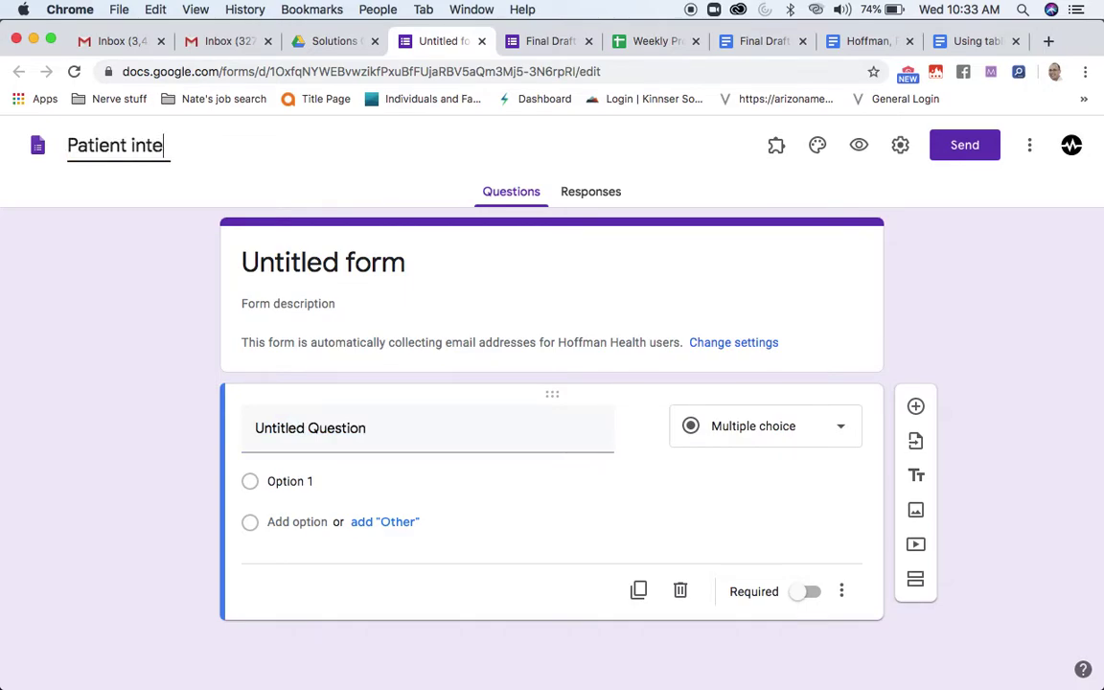
{"action": "key", "text": "BackSpace"}
{"action": "type", "text": "ake form"}
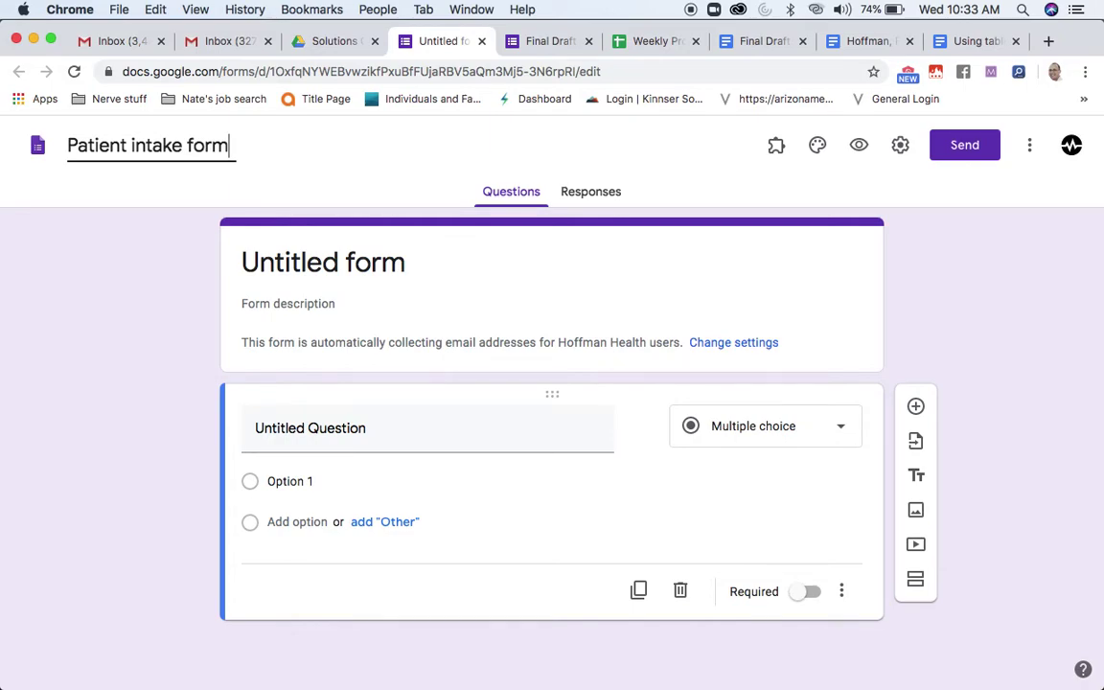
{"action": "type", "text": " (practi"}
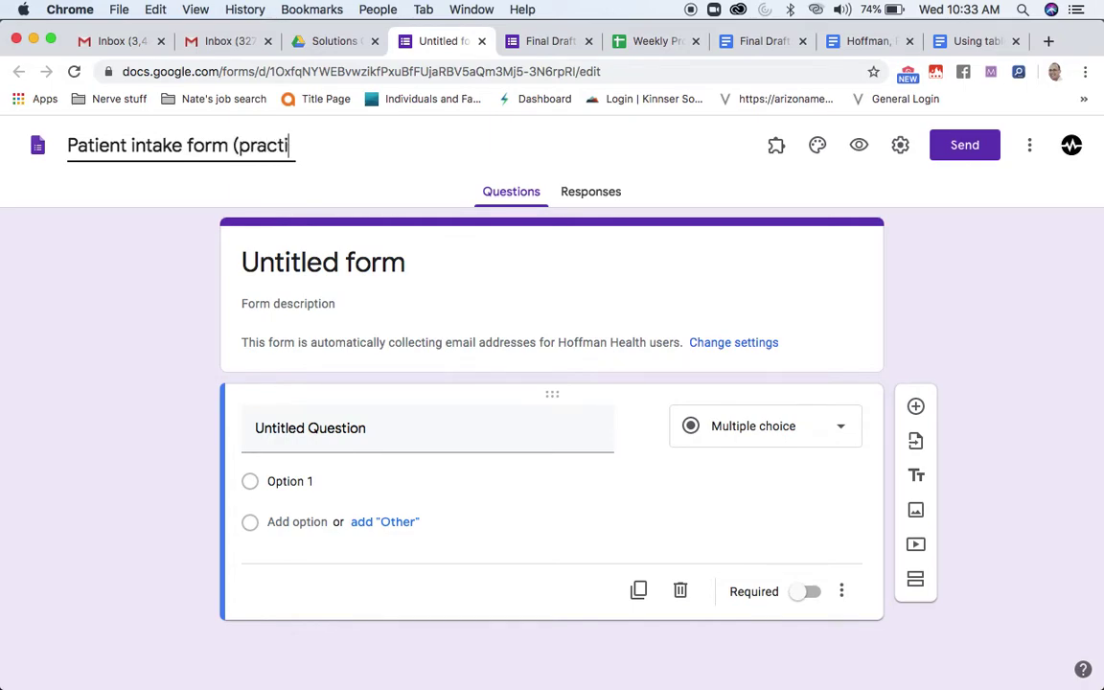
{"action": "type", "text": "ce)"}
{"action": "left_click", "coordinate": [484, 277]}
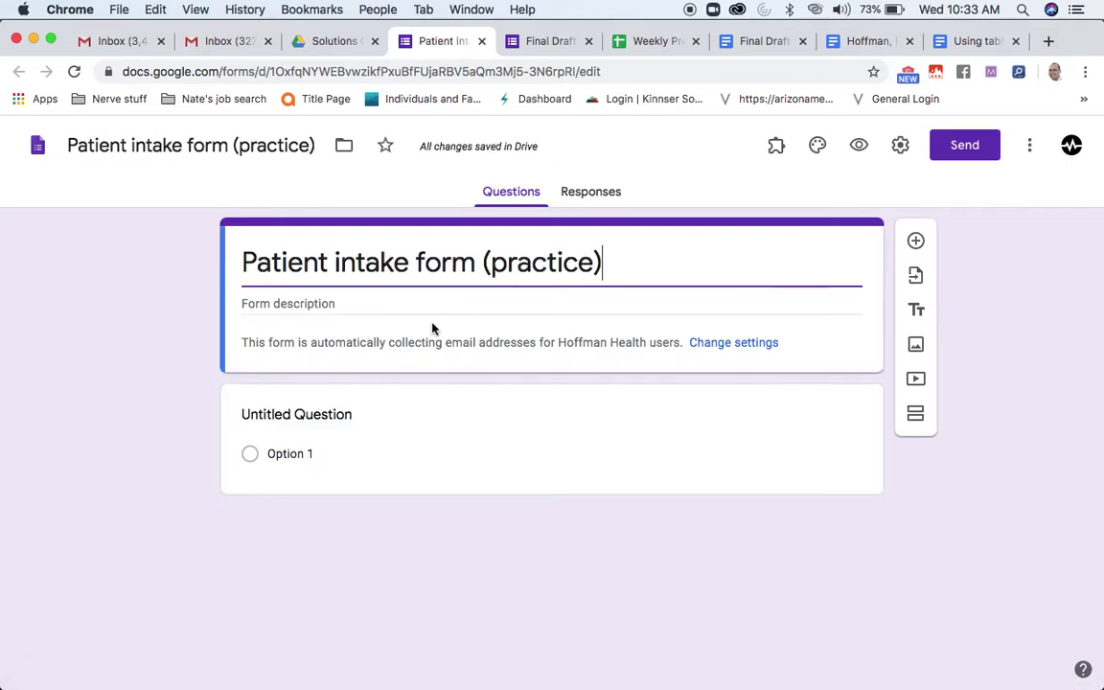
Add a form description asking respondents to be sure to carefully read each question
{"action": "left_click", "coordinate": [366, 307]}
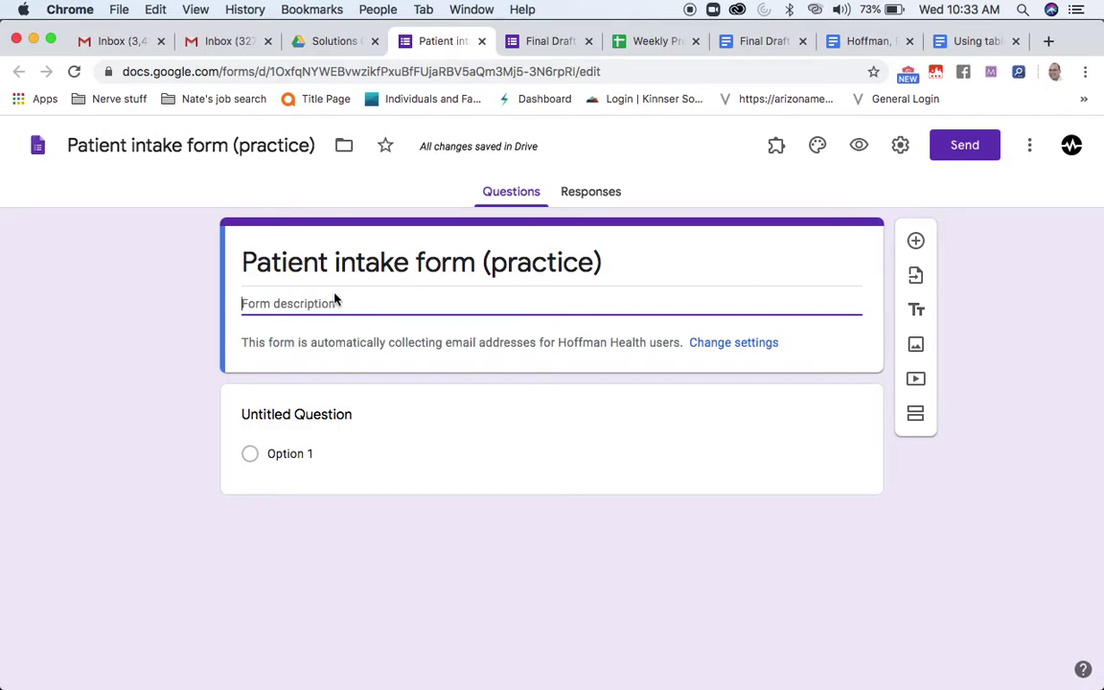
{"action": "type", "text": "Please"}
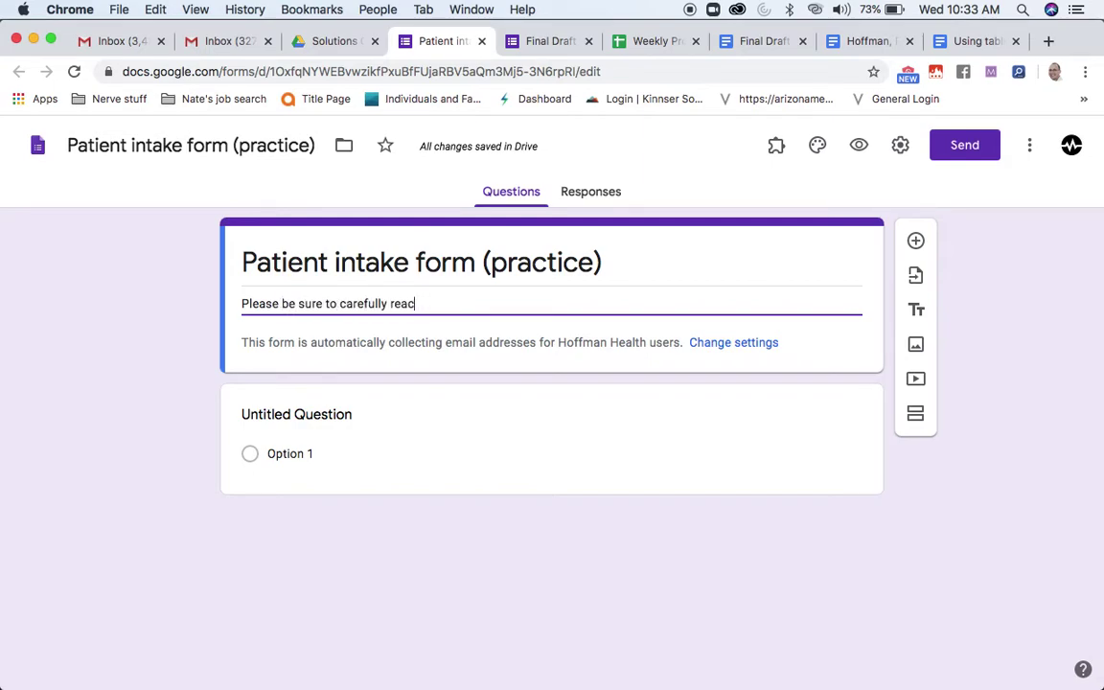
{"action": "type", "text": "be sure to carefully read eac "}
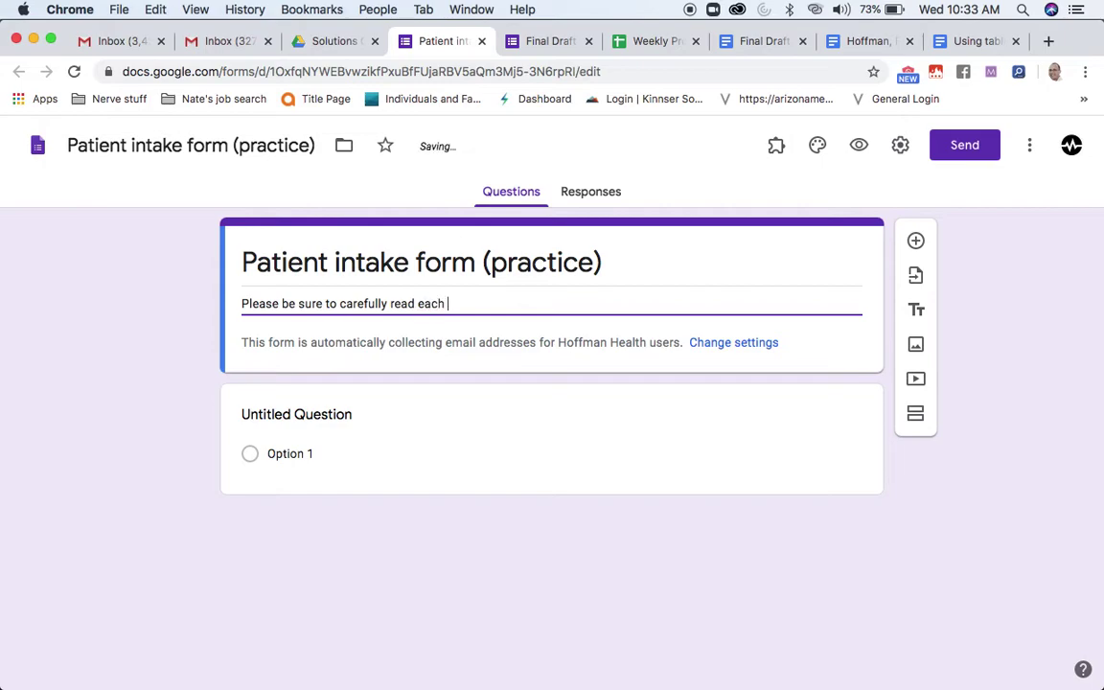
{"action": "type", "text": " question and fill out information"}
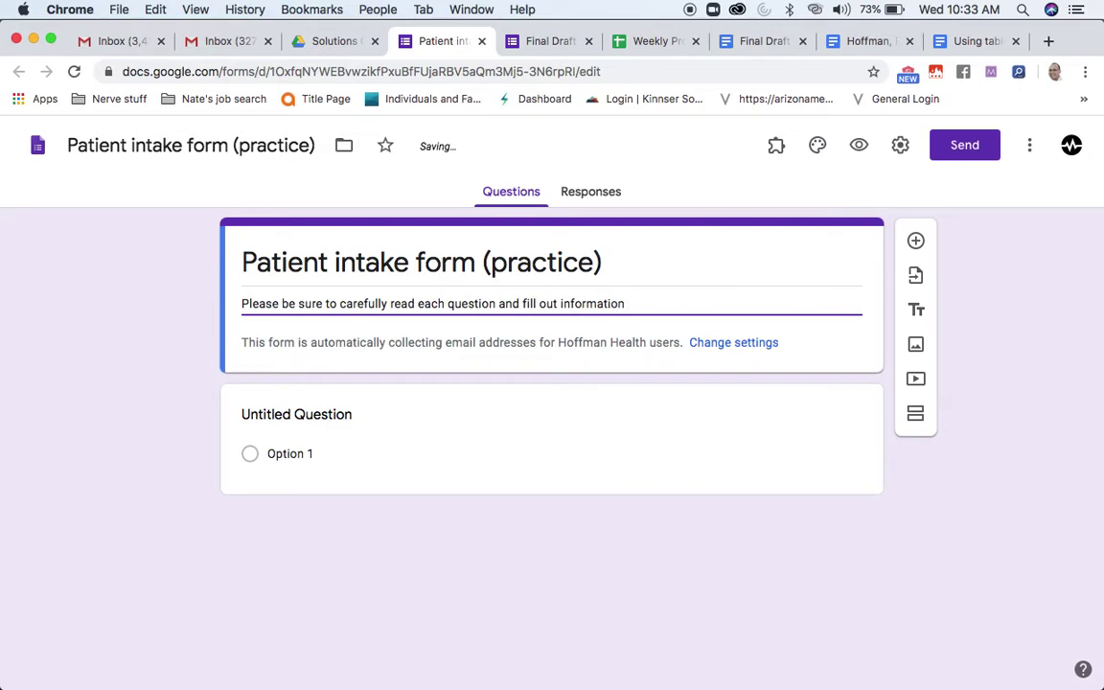
{"action": "type", "text": "ropriately."}
{"action": "left_click", "coordinate": [328, 423]}
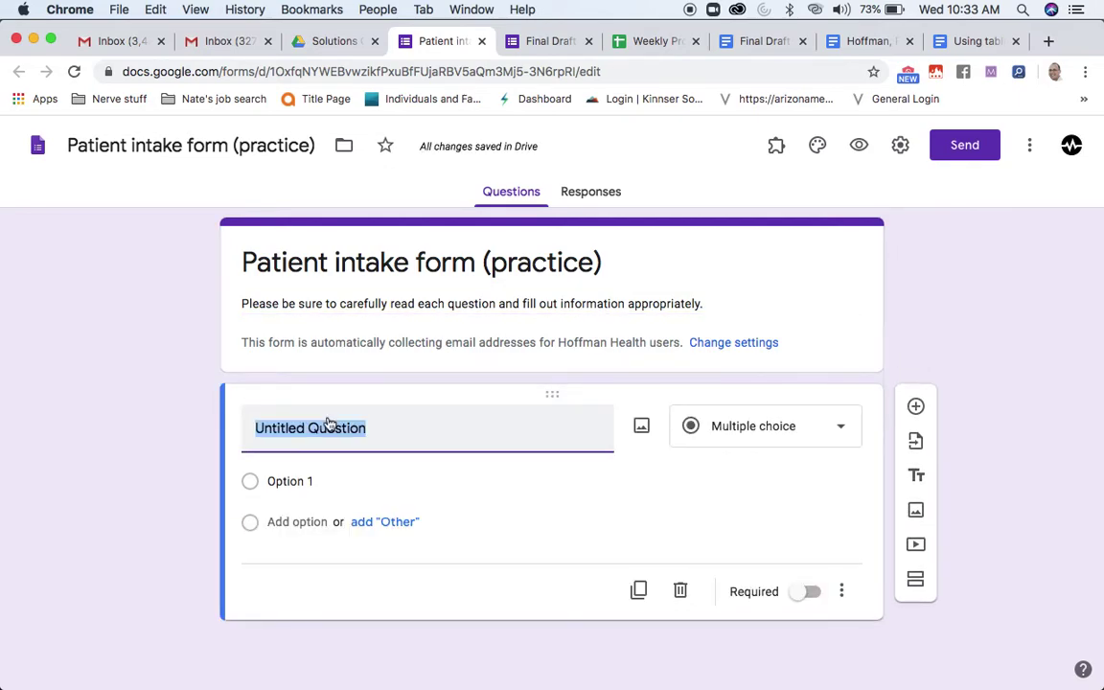
Title the first question 'Health History' and make it a checkbox question
{"action": "type", "text": "H"}
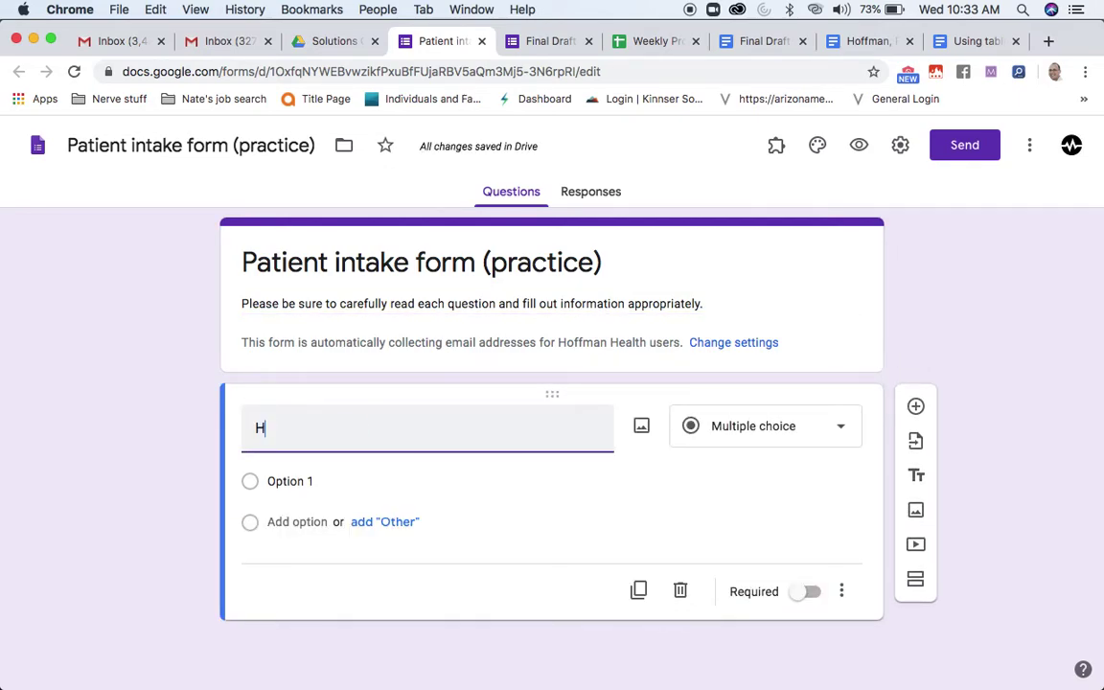
{"action": "type", "text": "ealth Histr"}
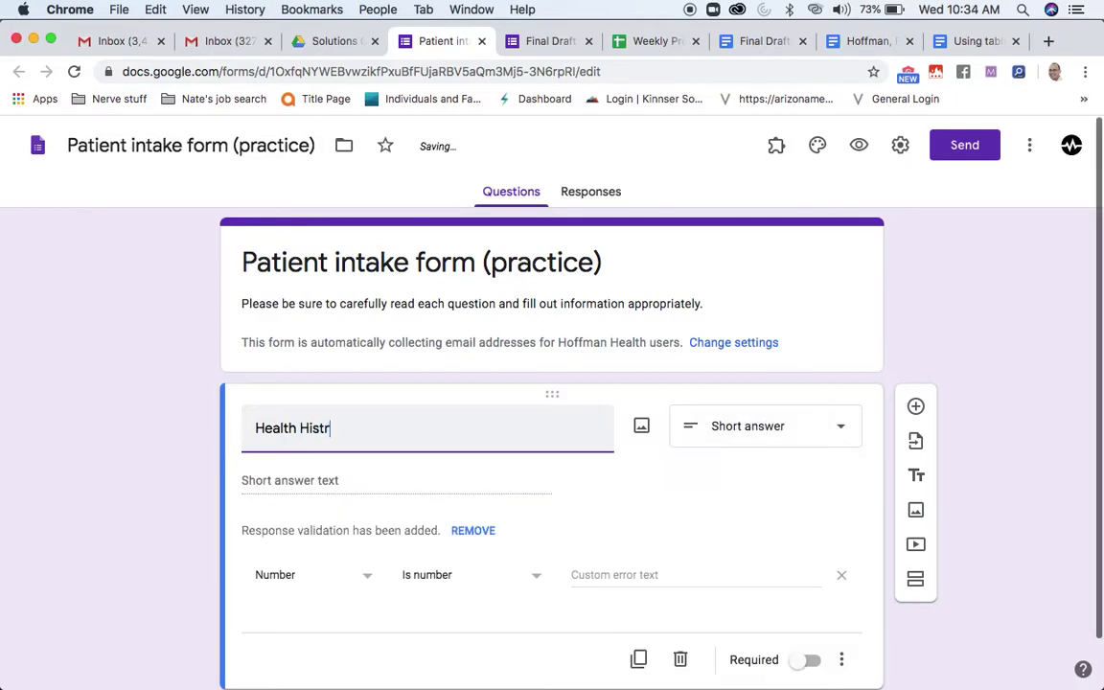
{"action": "key", "text": "BackSpace"}
{"action": "key", "text": "BackSpace"}
{"action": "type", "text": "to"}
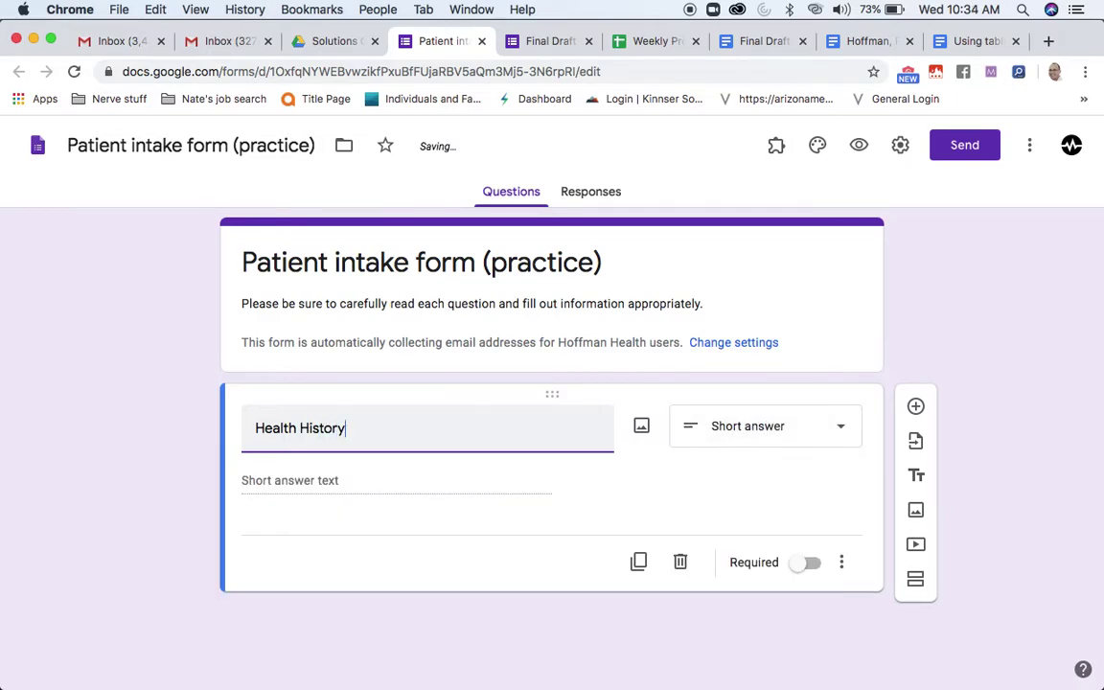
{"action": "type", "text": "ry"}
{"action": "left_click", "coordinate": [752, 424]}
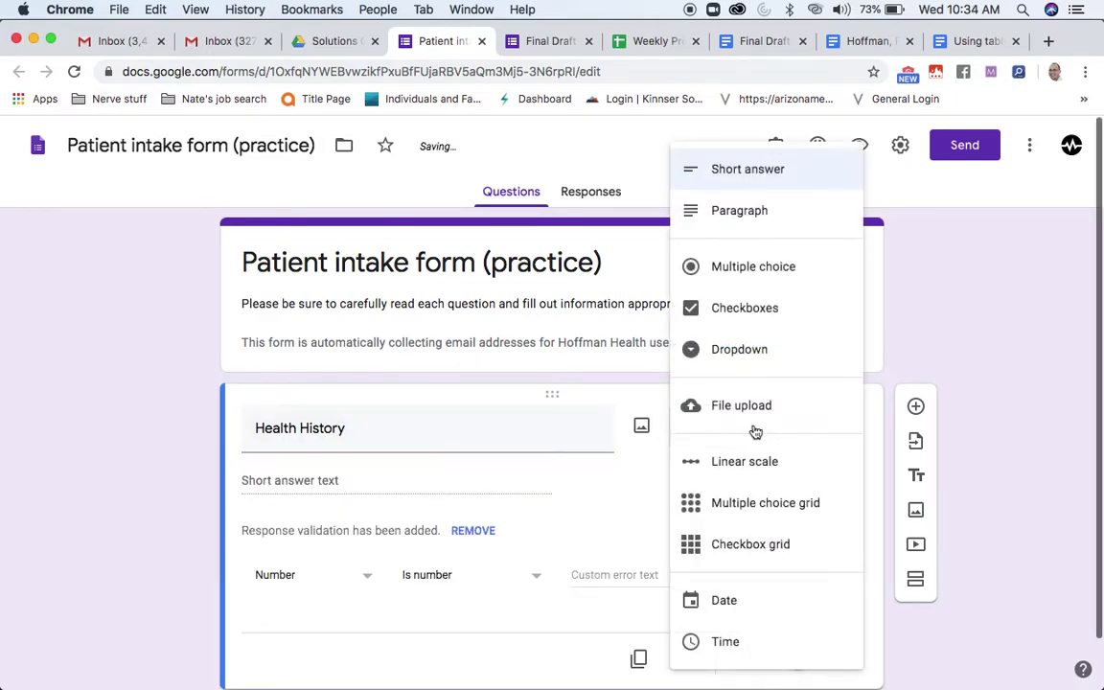
{"action": "left_click", "coordinate": [618, 477]}
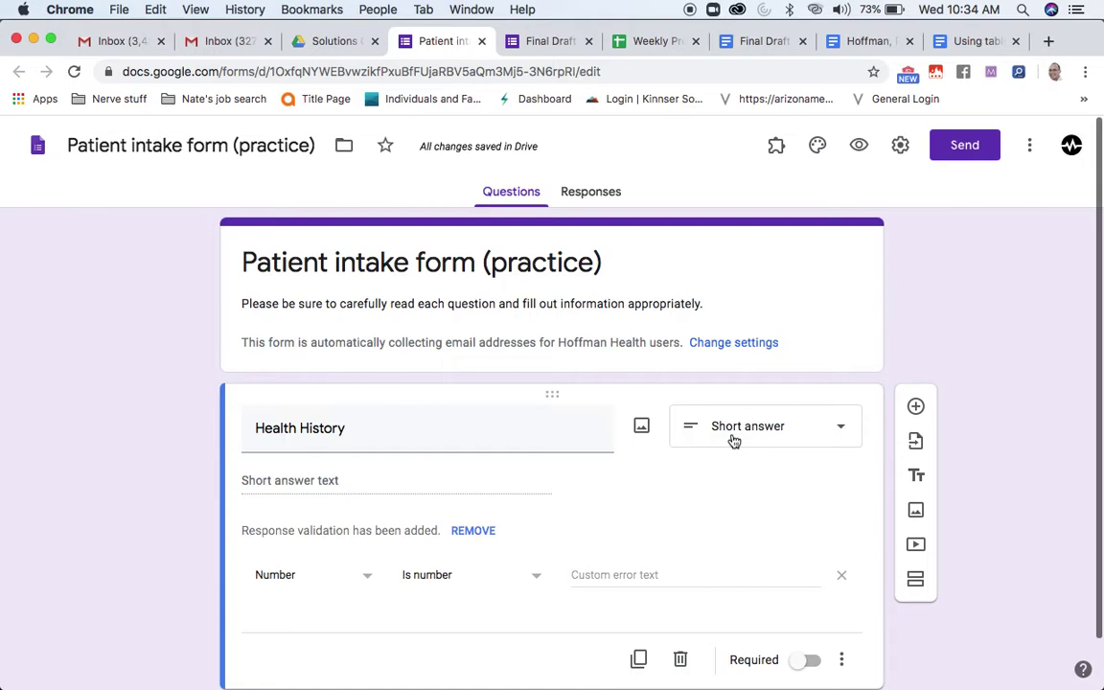
{"action": "left_click", "coordinate": [734, 440]}
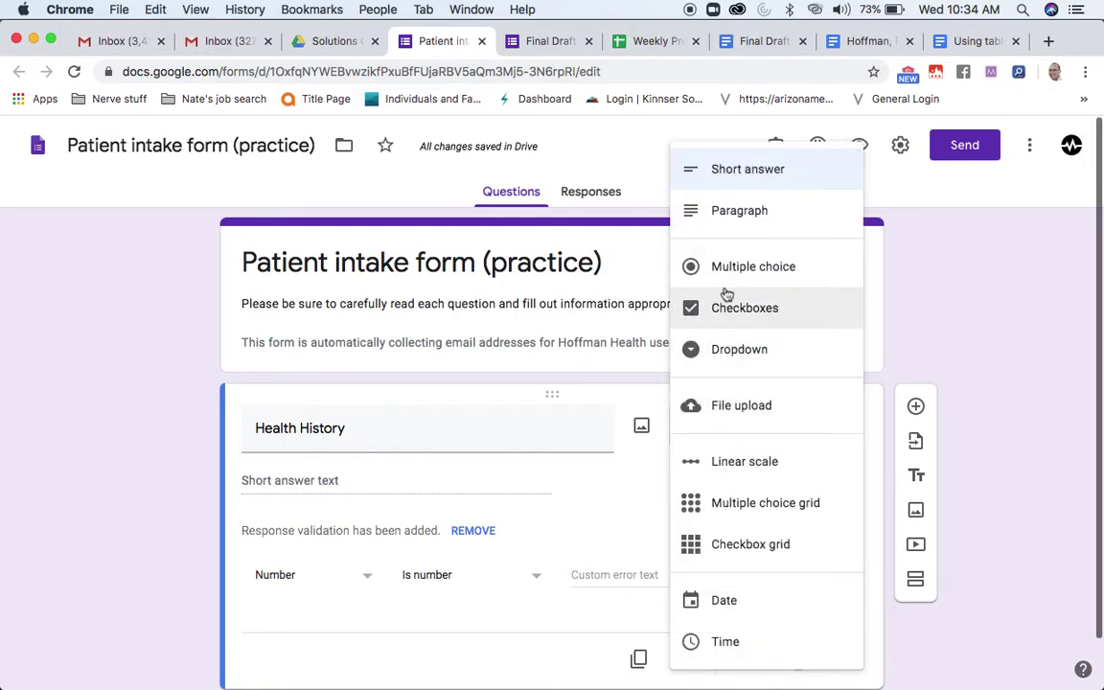
{"action": "left_click", "coordinate": [717, 308]}
Enter the answer options CAD, HTN and Diabetes, leaving a new fourth option
{"action": "left_click", "coordinate": [283, 481]}
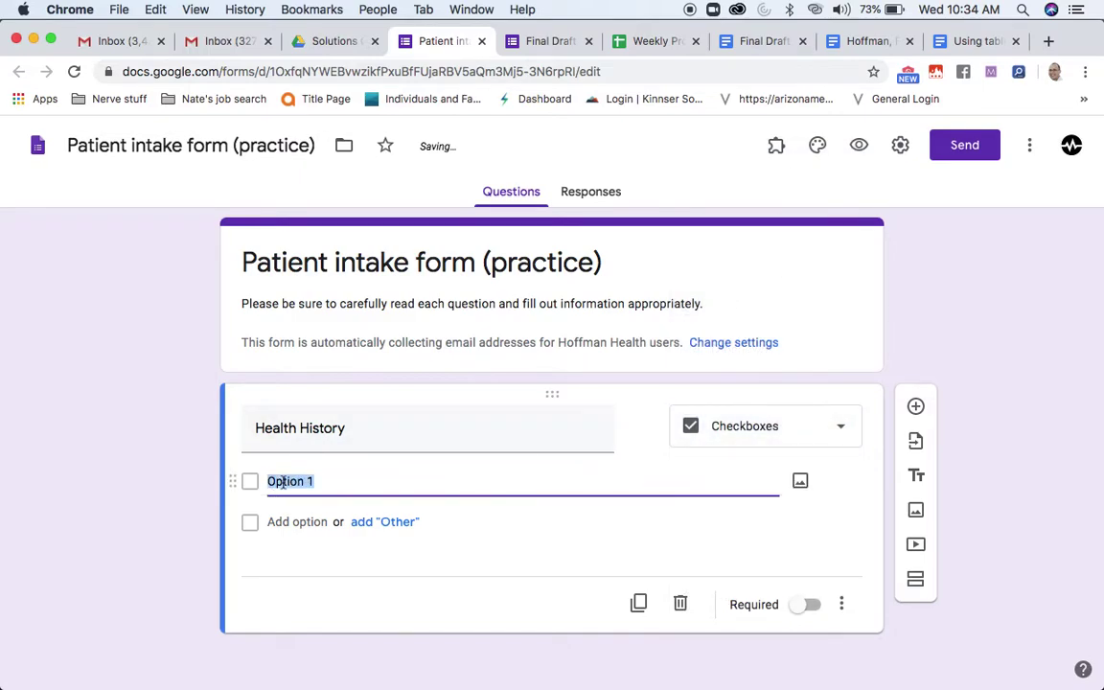
{"action": "type", "text": "CAD"}
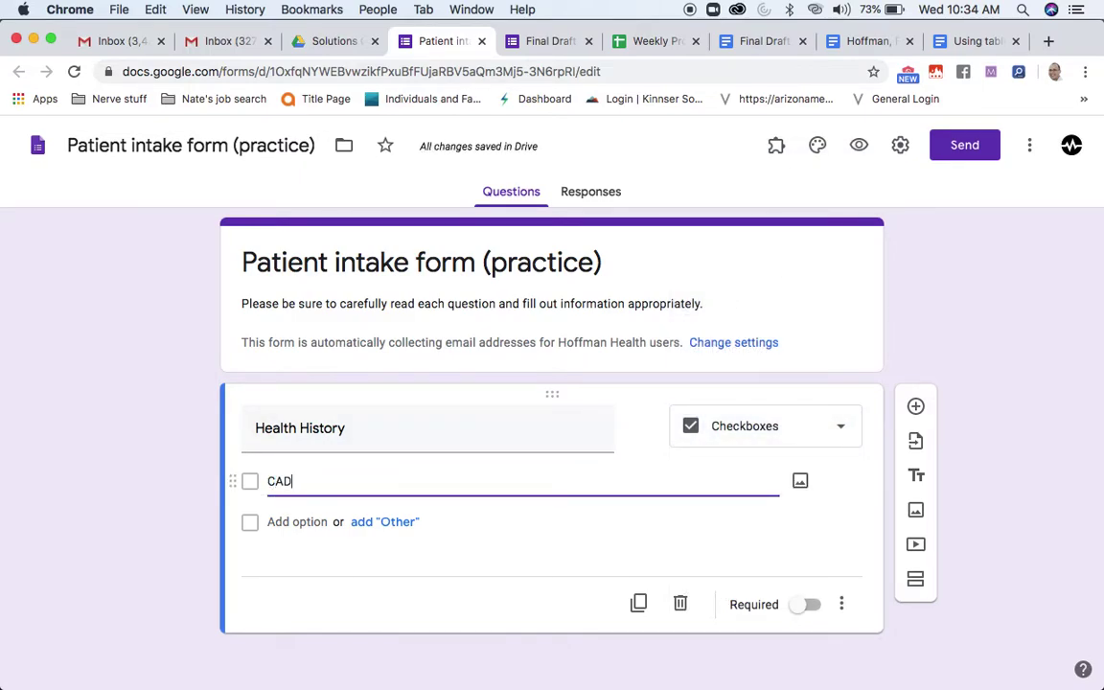
{"action": "key", "text": "Return"}
{"action": "type", "text": "H"}
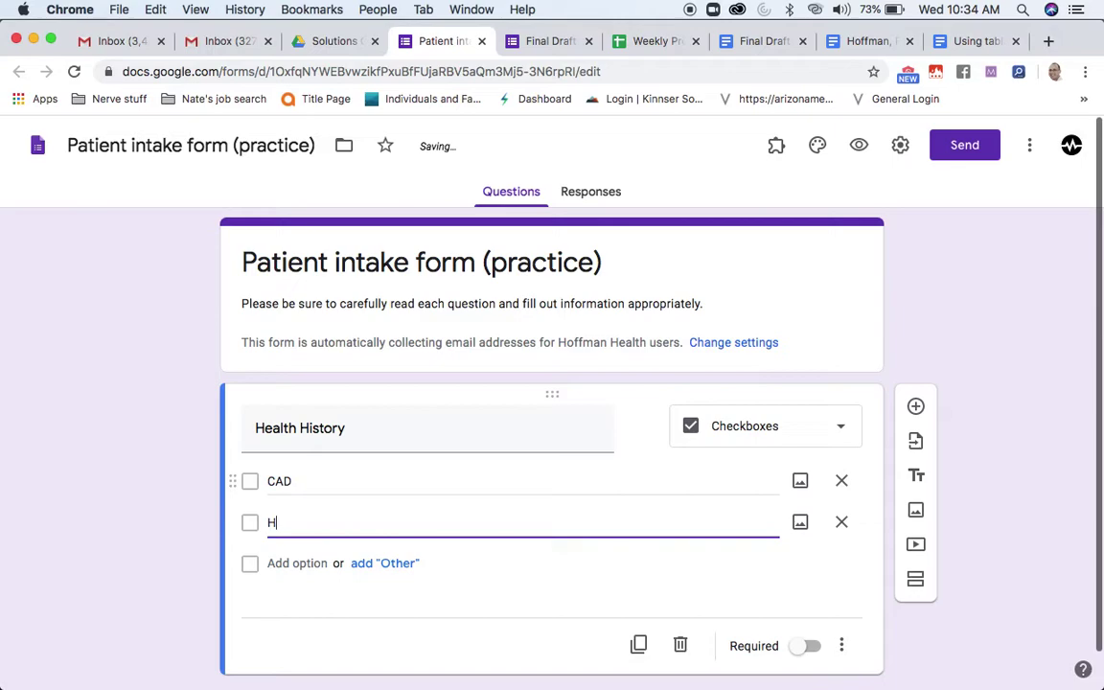
{"action": "type", "text": "TM"}
{"action": "key", "text": "BackSpace"}
{"action": "type", "text": "N"}
{"action": "key", "text": "Return"}
{"action": "type", "text": "D"}
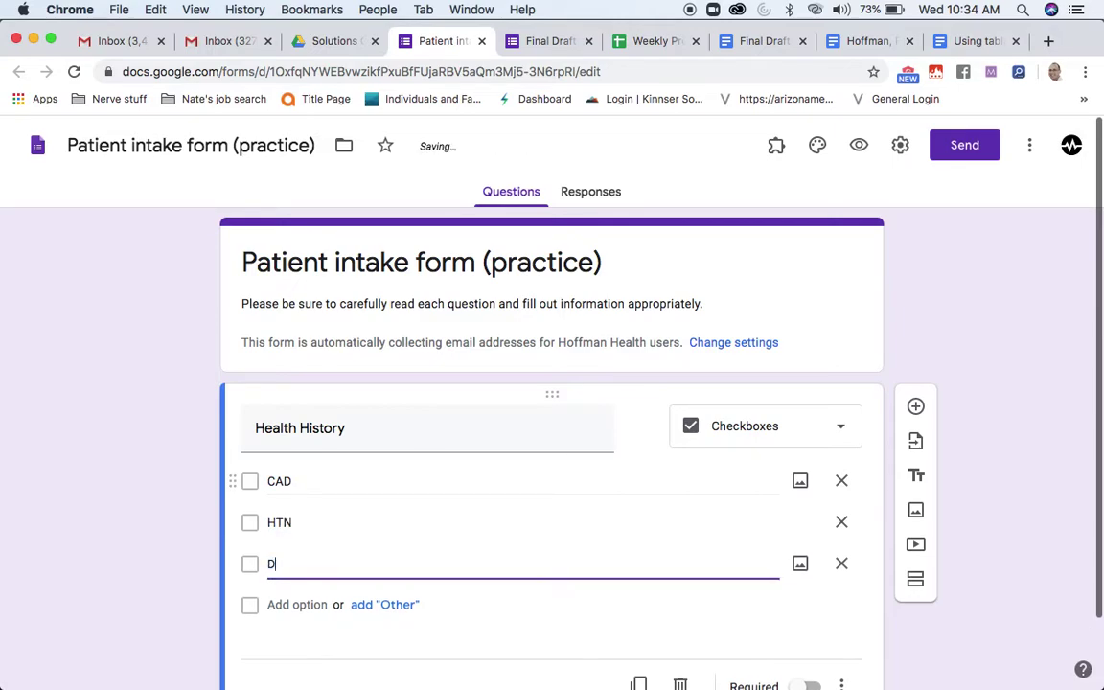
{"action": "type", "text": "iabet"}
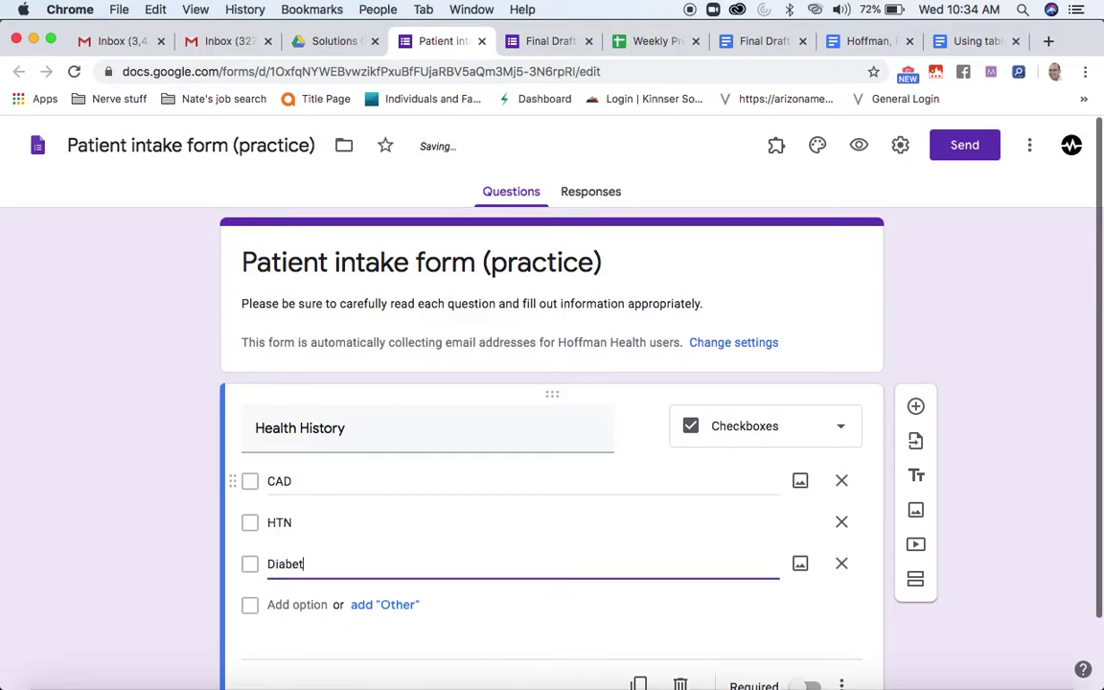
{"action": "type", "text": "es"}
{"action": "key", "text": "BackSpace"}
{"action": "type", "text": "es"}
{"action": "key", "text": "Return"}
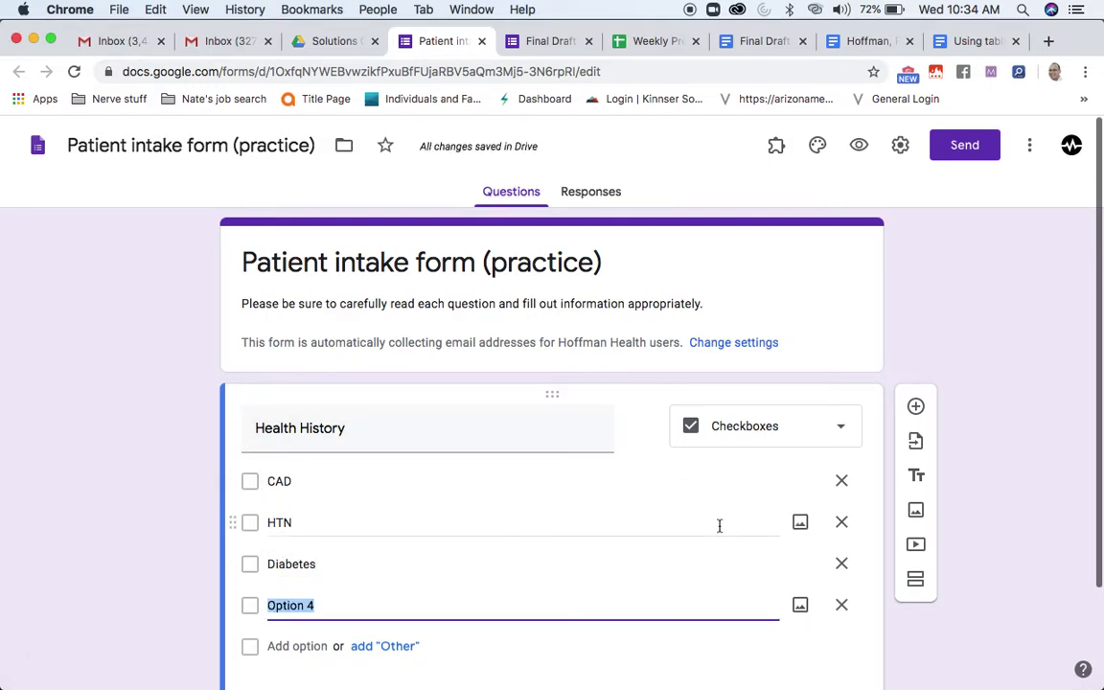
{"action": "scroll", "coordinate": [447, 540], "scroll_direction": "down", "scroll_amount": 2}
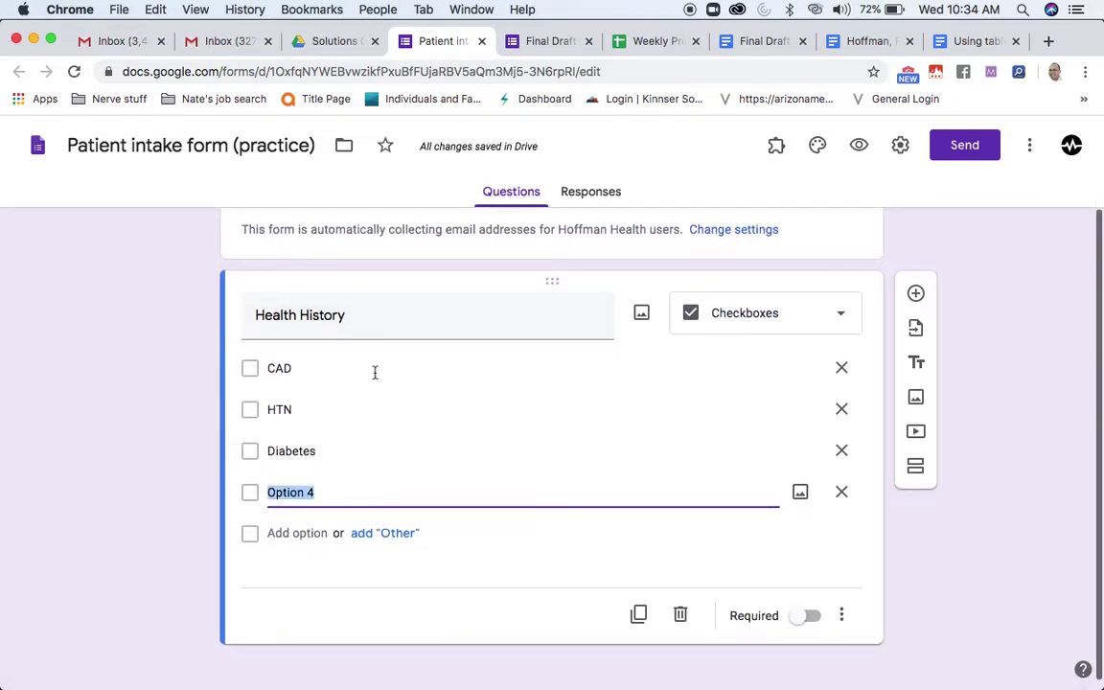
{"action": "scroll", "coordinate": [594, 460], "scroll_direction": "up", "scroll_amount": 2}
{"action": "scroll", "coordinate": [856, 340], "scroll_direction": "down", "scroll_amount": 1}
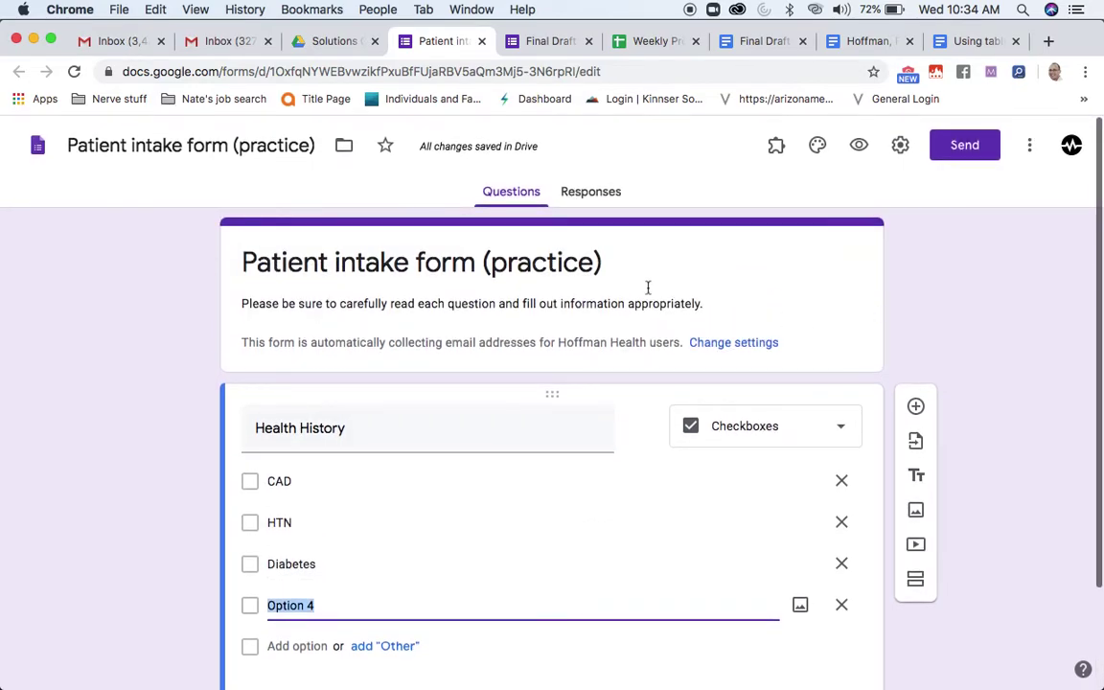
{"action": "scroll", "coordinate": [651, 584], "scroll_direction": "down", "scroll_amount": 1}
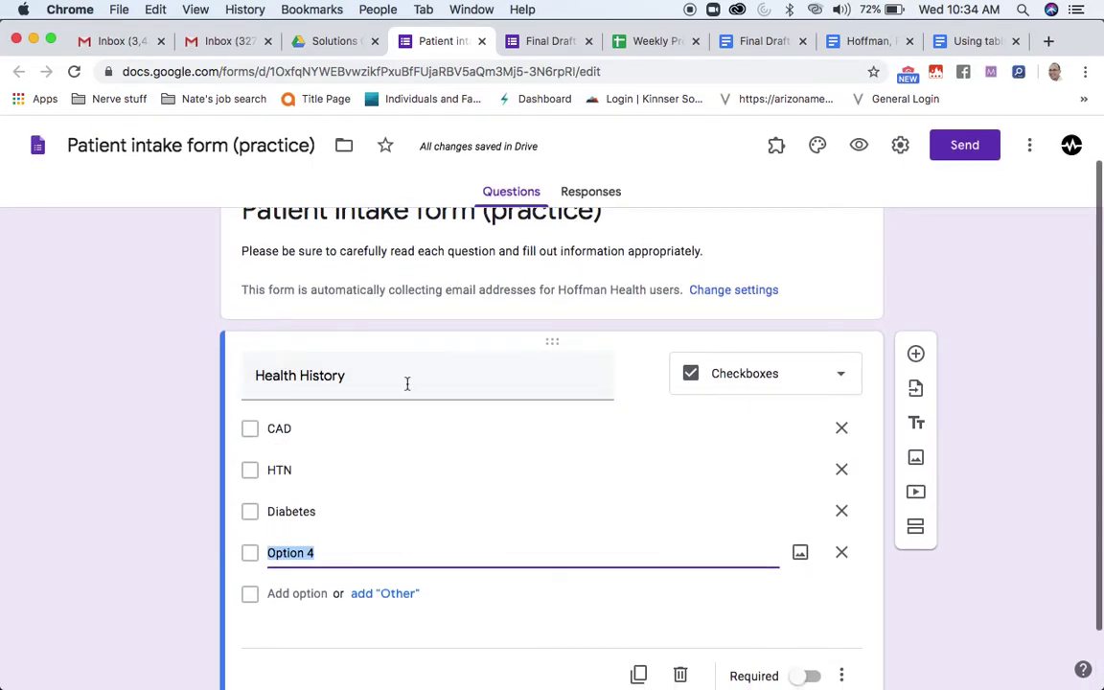
{"action": "left_click", "coordinate": [860, 147]}
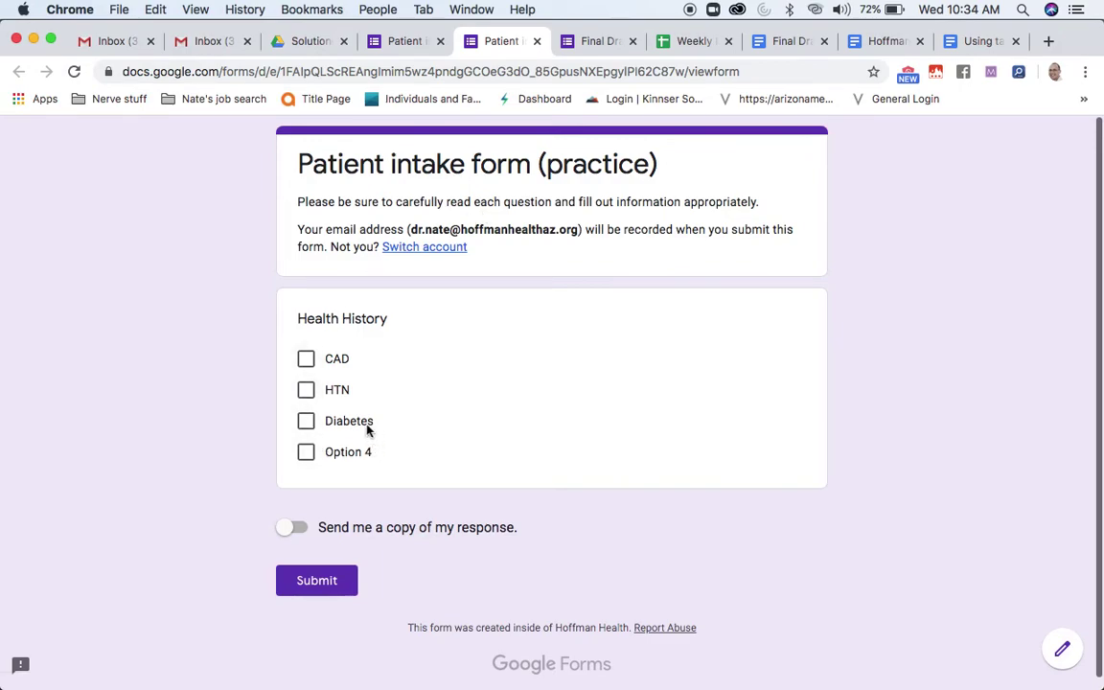
{"action": "left_click", "coordinate": [306, 361]}
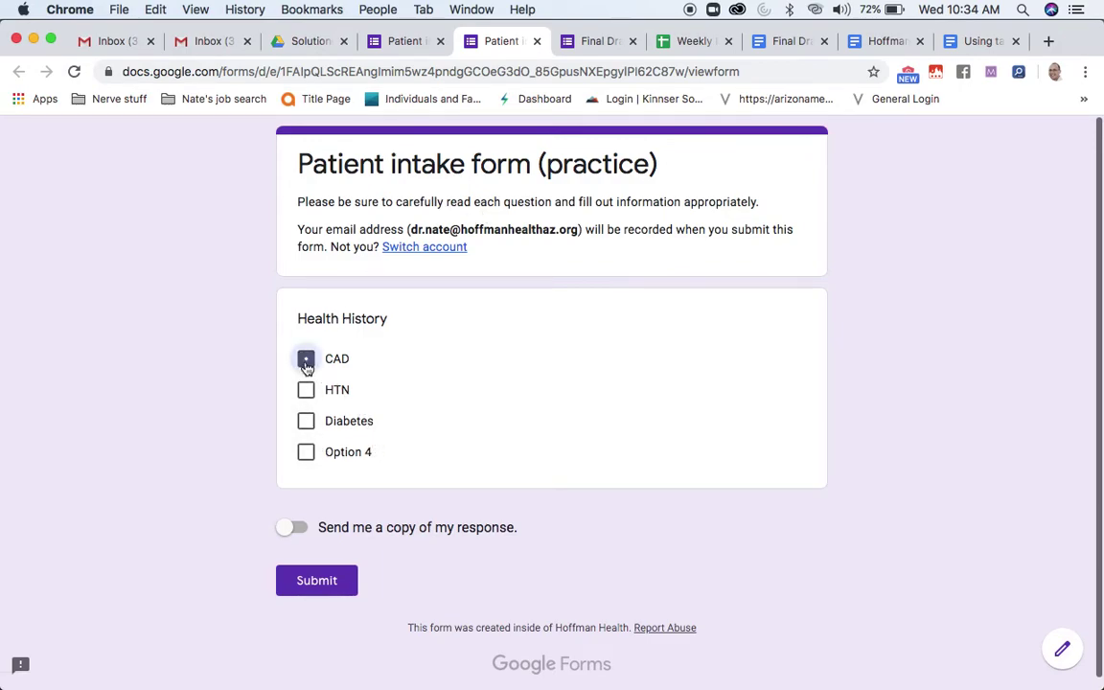
{"action": "left_click", "coordinate": [305, 452]}
{"action": "left_click", "coordinate": [306, 389]}
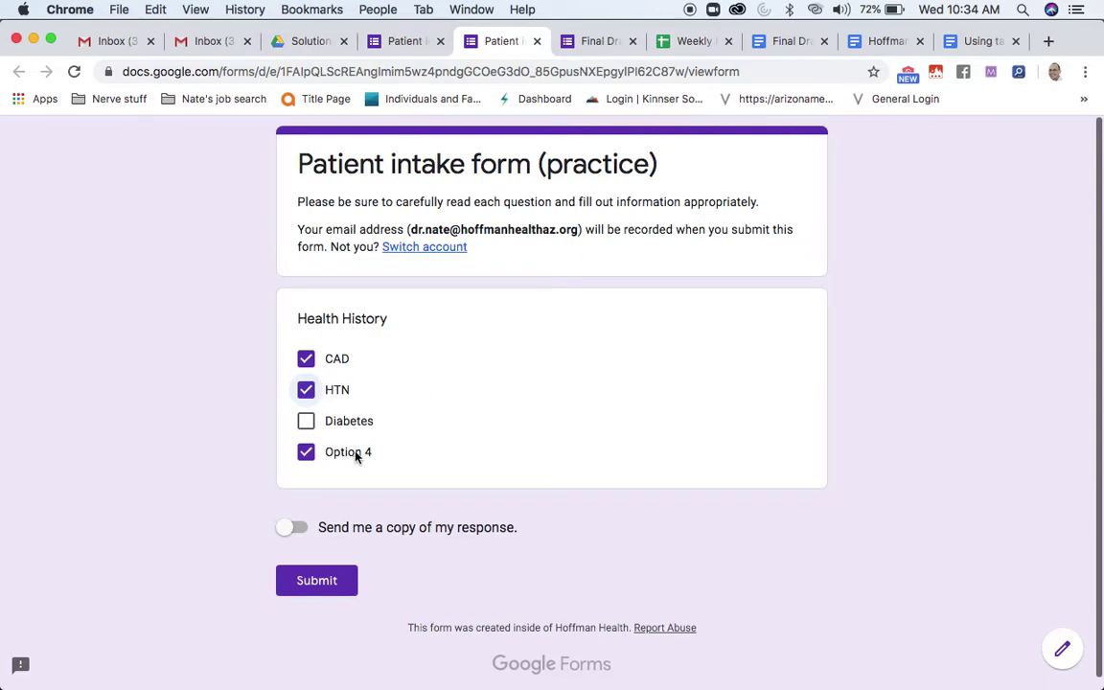
{"action": "left_click", "coordinate": [538, 43]}
{"action": "left_click", "coordinate": [681, 260]}
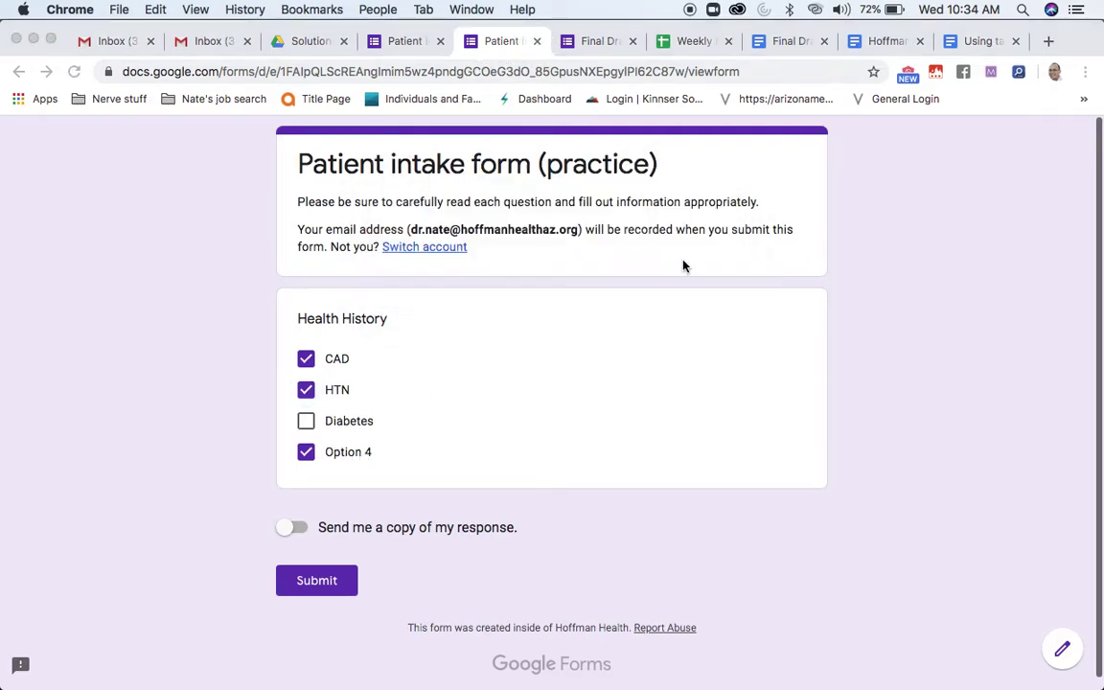
{"action": "scroll", "coordinate": [436, 461], "scroll_direction": "down", "scroll_amount": 2}
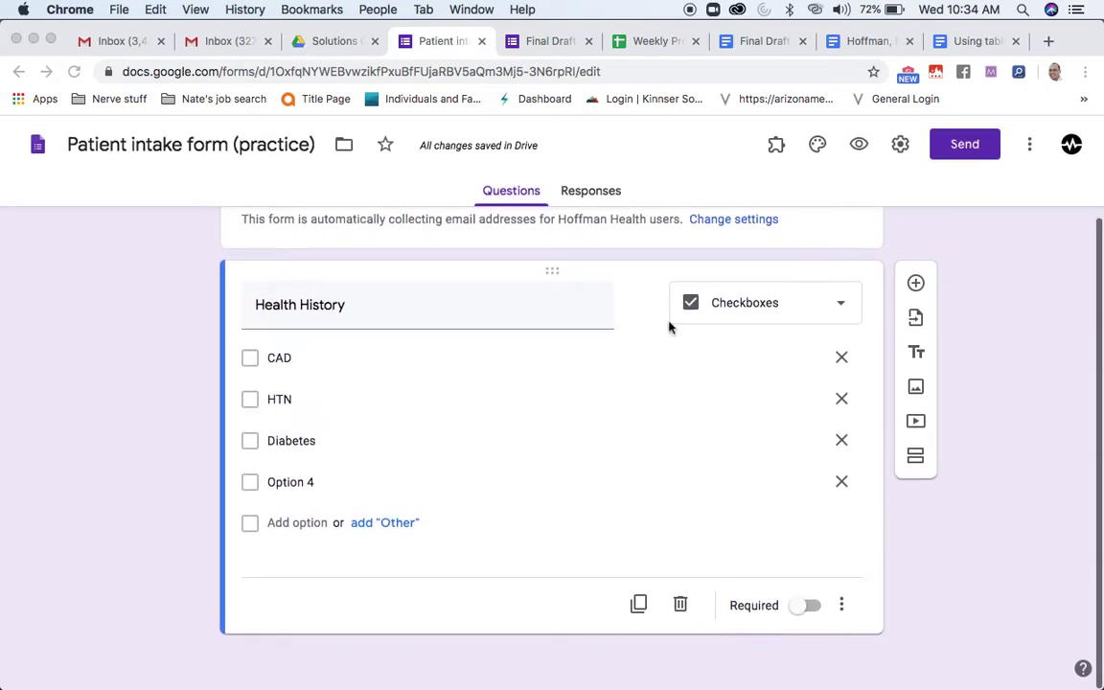
Add a new short-answer question titled 'Chief complaint'
{"action": "left_click", "coordinate": [916, 286]}
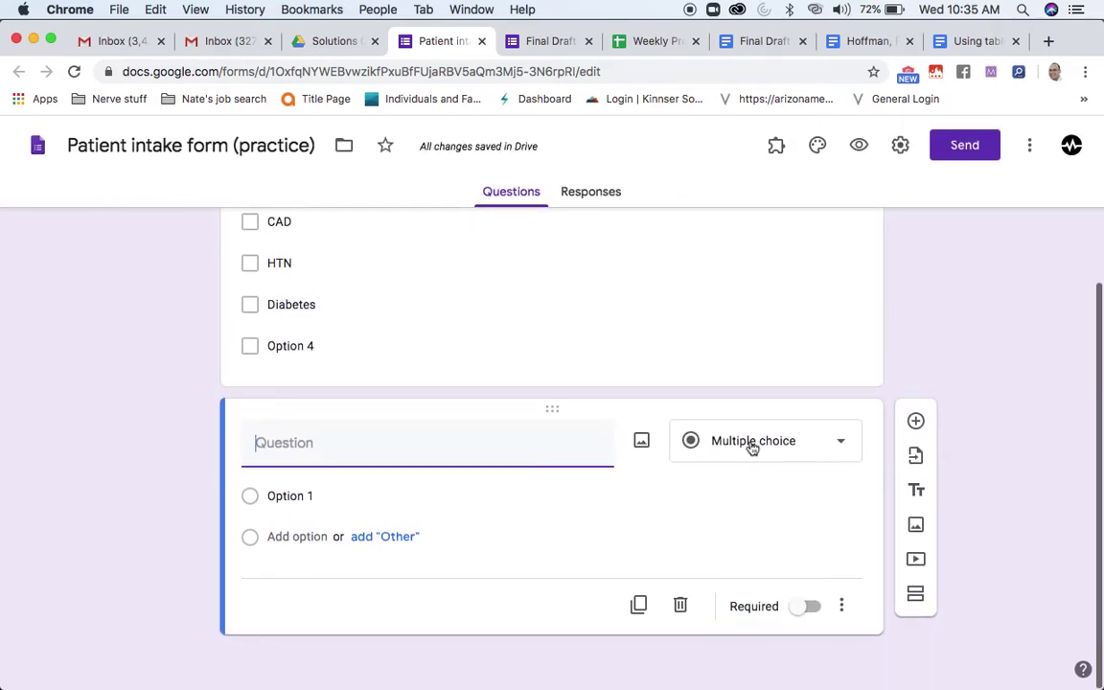
{"action": "left_click", "coordinate": [753, 444]}
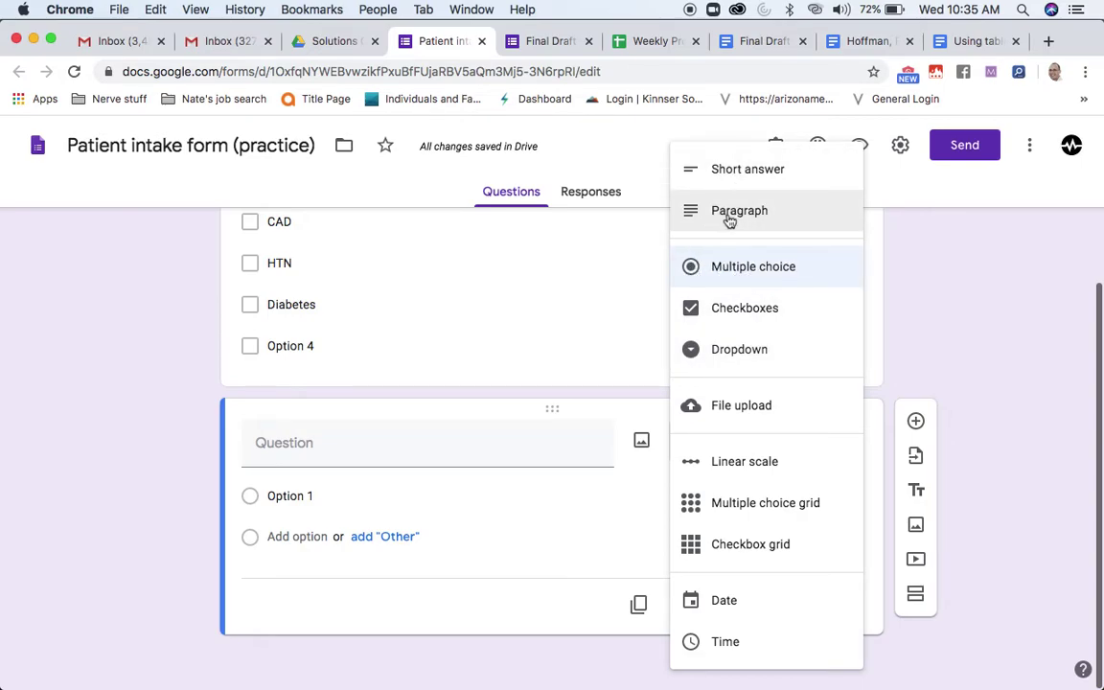
{"action": "left_click", "coordinate": [398, 456]}
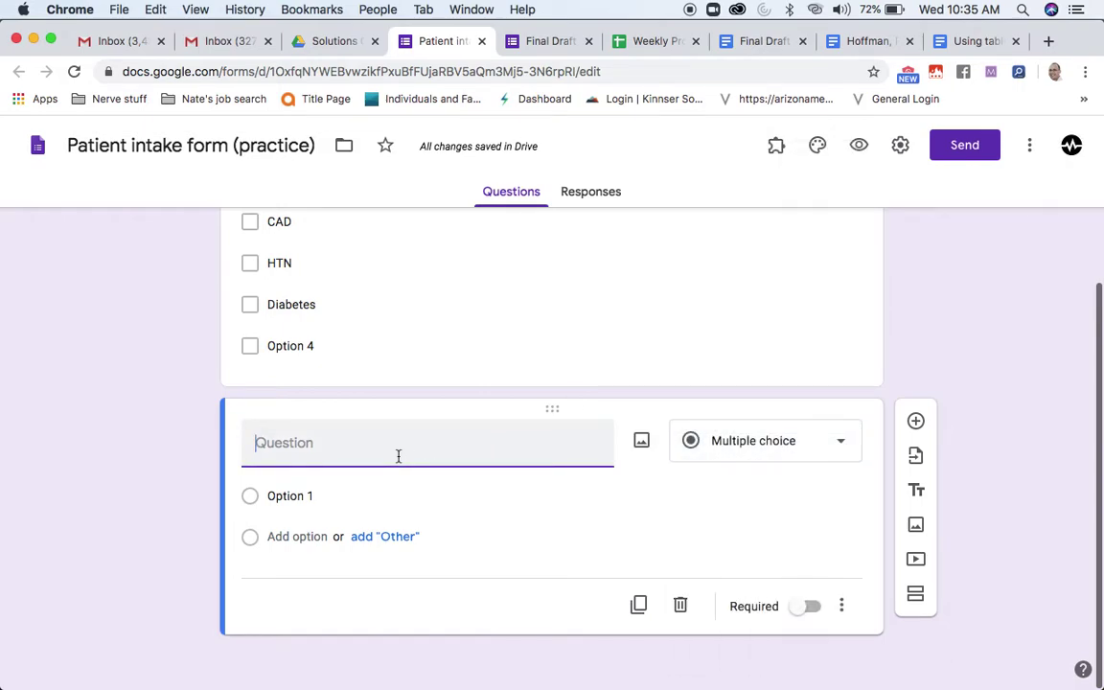
{"action": "type", "text": "C"}
{"action": "key", "text": "BackSpace"}
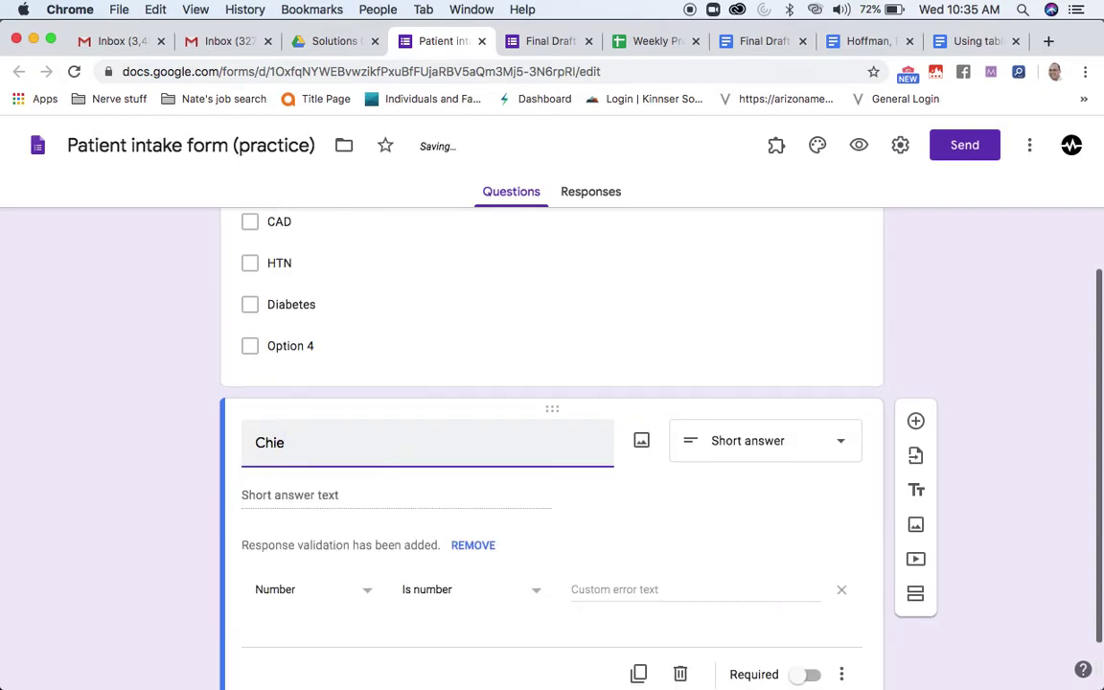
{"action": "type", "text": "complaint"}
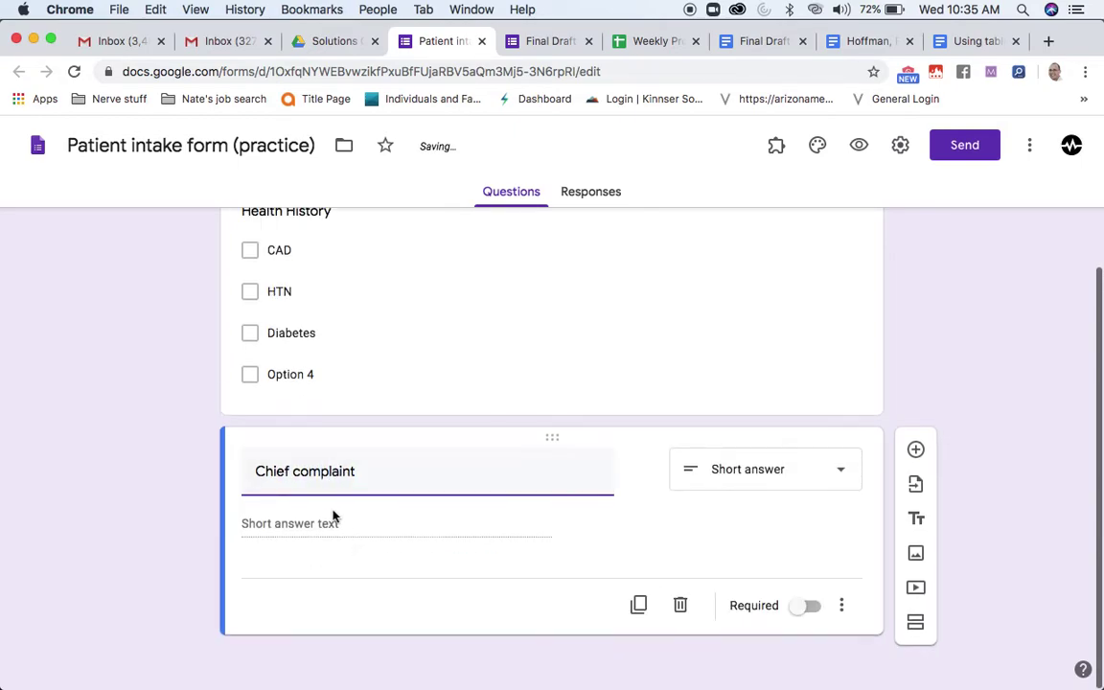
Describe it: 'Please describe the main reason for your visit today. What is troubling you the most'
{"action": "left_click", "coordinate": [842, 605]}
{"action": "left_click", "coordinate": [903, 616]}
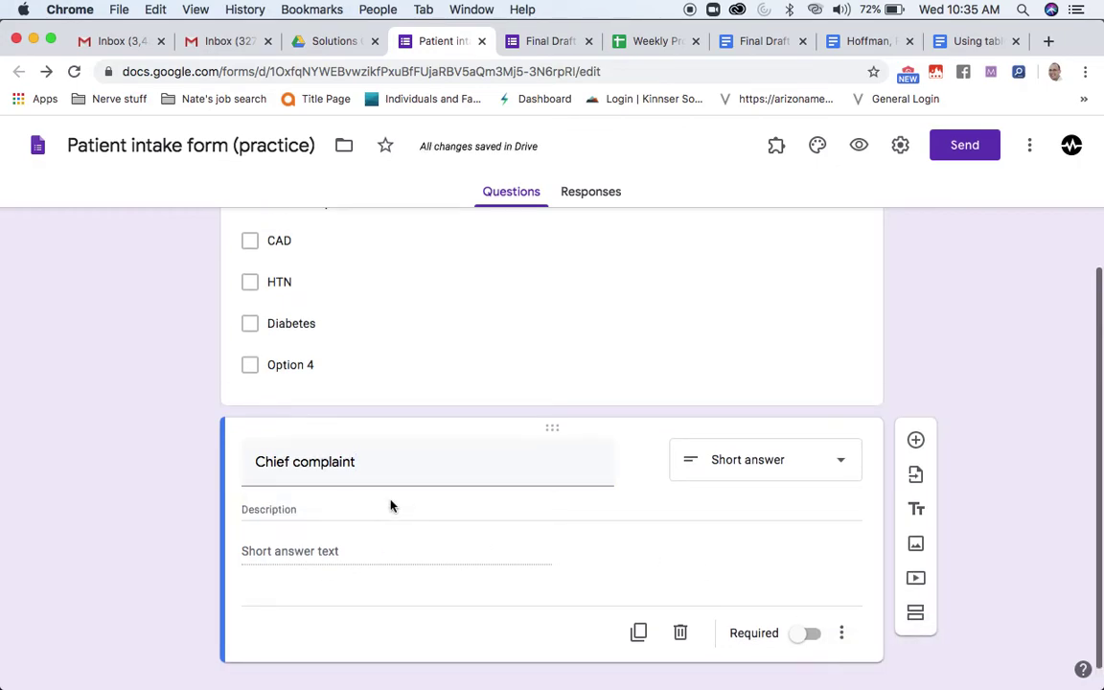
{"action": "left_click", "coordinate": [389, 505]}
{"action": "type", "text": "Ple"}
{"action": "key", "text": "BackSpace"}
{"action": "key", "text": "BackSpace"}
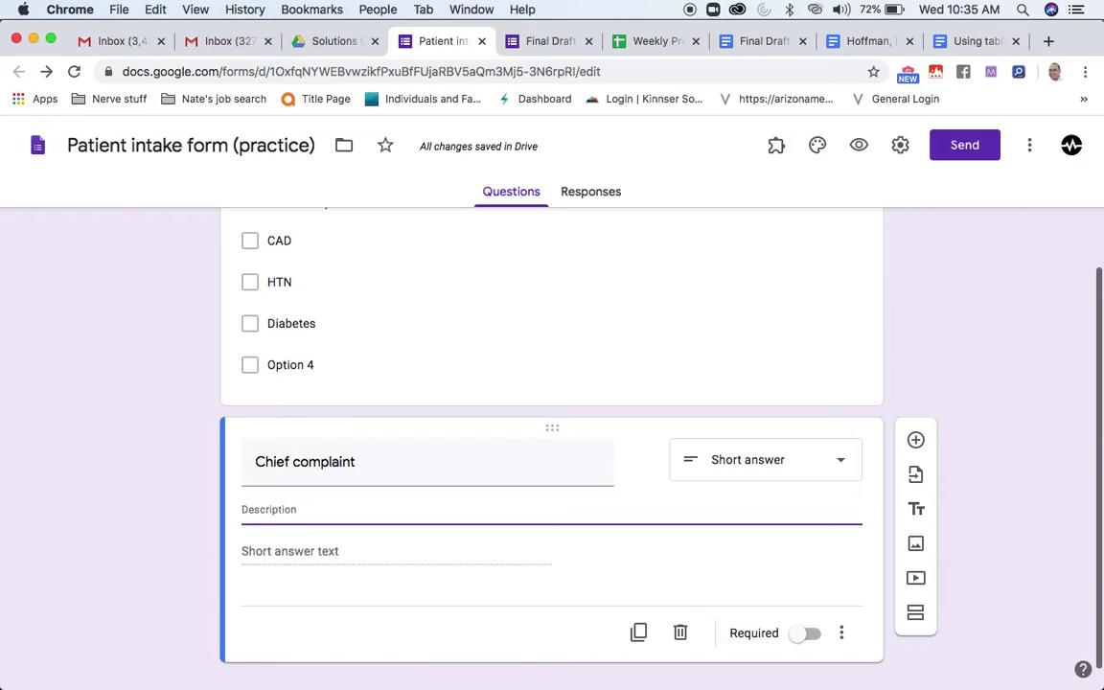
{"action": "type", "text": "Please des"}
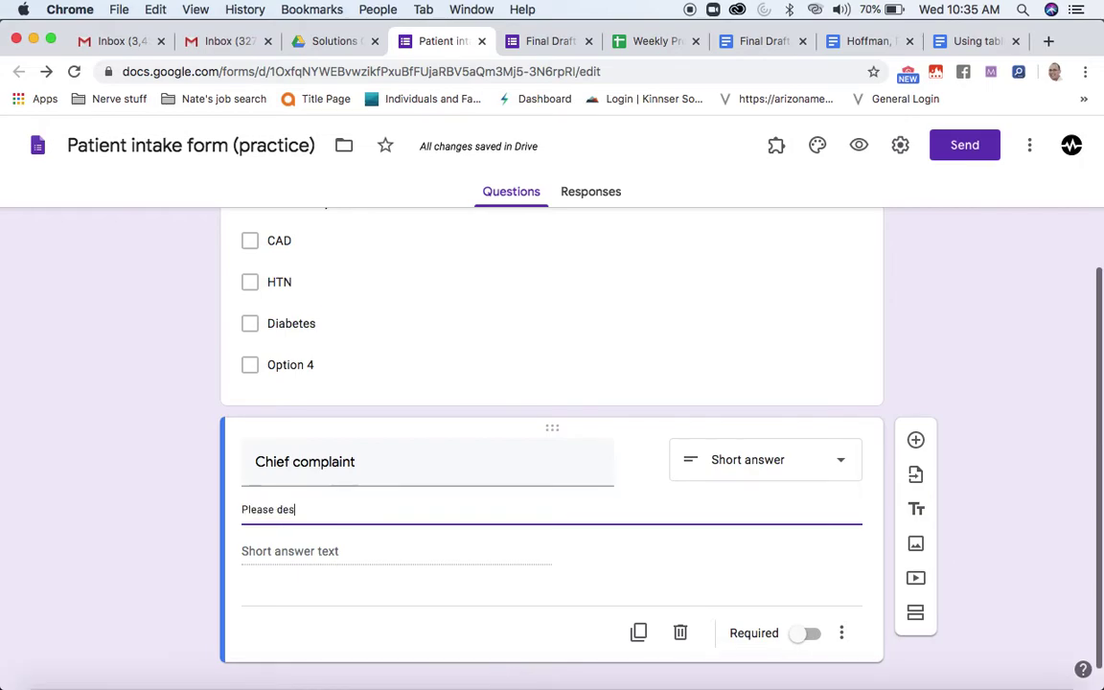
{"action": "type", "text": "cribe the m"}
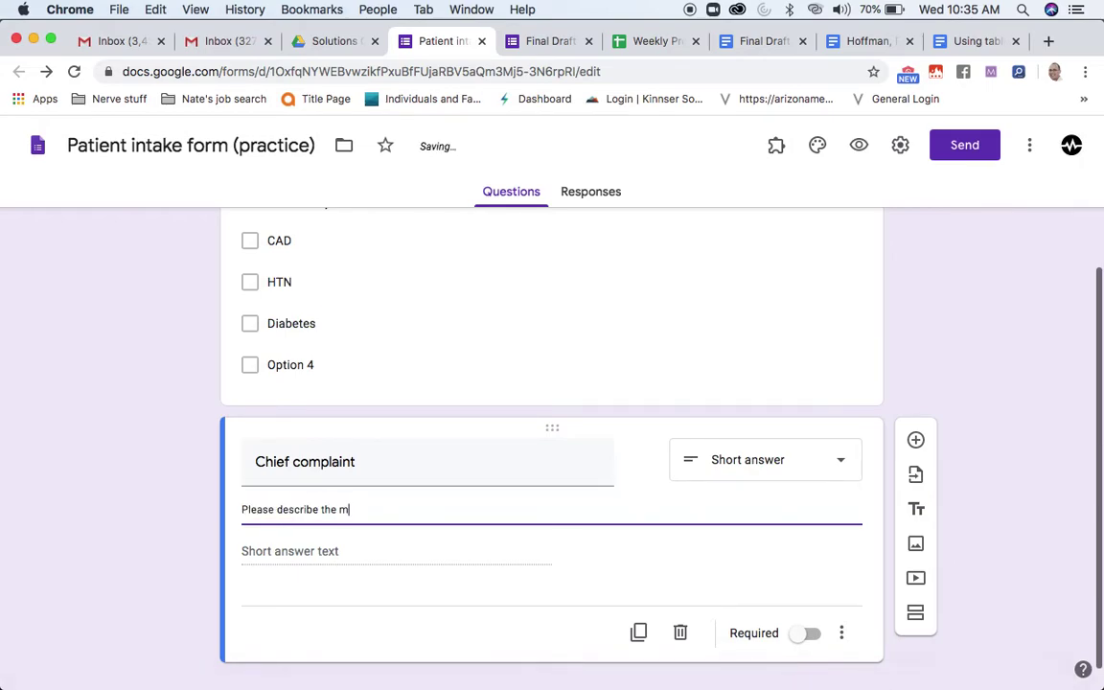
{"action": "type", "text": "ain reason for your visit today. W"}
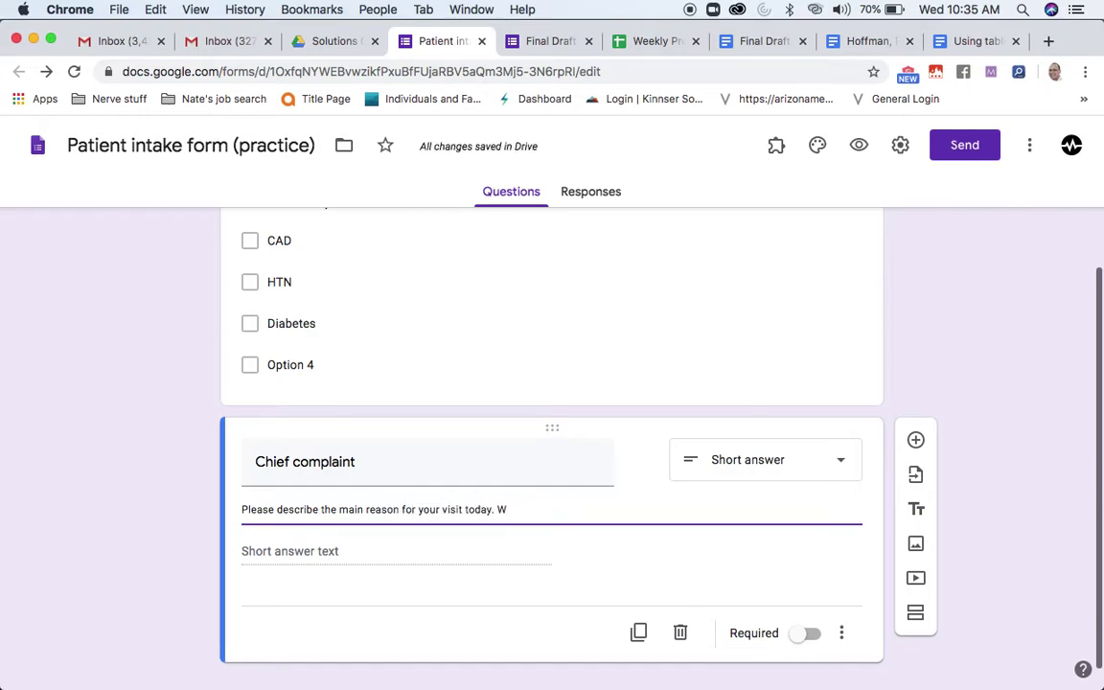
{"action": "type", "text": "hat is tro"}
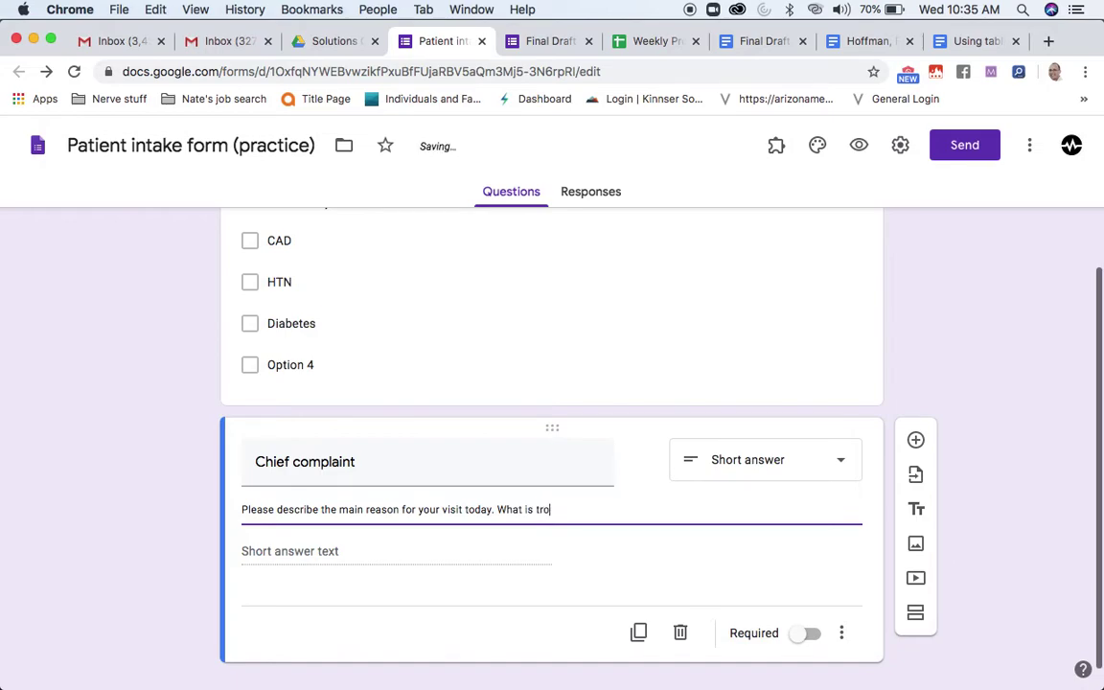
{"action": "type", "text": "ubling you the most?"}
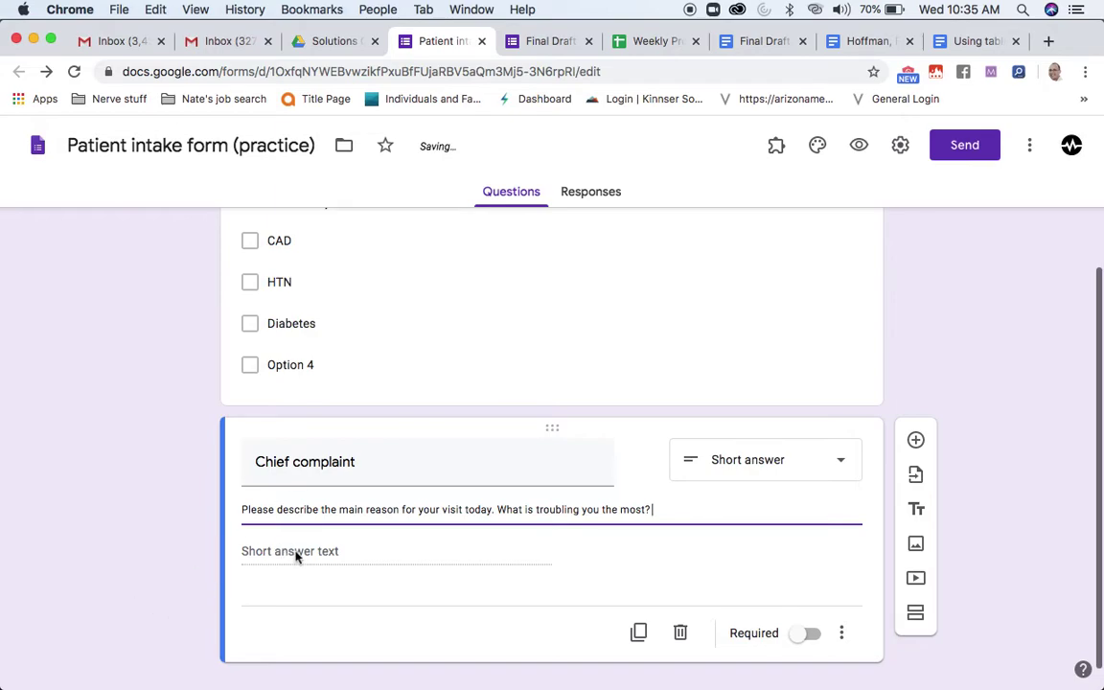
{"action": "scroll", "coordinate": [359, 555], "scroll_direction": "down", "scroll_amount": 1}
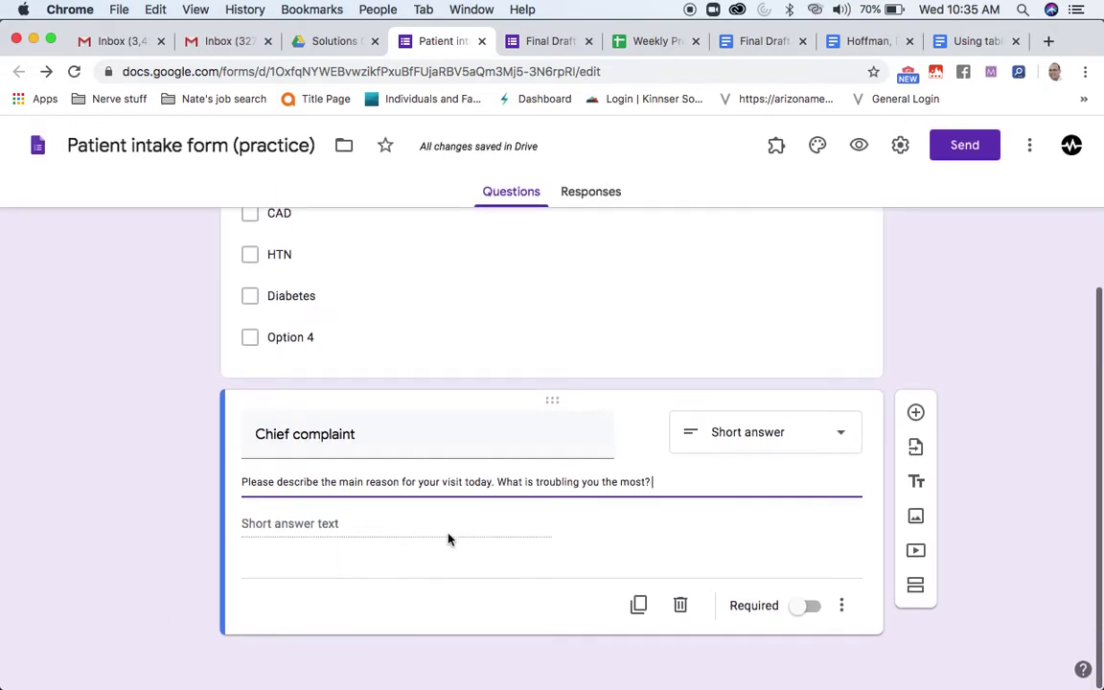
Add a short-answer question titled 'email address'
{"action": "left_click", "coordinate": [918, 414]}
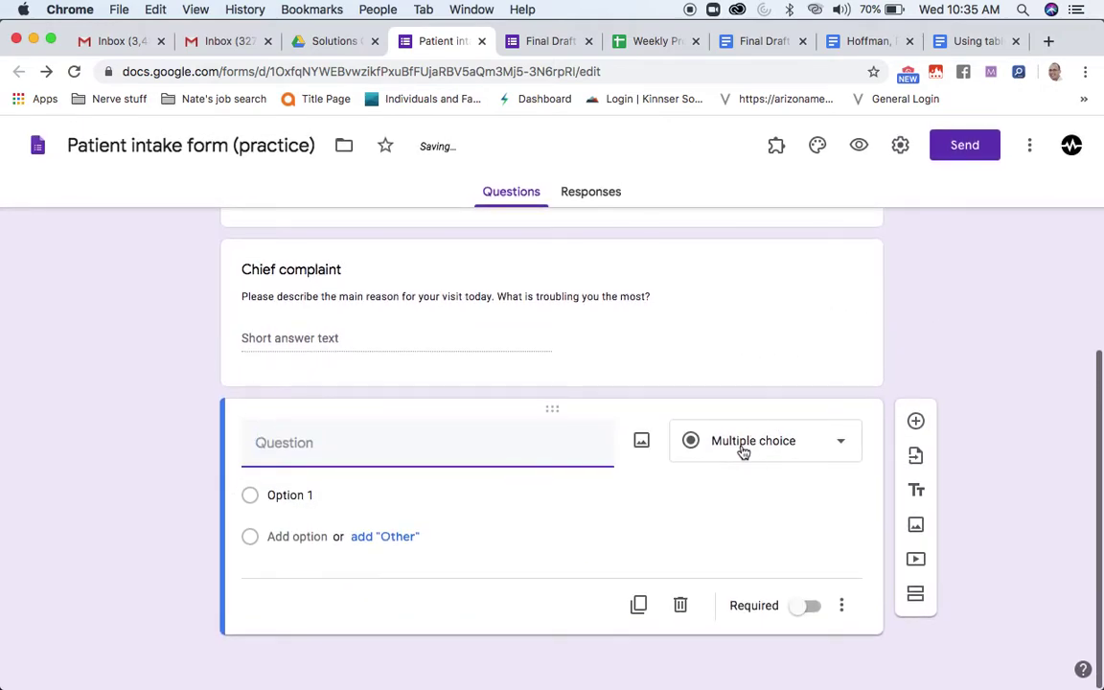
{"action": "left_click", "coordinate": [744, 448]}
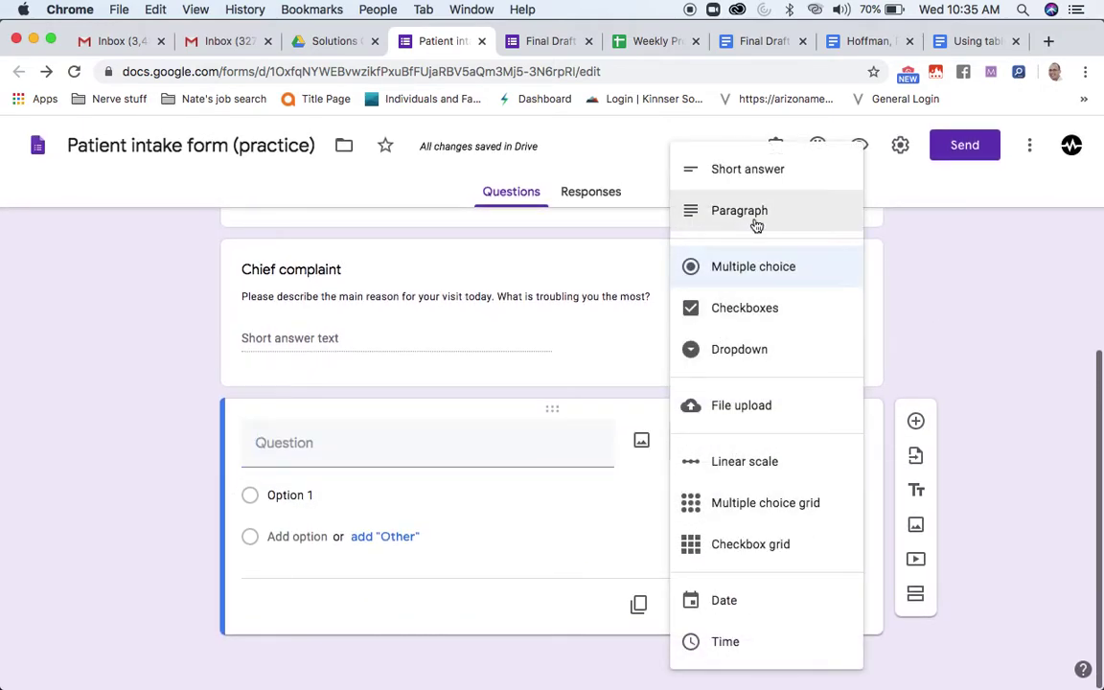
{"action": "left_click", "coordinate": [734, 172]}
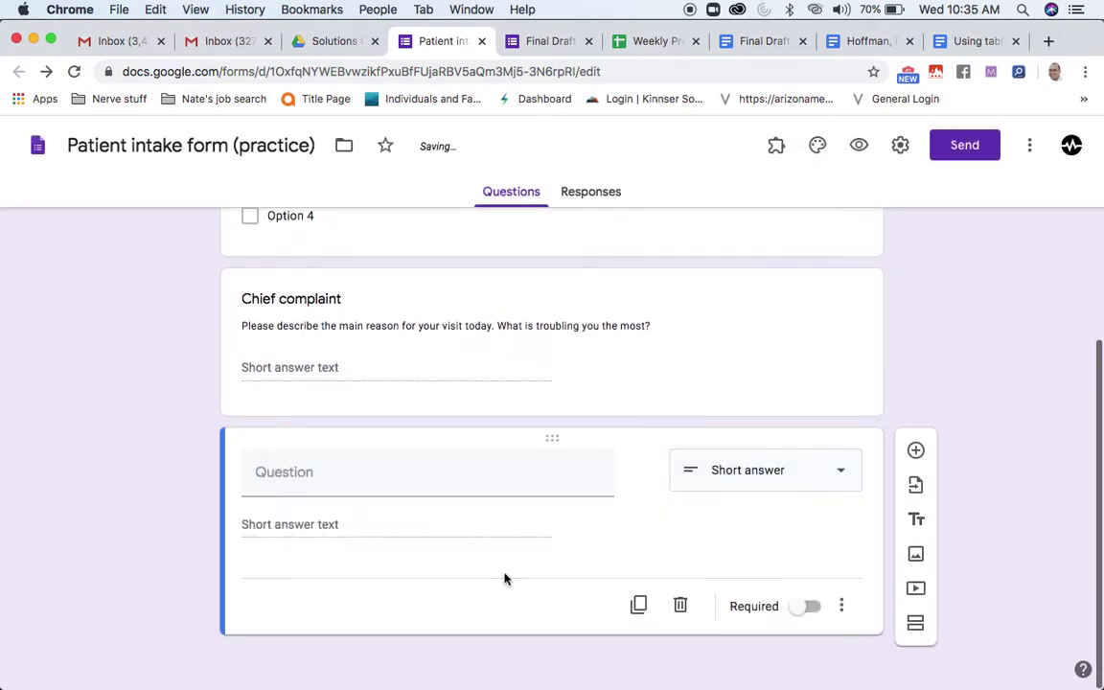
{"action": "left_click", "coordinate": [320, 476]}
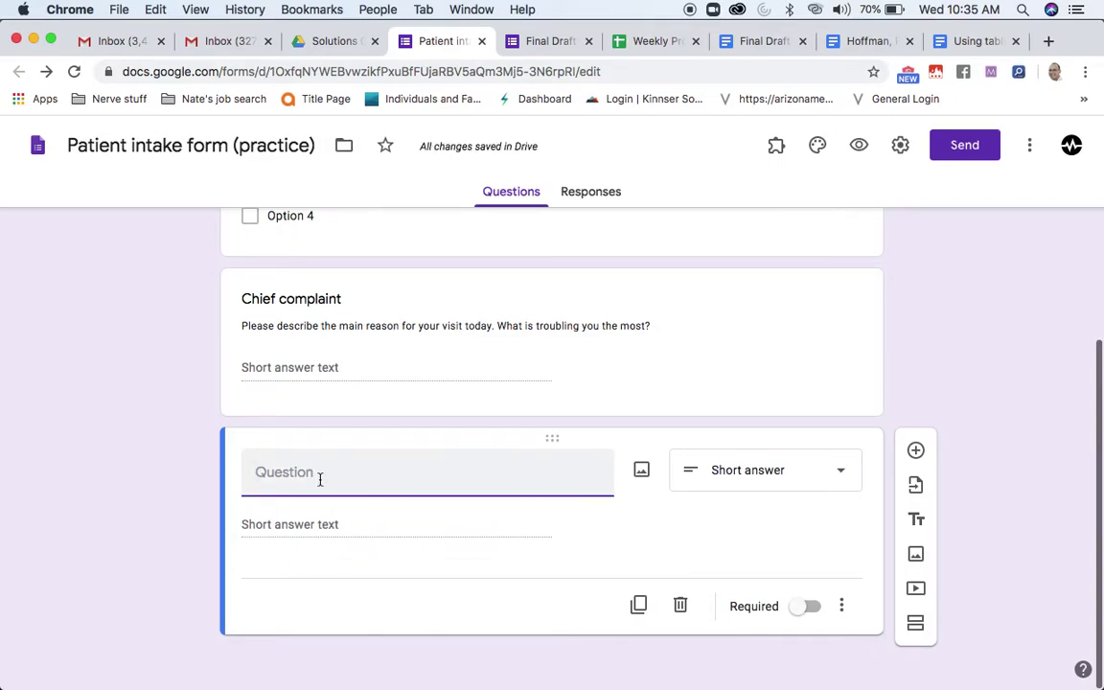
{"action": "type", "text": "email address"}
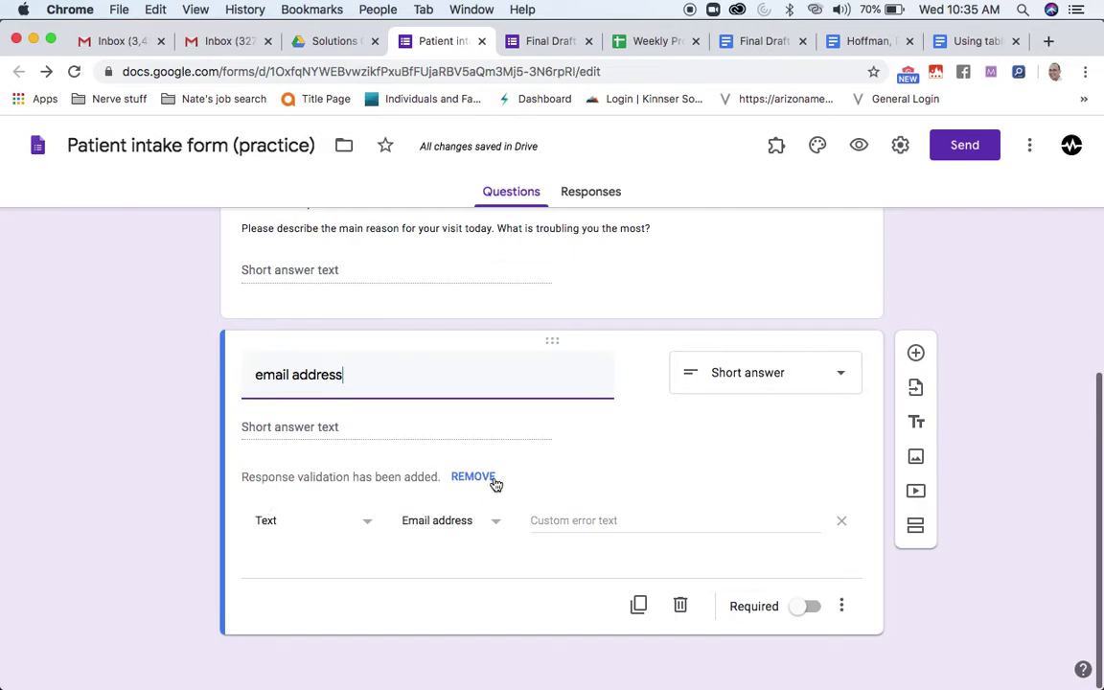
Validate its answers as Text > Email address and make the question required
{"action": "left_click", "coordinate": [842, 606]}
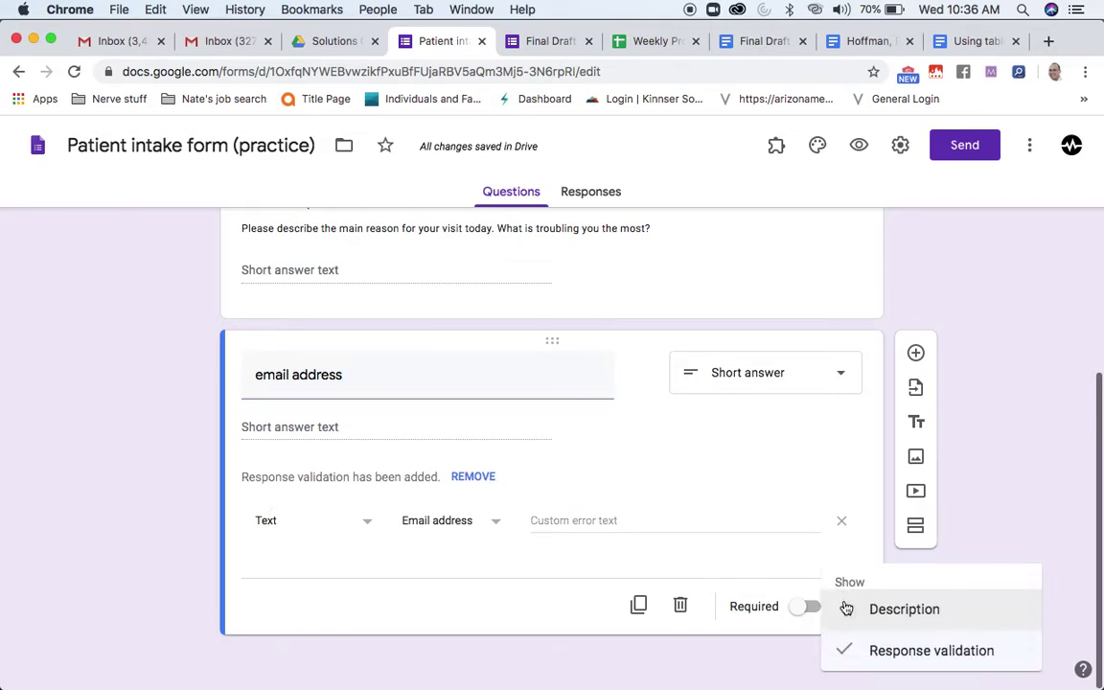
{"action": "left_click", "coordinate": [957, 650]}
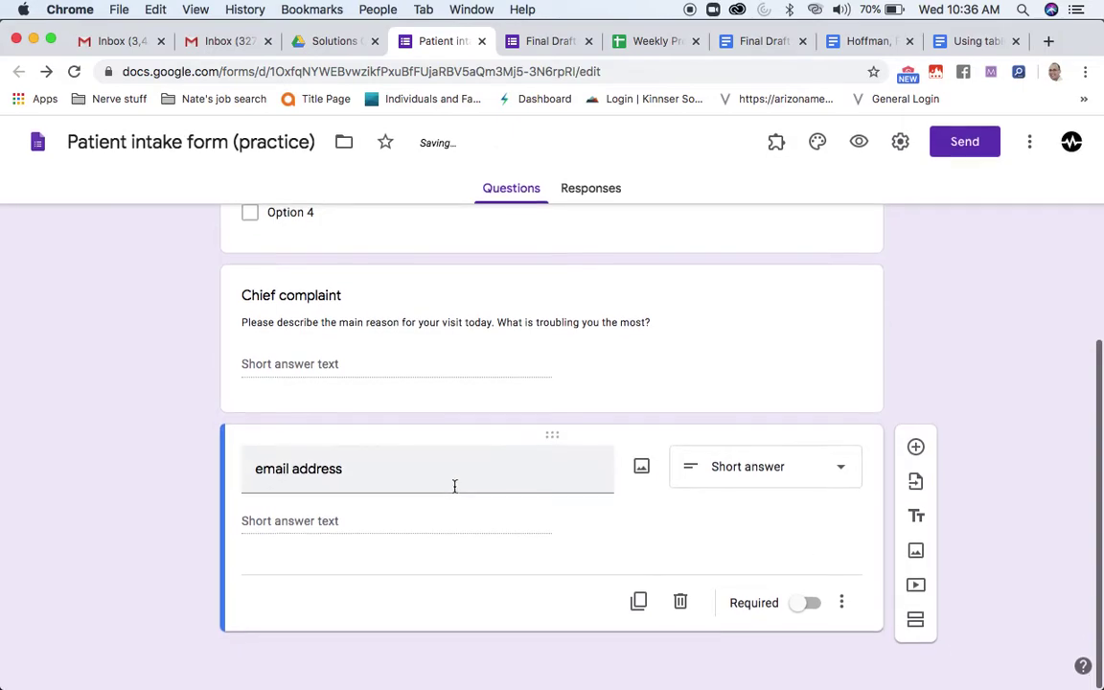
{"action": "left_click", "coordinate": [843, 608]}
{"action": "left_click", "coordinate": [875, 656]}
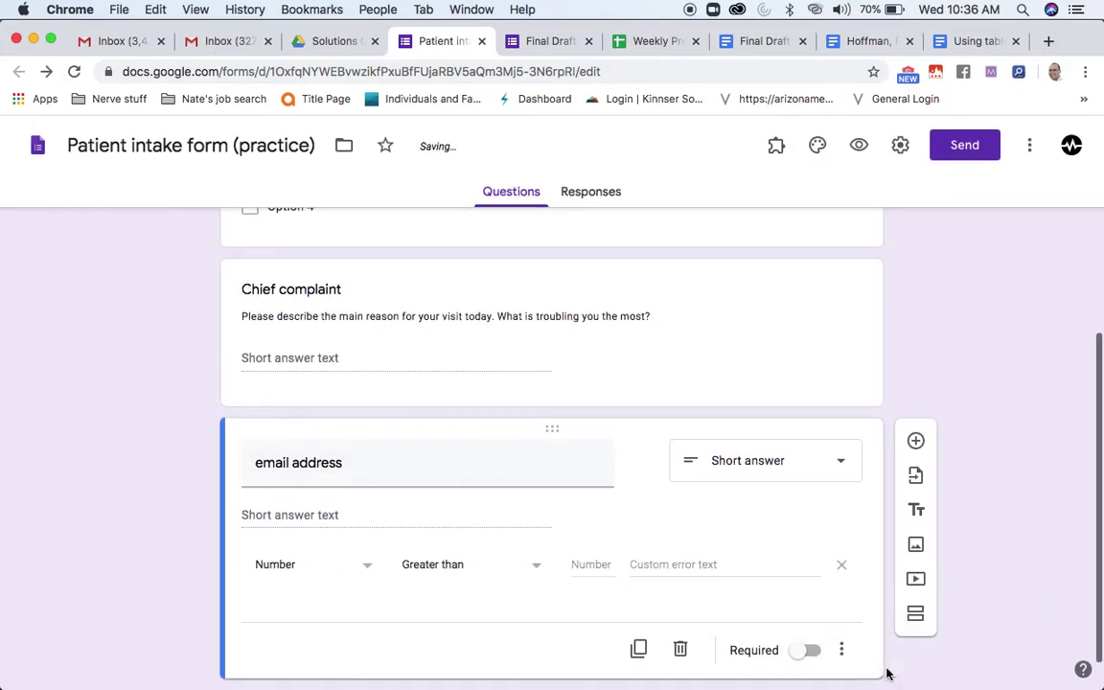
{"action": "left_click", "coordinate": [365, 567]}
{"action": "left_click", "coordinate": [267, 573]}
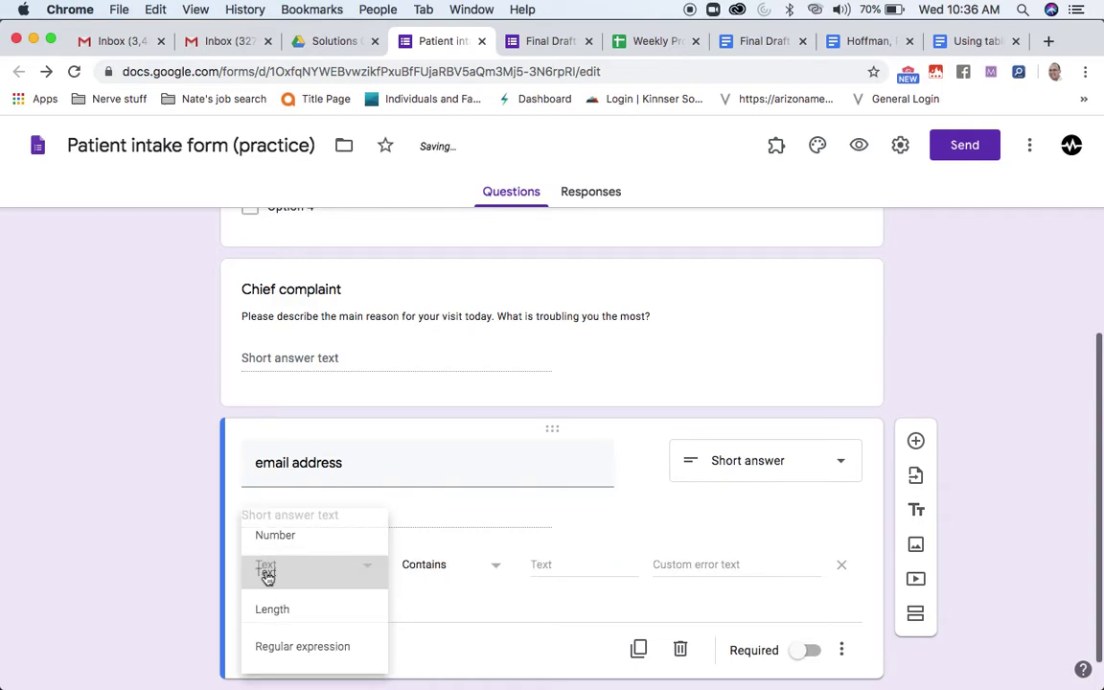
{"action": "left_click", "coordinate": [499, 565]}
{"action": "left_click", "coordinate": [444, 606]}
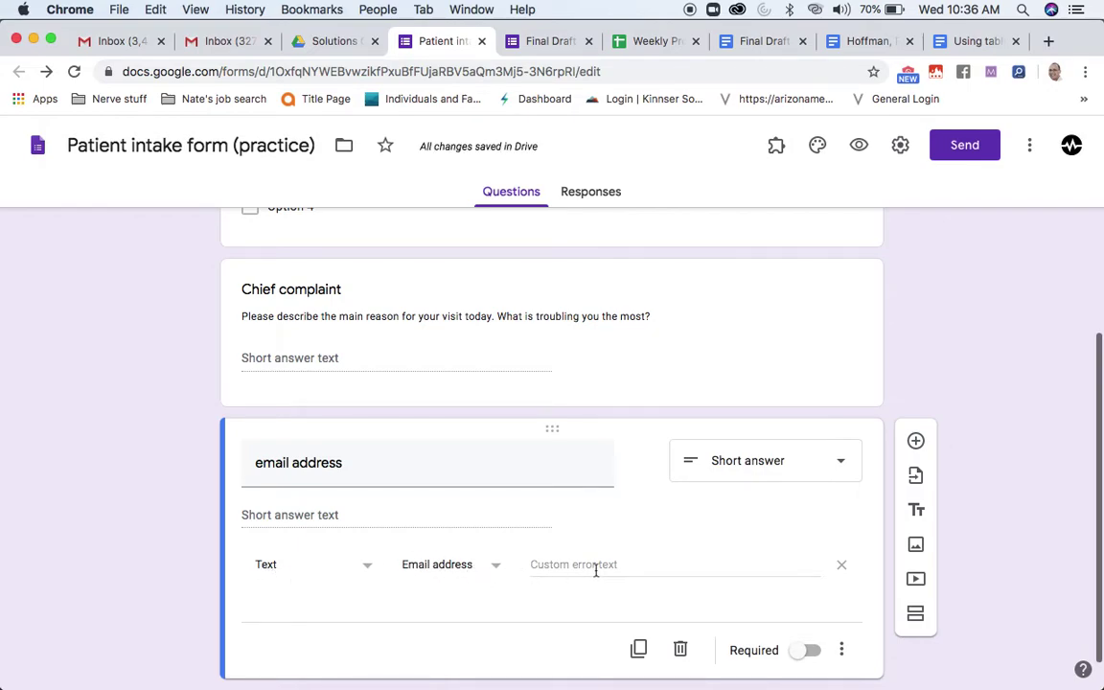
{"action": "left_click", "coordinate": [799, 652]}
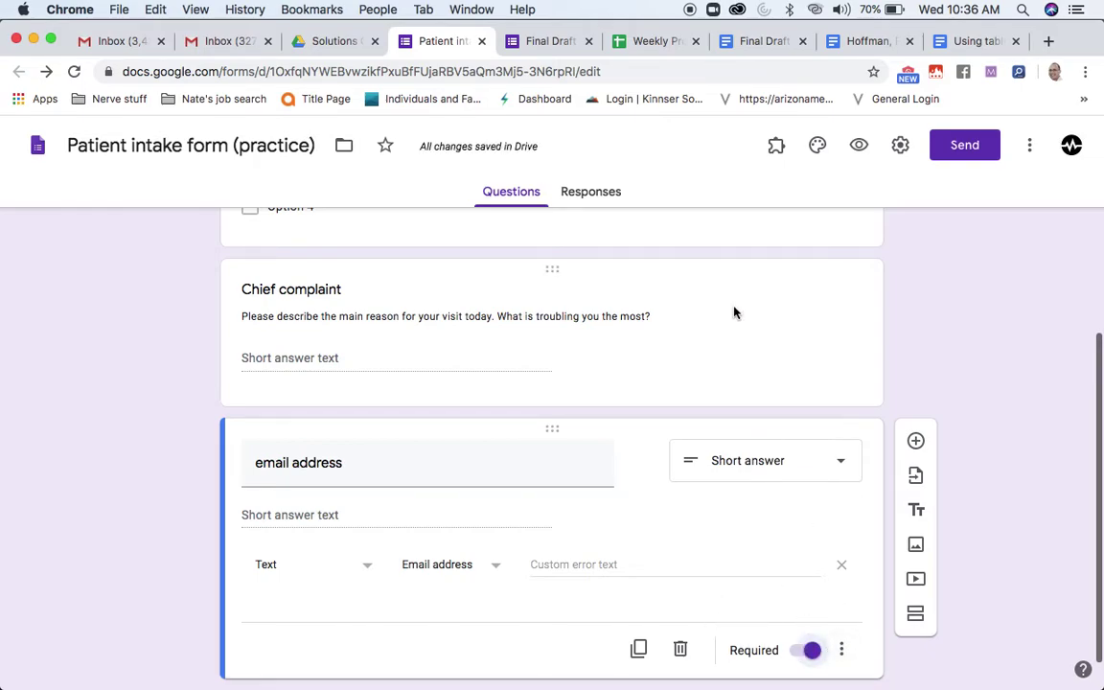
Preview the form and submit it blank to confirm email address is flagged as required
{"action": "left_click", "coordinate": [861, 146]}
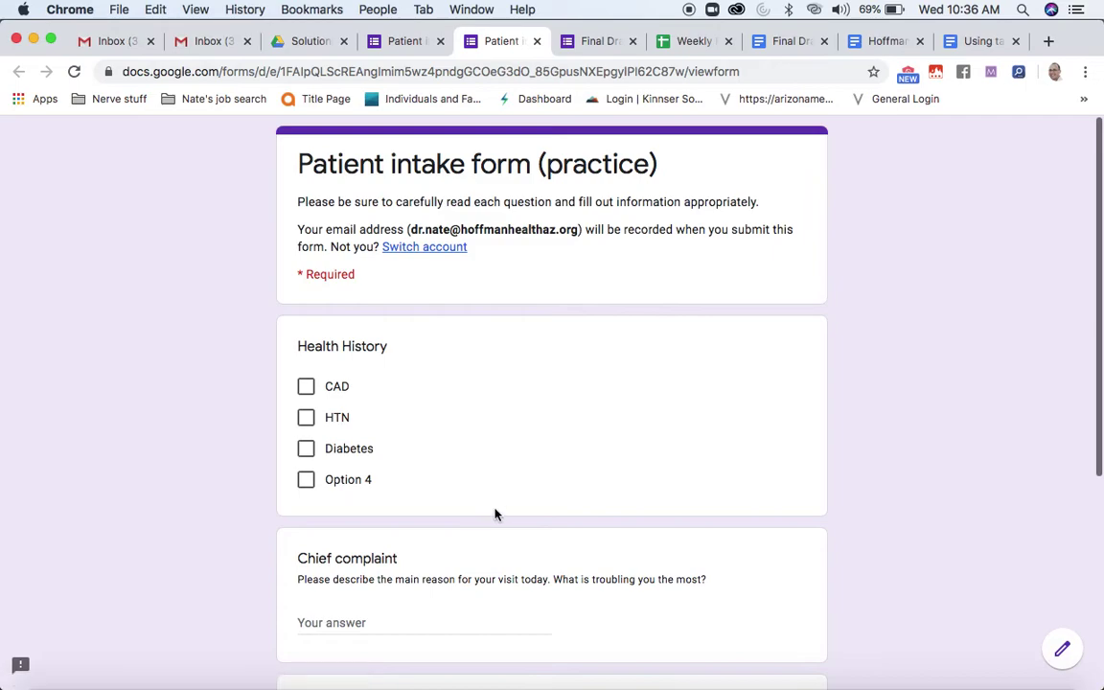
{"action": "scroll", "coordinate": [495, 515], "scroll_direction": "down", "scroll_amount": 5}
{"action": "left_click", "coordinate": [308, 552]}
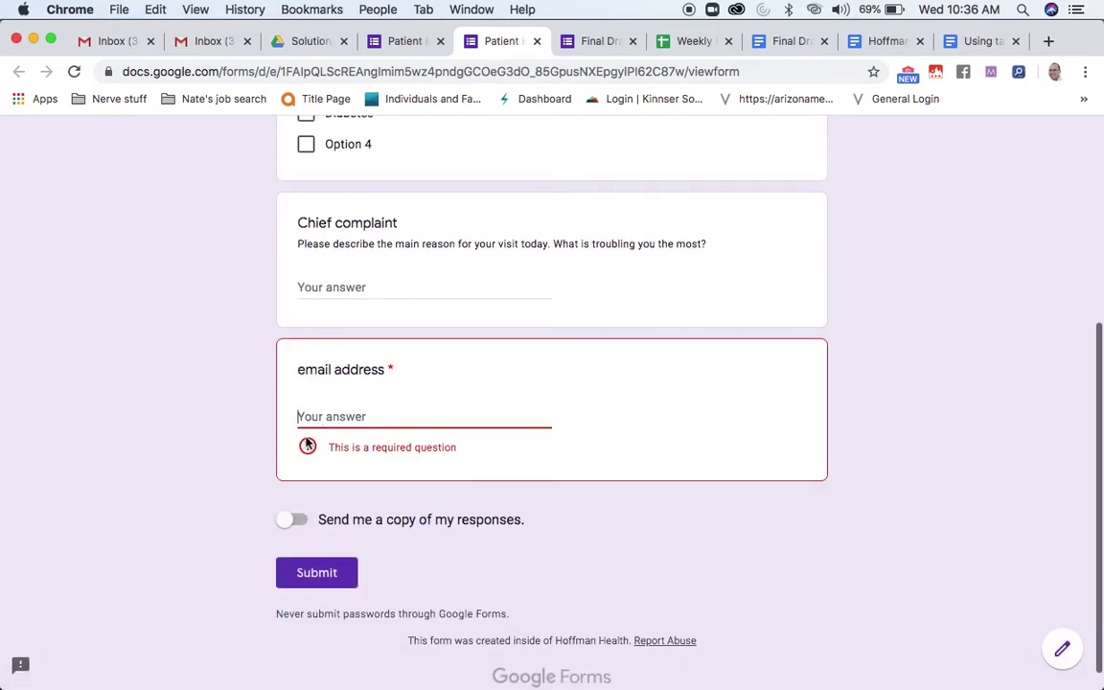
{"action": "scroll", "coordinate": [517, 448], "scroll_direction": "up", "scroll_amount": 1}
{"action": "scroll", "coordinate": [518, 447], "scroll_direction": "up", "scroll_amount": 3}
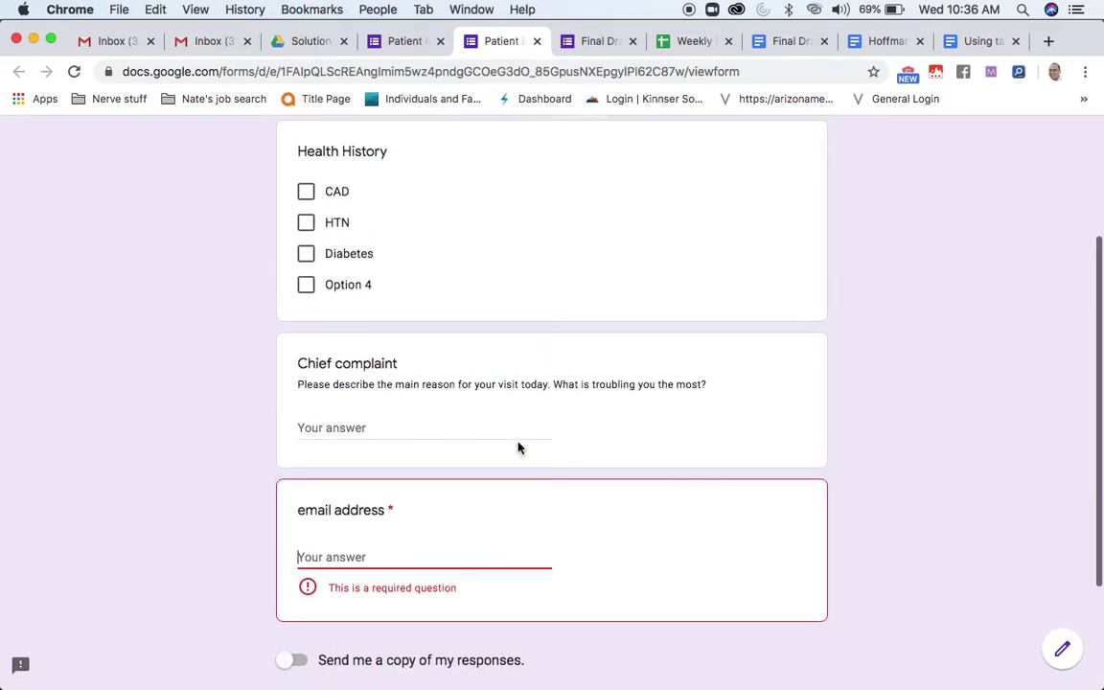
{"action": "scroll", "coordinate": [518, 446], "scroll_direction": "down", "scroll_amount": 3}
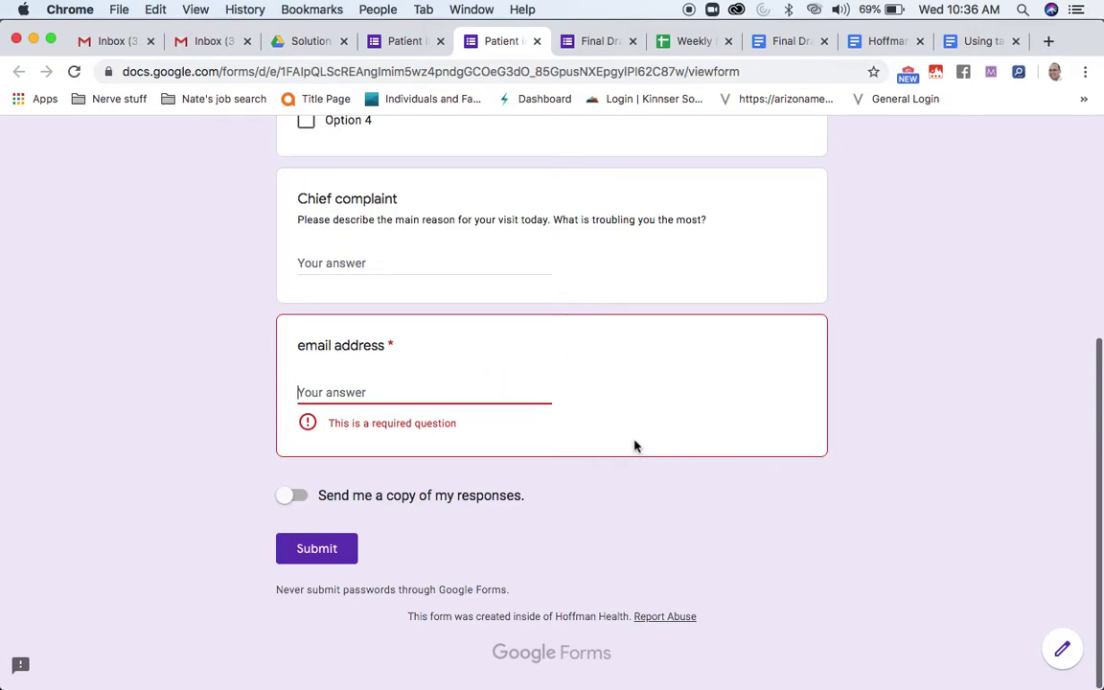
Back in the editor, add a checkbox grid question titled 'ROM'
{"action": "left_click", "coordinate": [537, 41]}
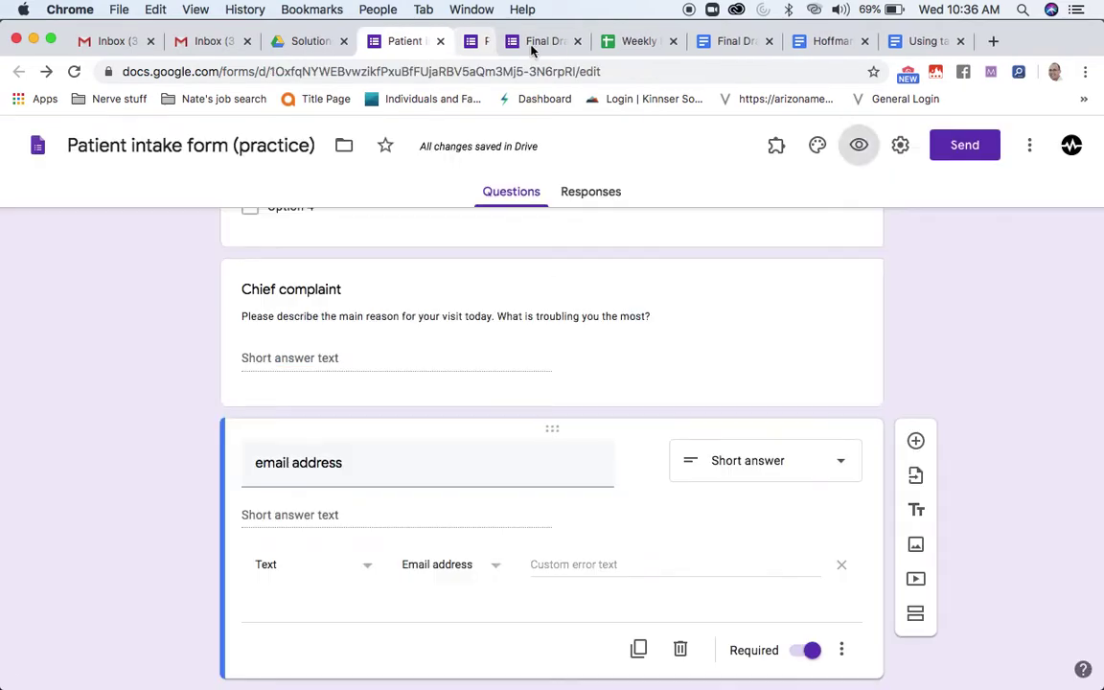
{"action": "scroll", "coordinate": [485, 375], "scroll_direction": "down", "scroll_amount": 1}
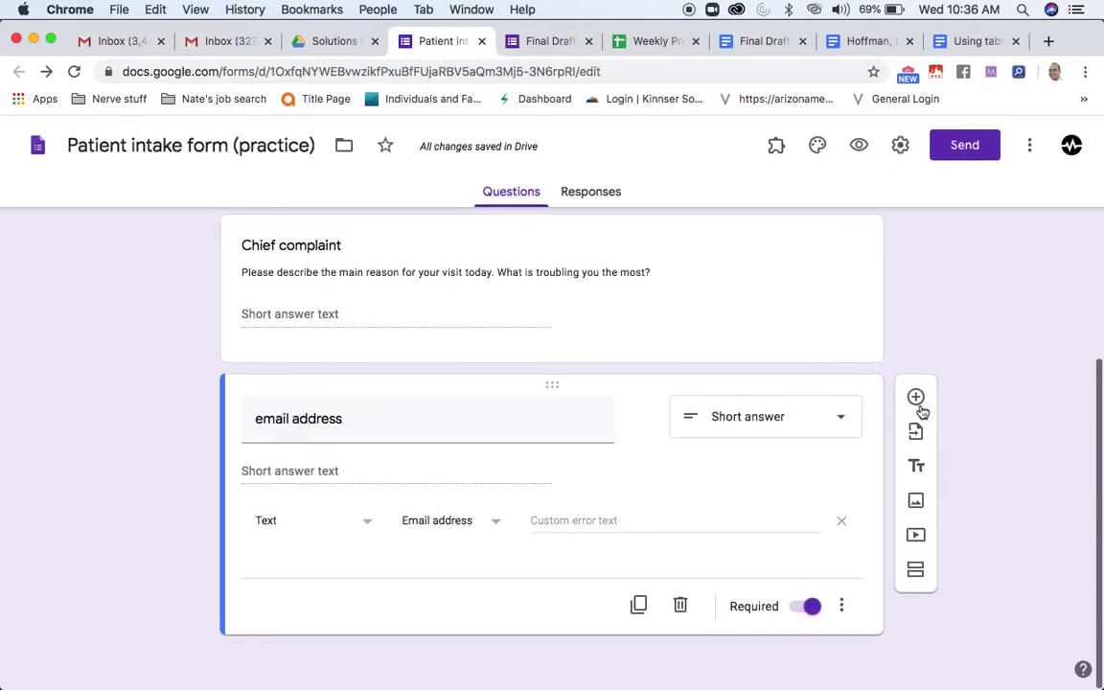
{"action": "left_click", "coordinate": [916, 398]}
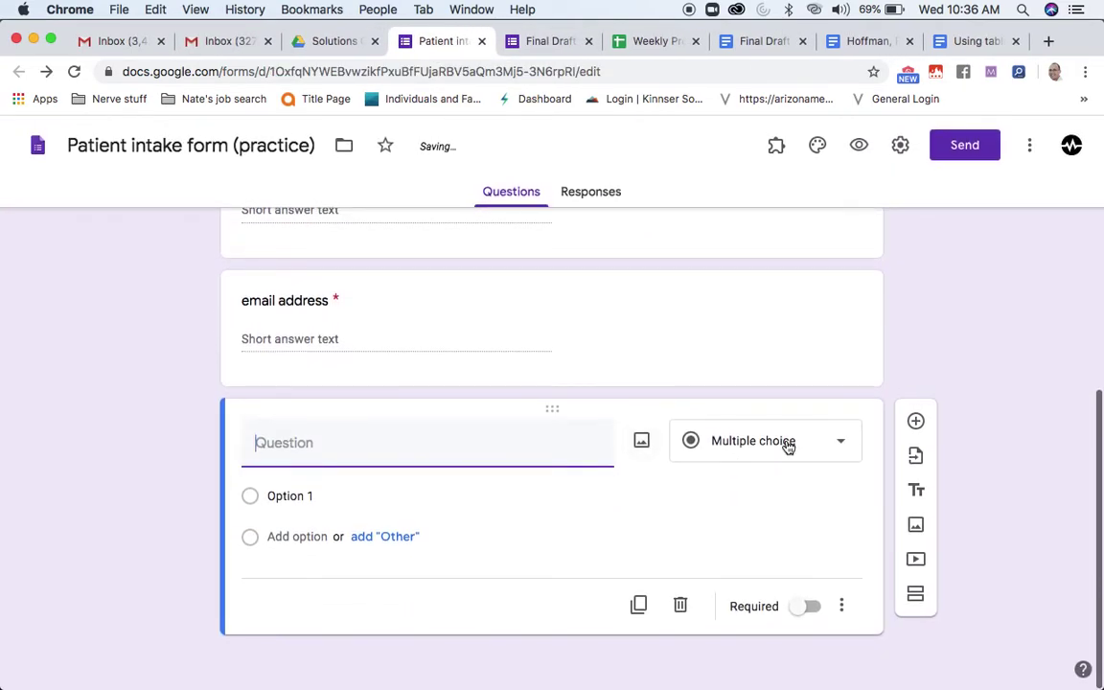
{"action": "left_click", "coordinate": [787, 447]}
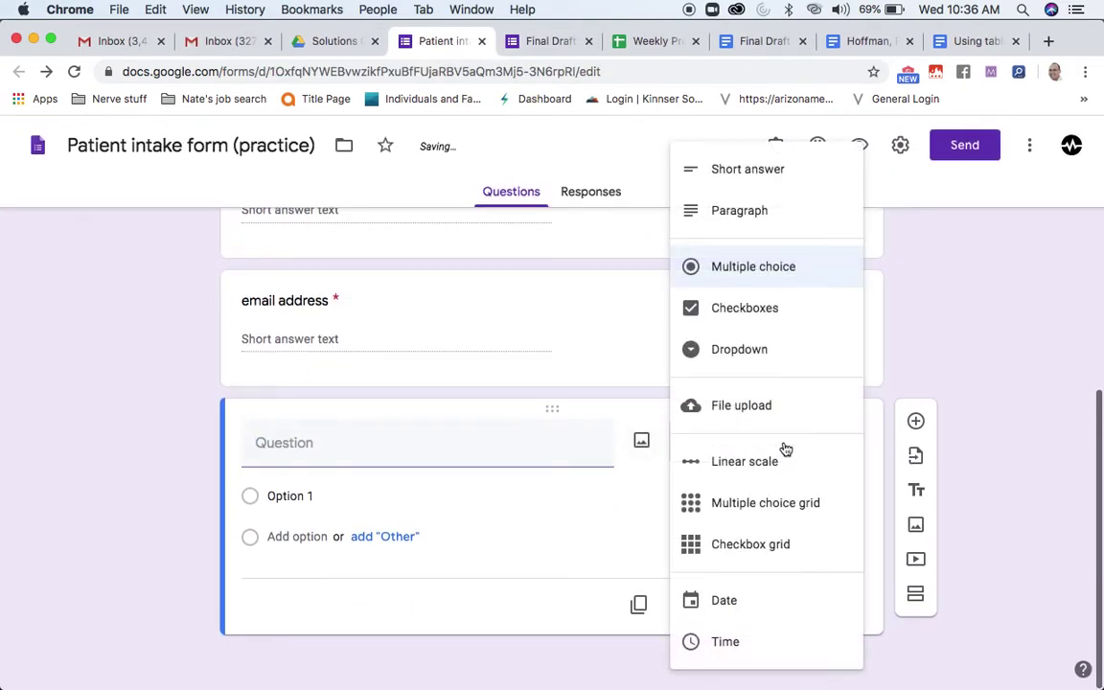
{"action": "left_click", "coordinate": [729, 552]}
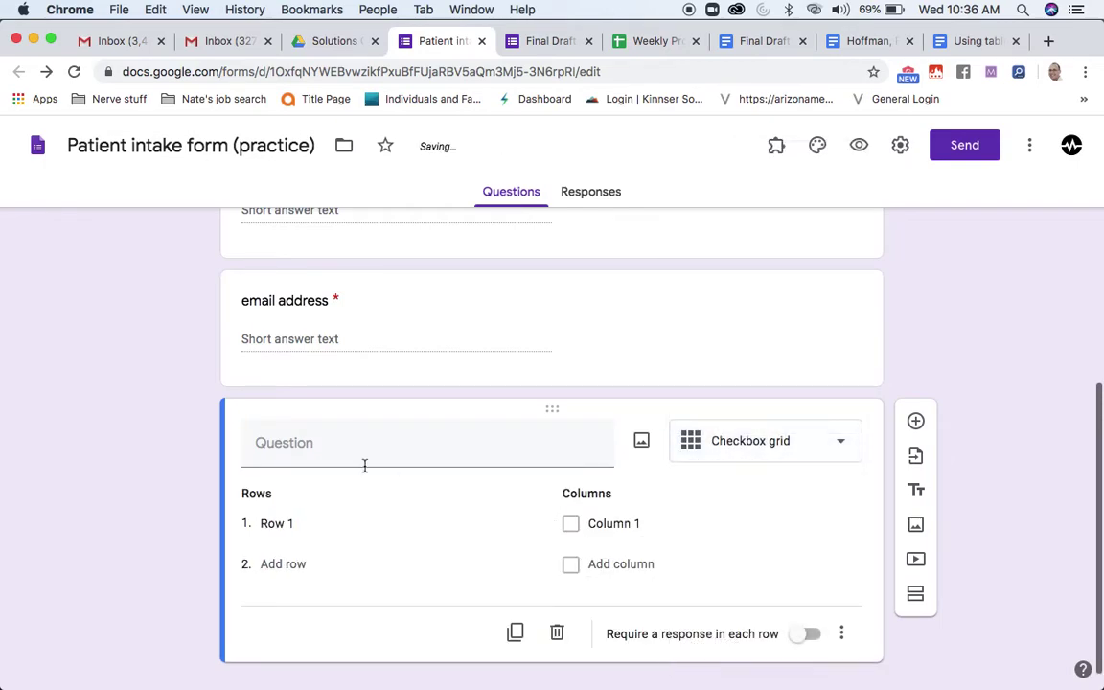
{"action": "left_click", "coordinate": [411, 440]}
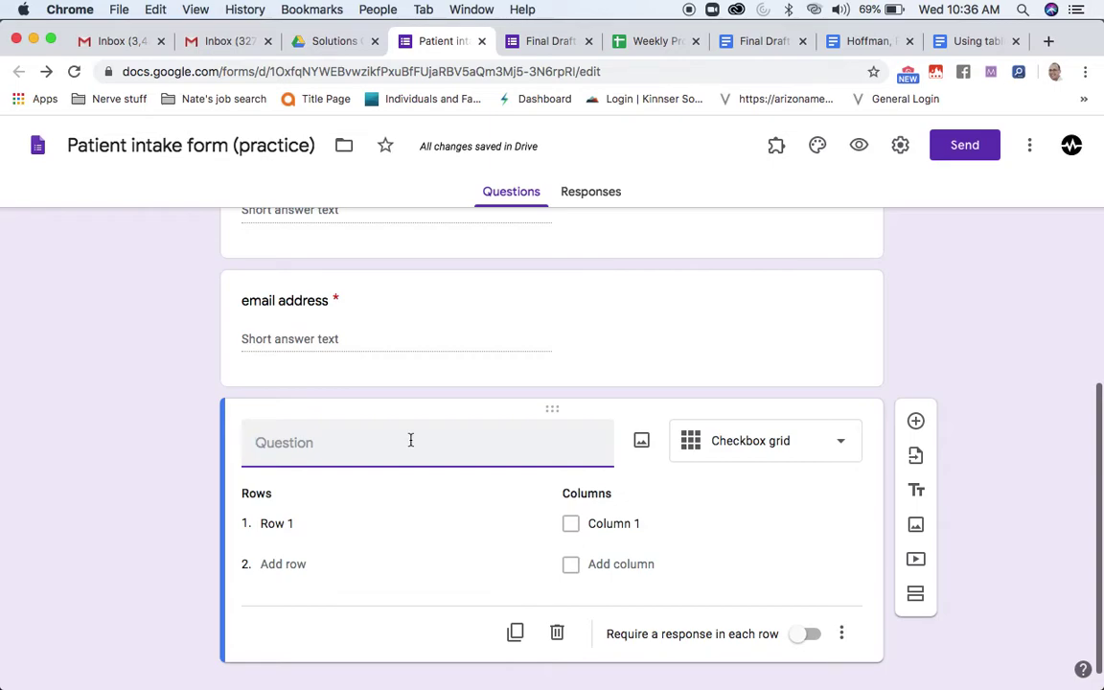
{"action": "type", "text": "ROM"}
{"action": "key", "text": "BackSpace"}
{"action": "key", "text": "BackSpace"}
{"action": "key", "text": "BackSpace"}
{"action": "type", "text": "ROM"}
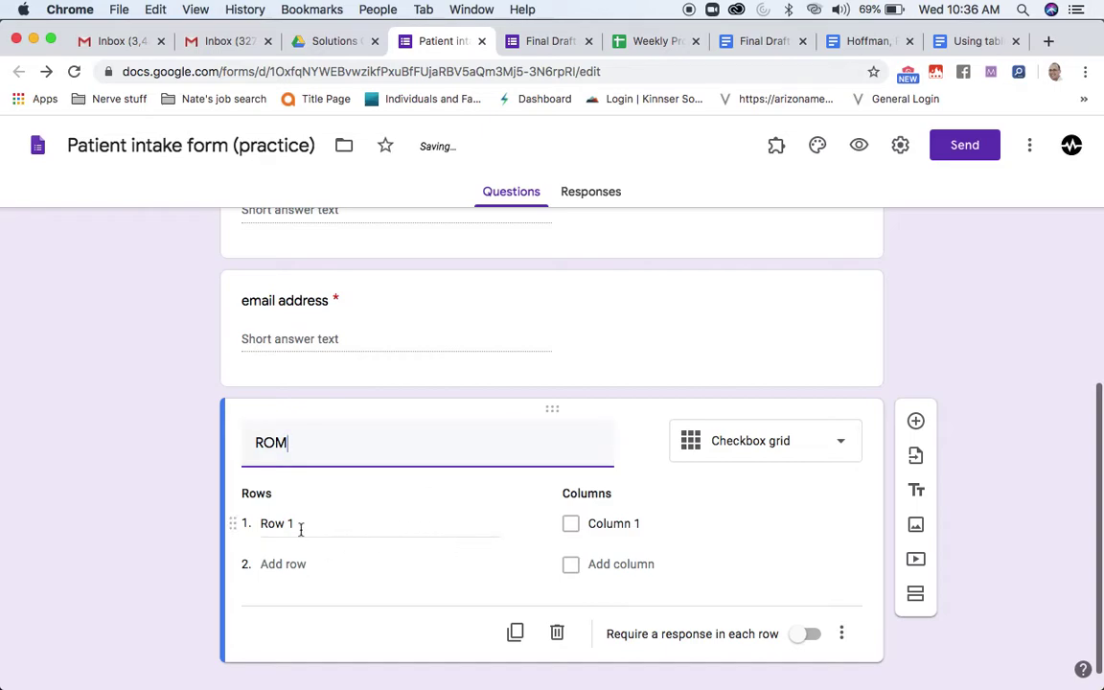
Set grid rows Shoulder Flexion and Shoulder External rotation, columns 90, 100 and 120 deg
{"action": "left_click", "coordinate": [294, 524]}
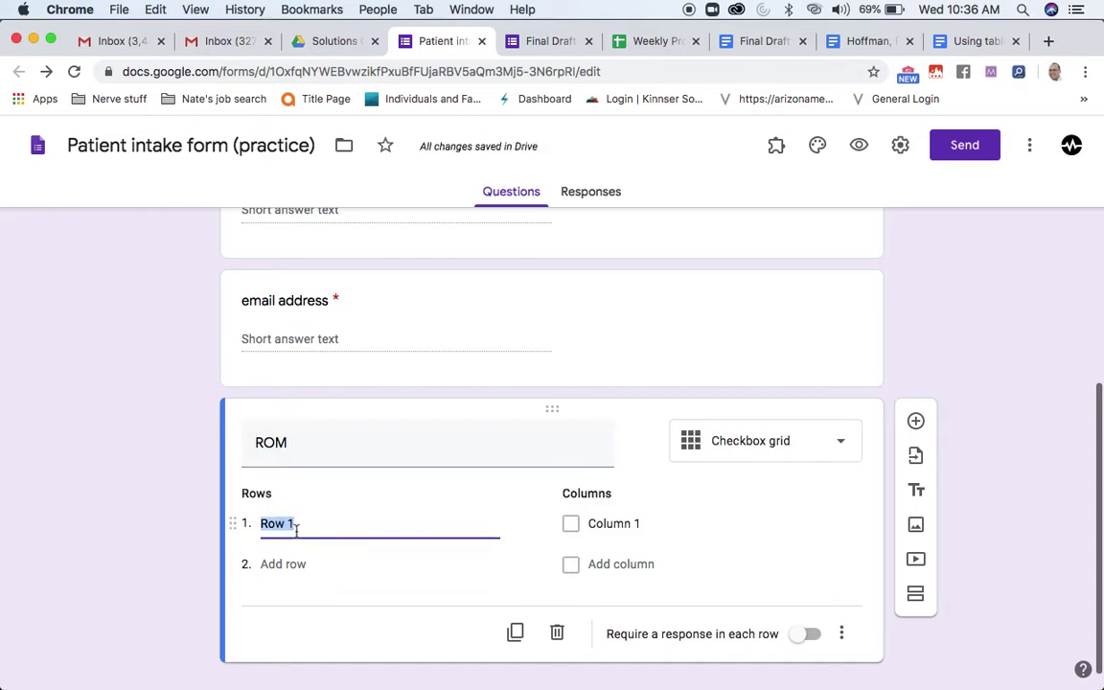
{"action": "type", "text": "S"}
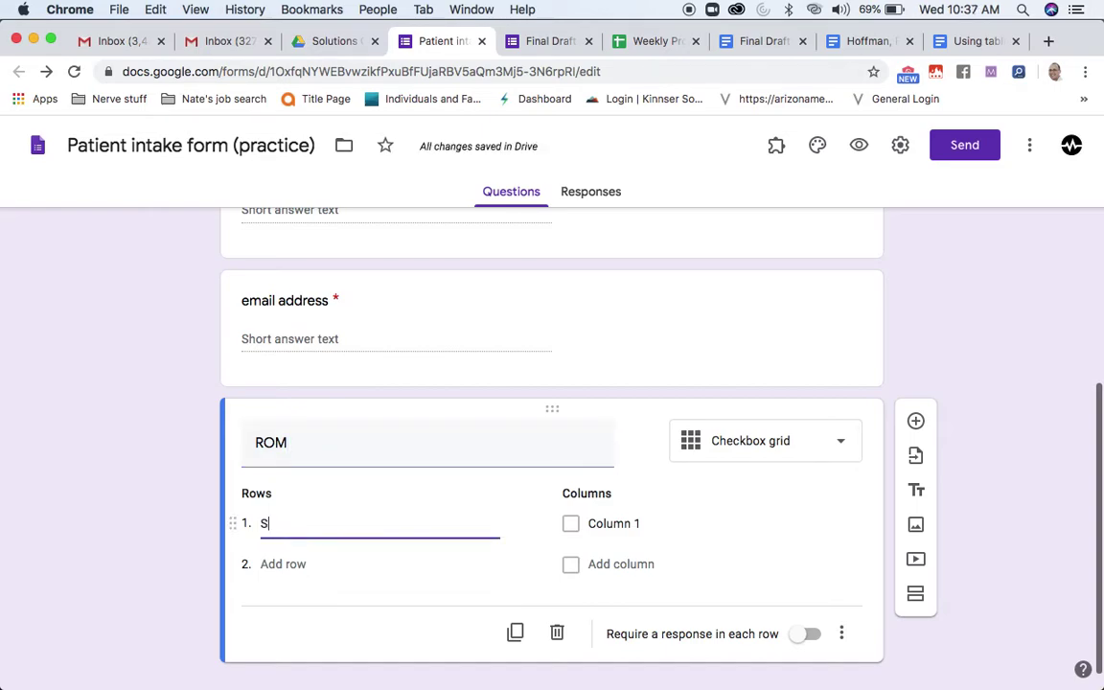
{"action": "type", "text": "houlder Flexion"}
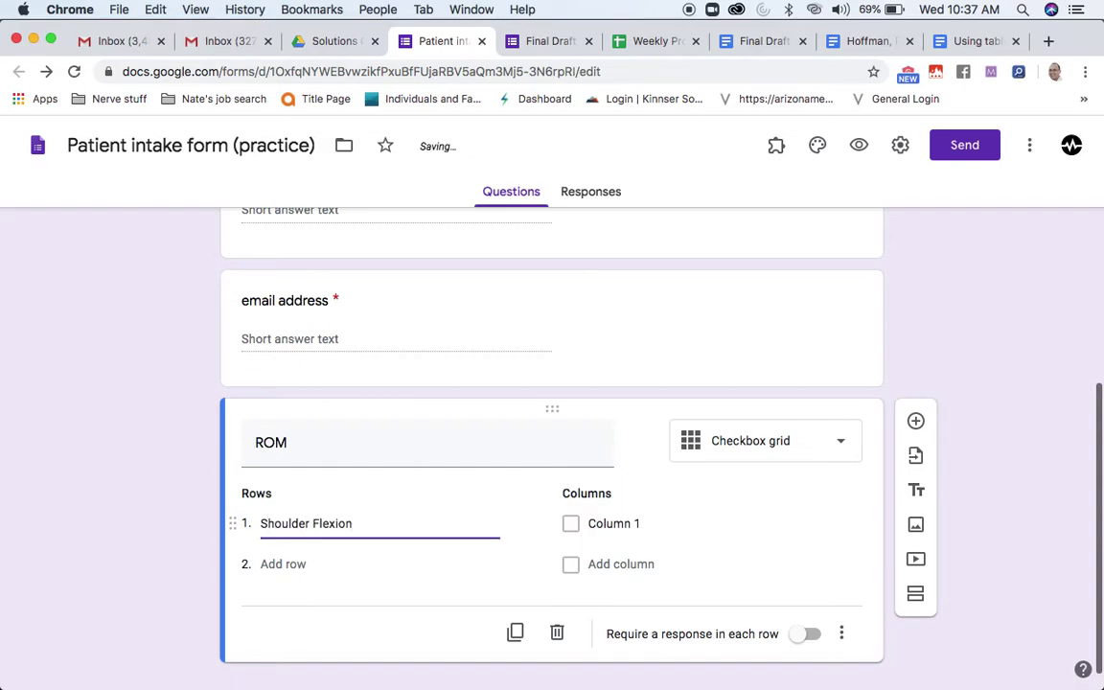
{"action": "key", "text": "Return"}
{"action": "type", "text": "Shoulder E"}
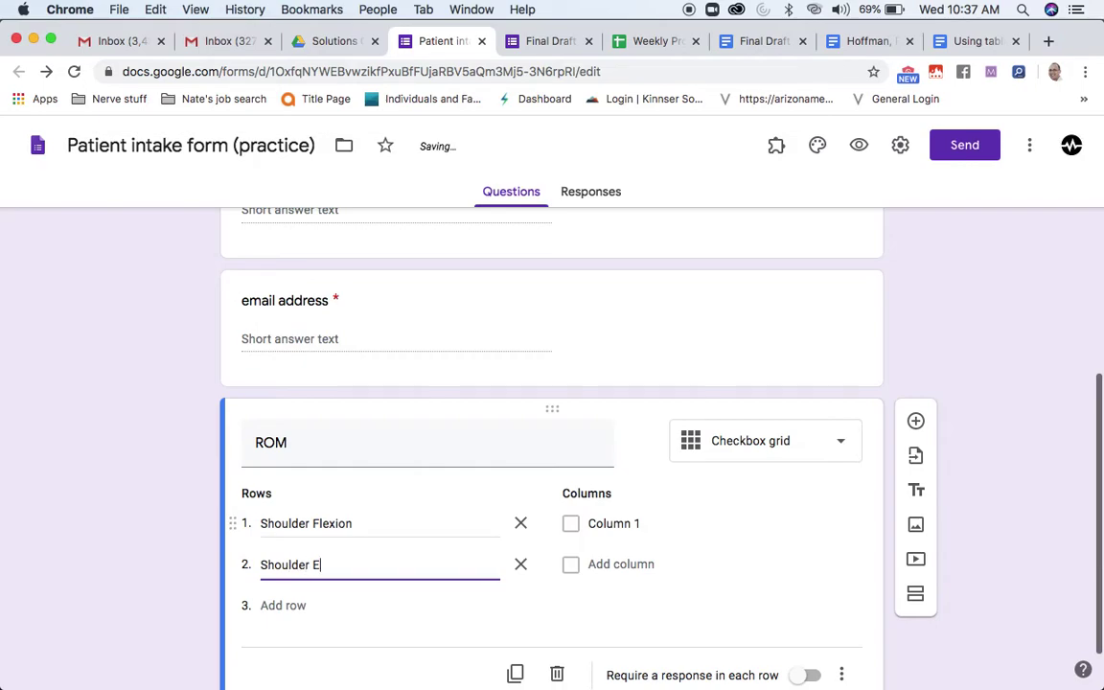
{"action": "type", "text": "xt"}
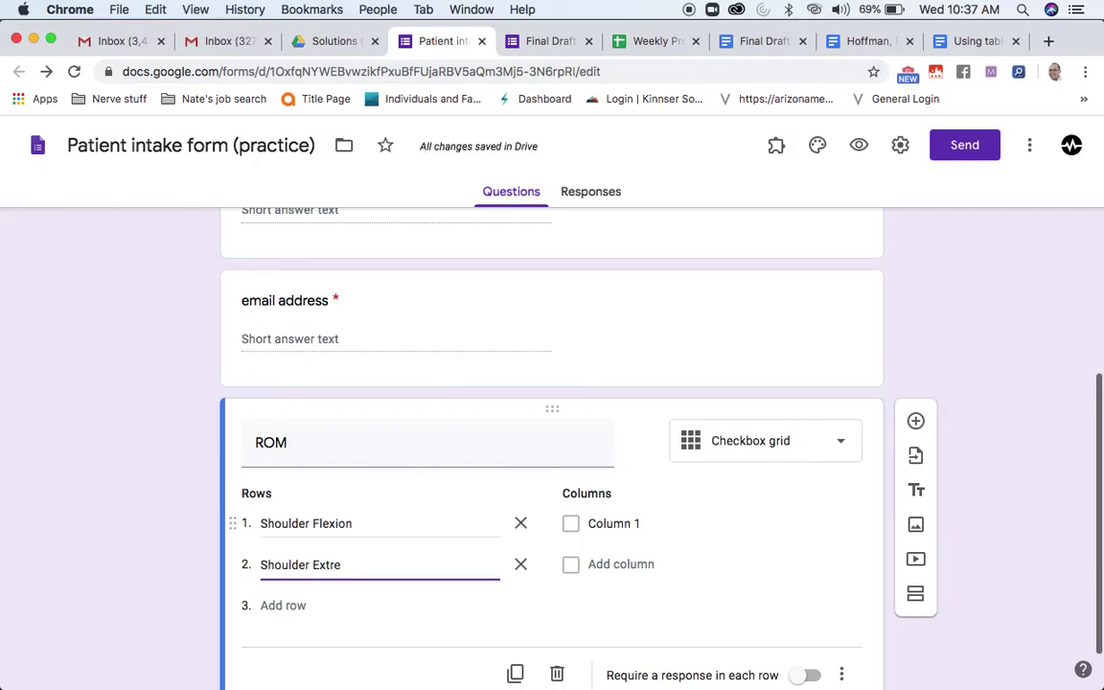
{"action": "type", "text": "ernal rotation"}
{"action": "left_click", "coordinate": [592, 522]}
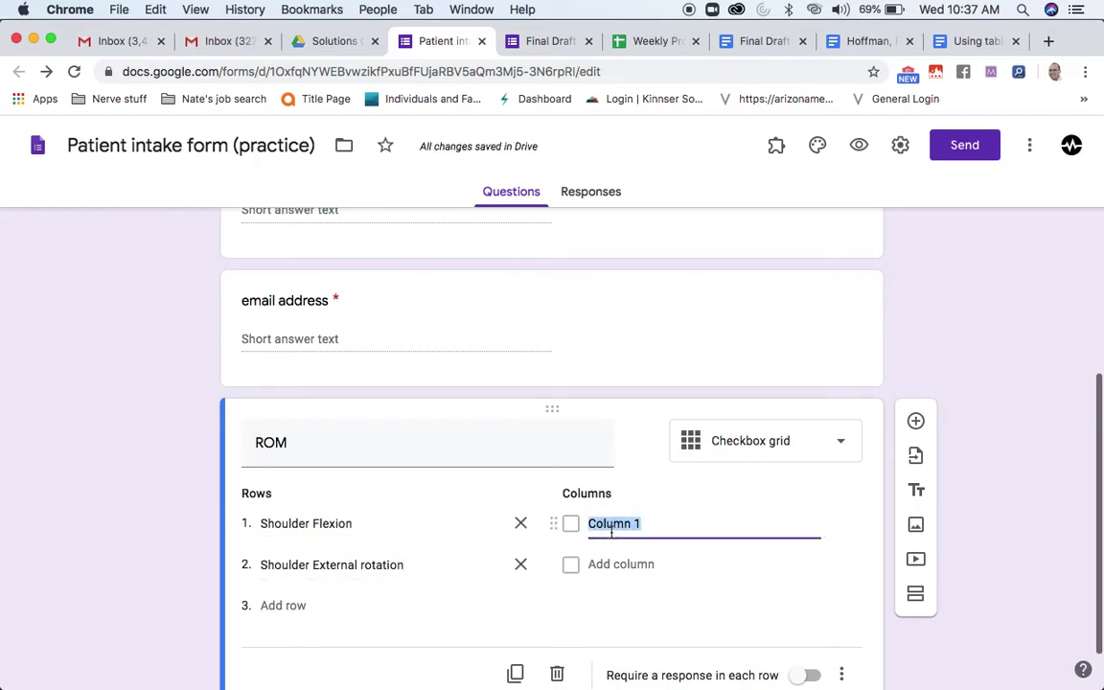
{"action": "type", "text": "90"}
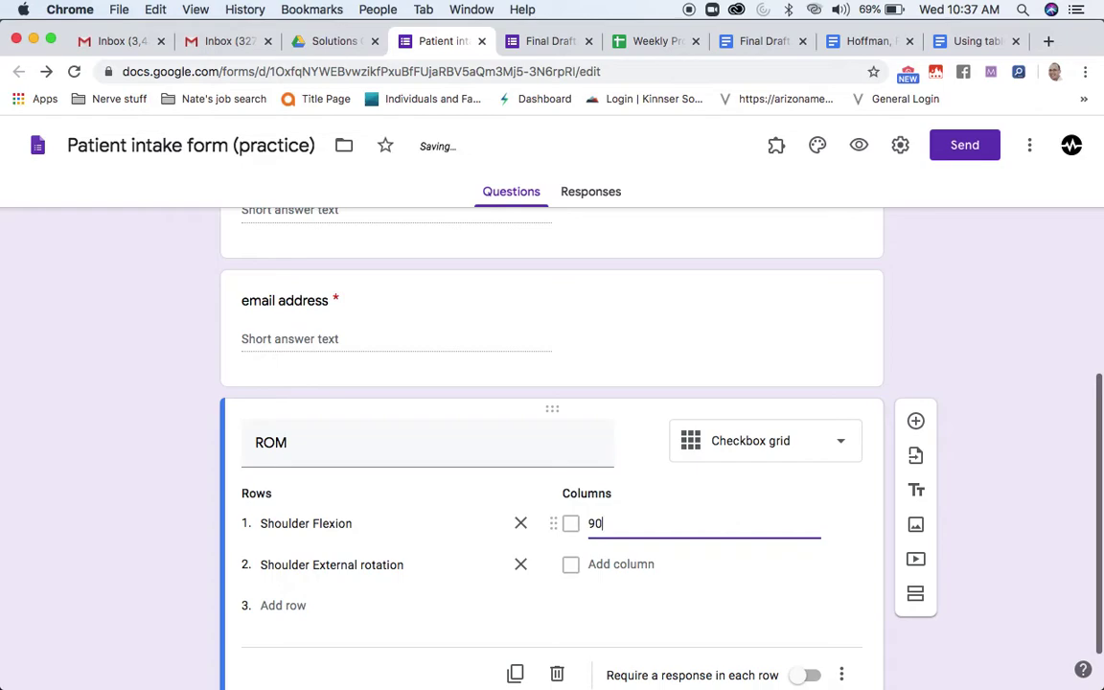
{"action": "left_click", "coordinate": [627, 564]}
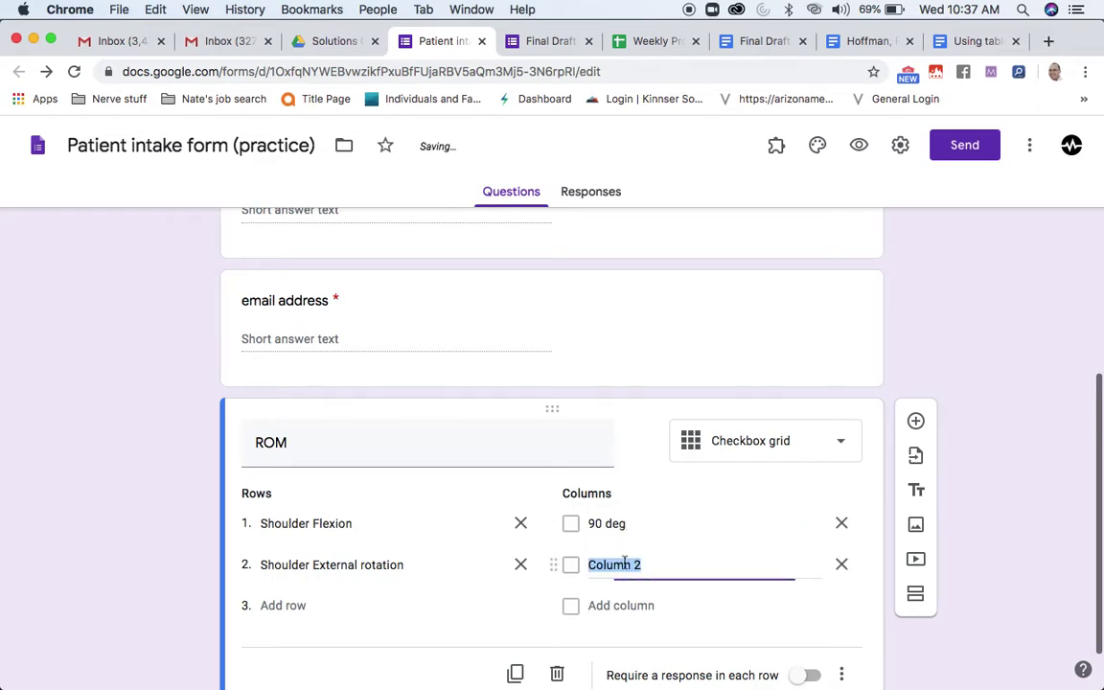
{"action": "type", "text": "100 deg"}
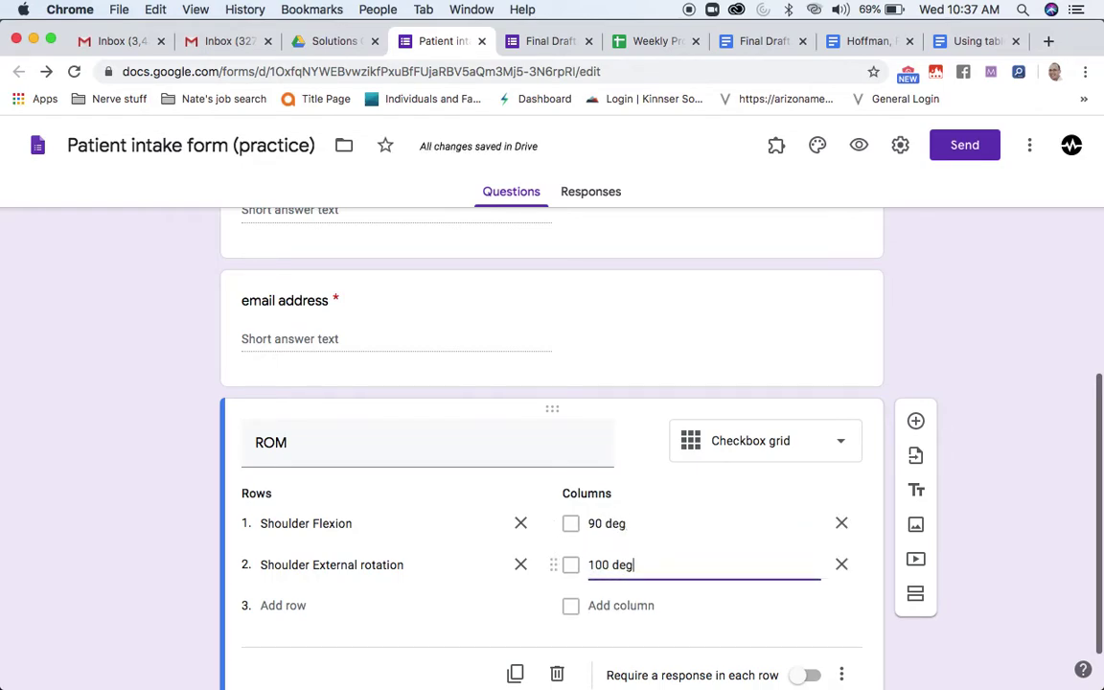
{"action": "key", "text": "Return"}
{"action": "type", "text": "20"}
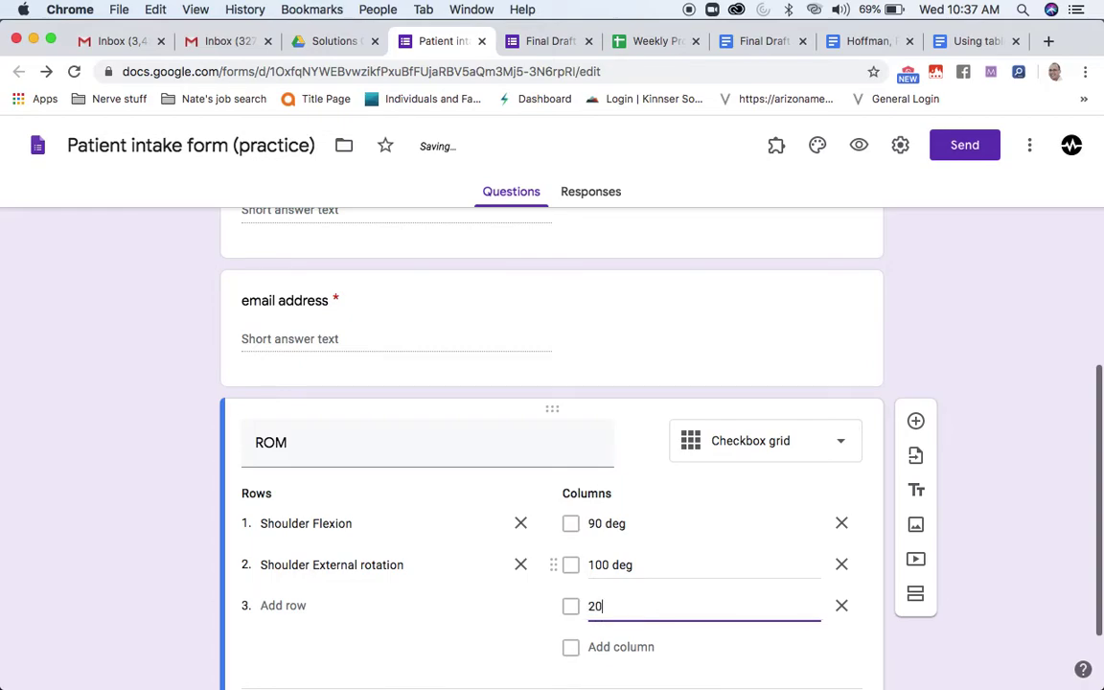
{"action": "key", "text": "BackSpace"}
{"action": "key", "text": "BackSpace"}
{"action": "type", "text": "120 de"}
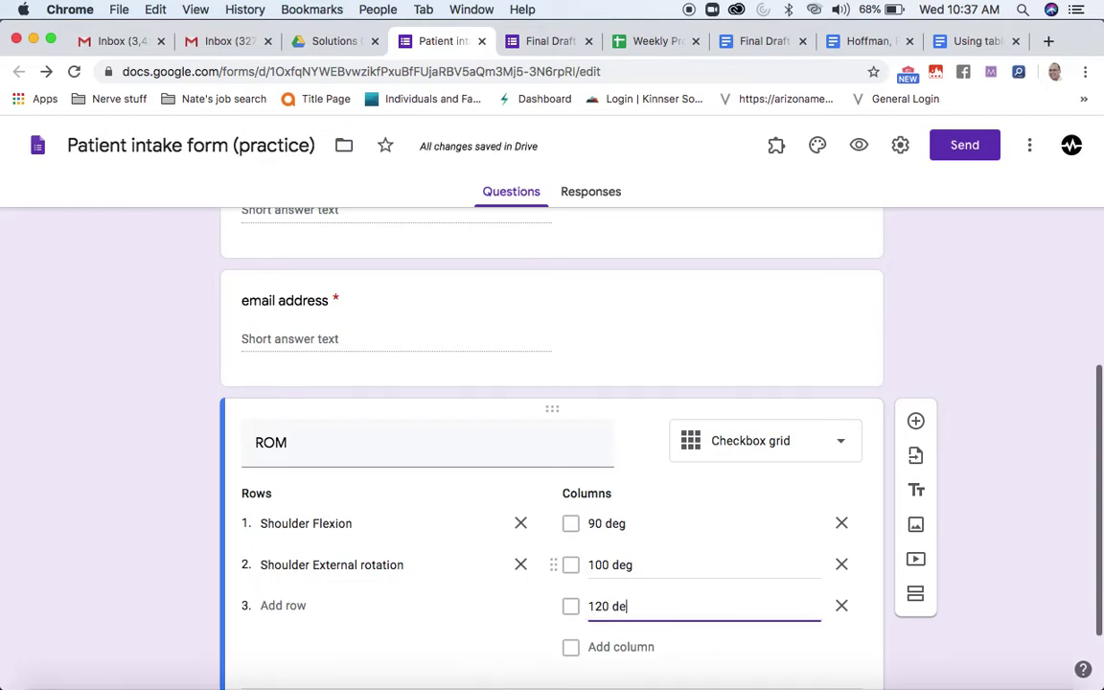
{"action": "type", "text": "g"}
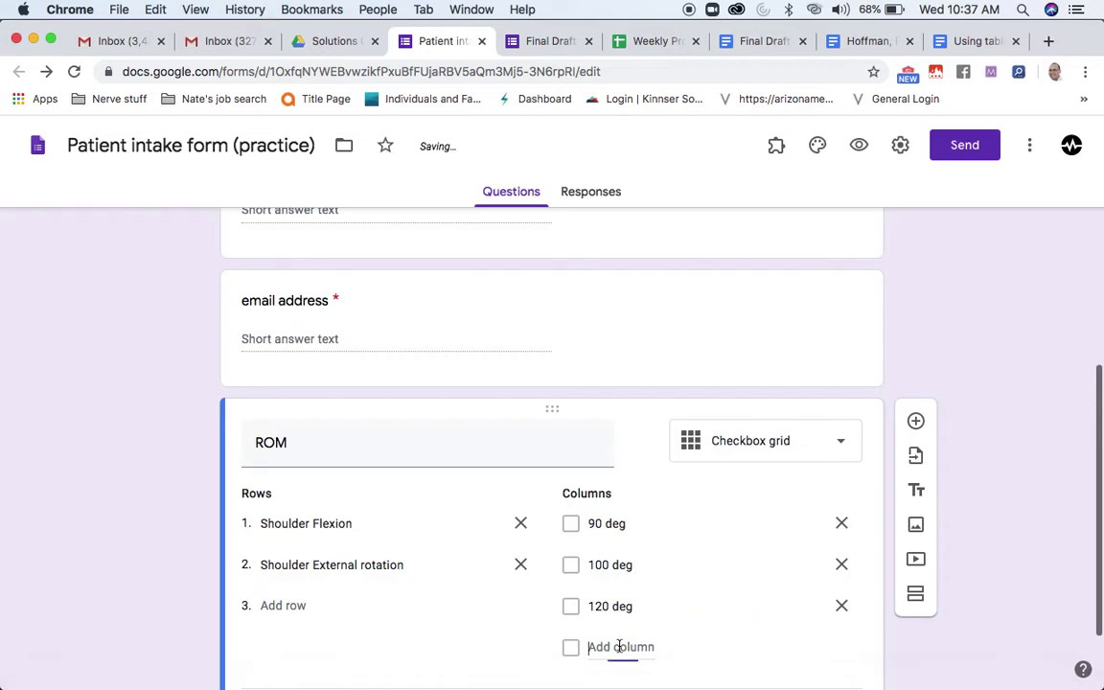
Add the Painful and Not painful columns to the ROM grid
{"action": "left_click", "coordinate": [619, 647]}
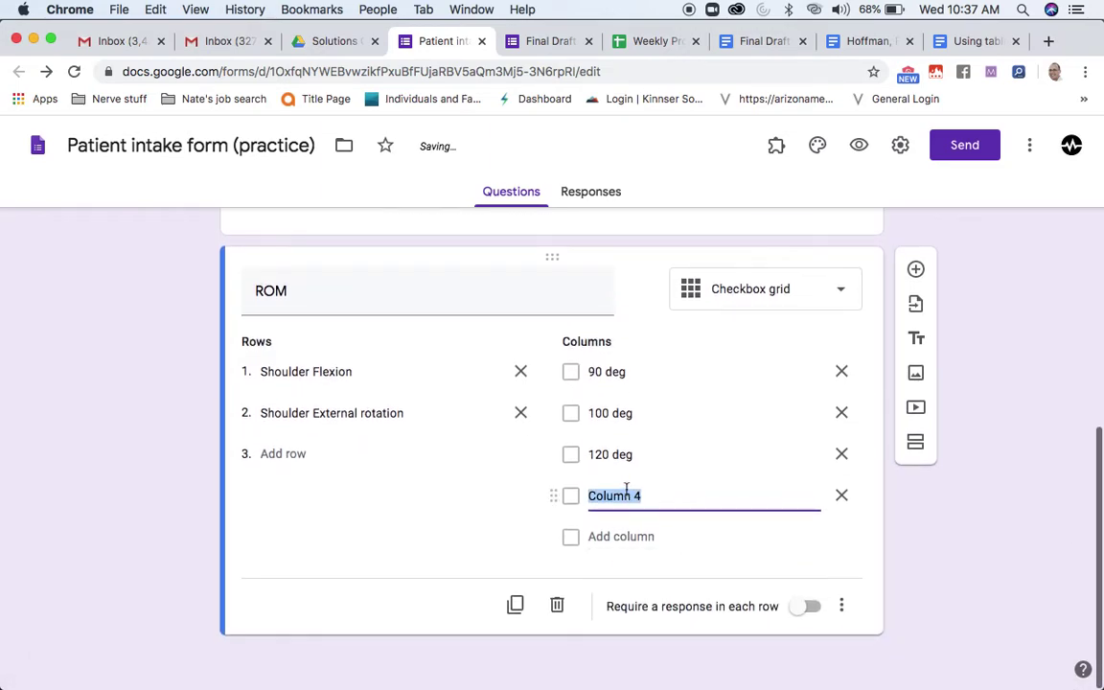
{"action": "type", "text": "Painful"}
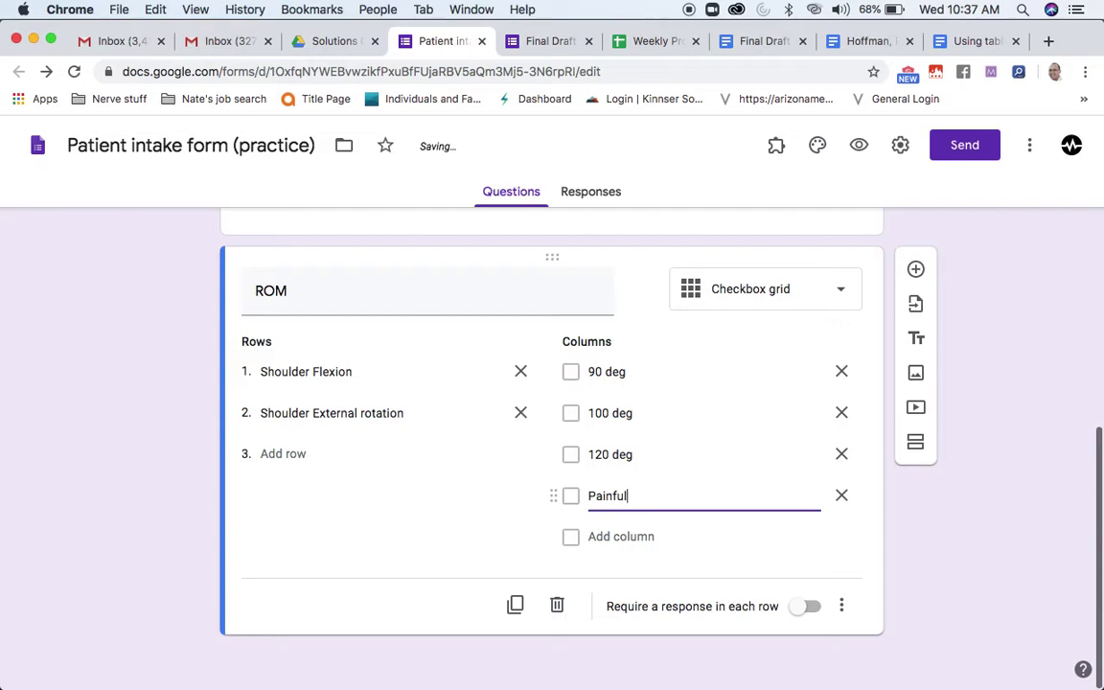
{"action": "left_click", "coordinate": [626, 536]}
{"action": "type", "text": "NOt p"}
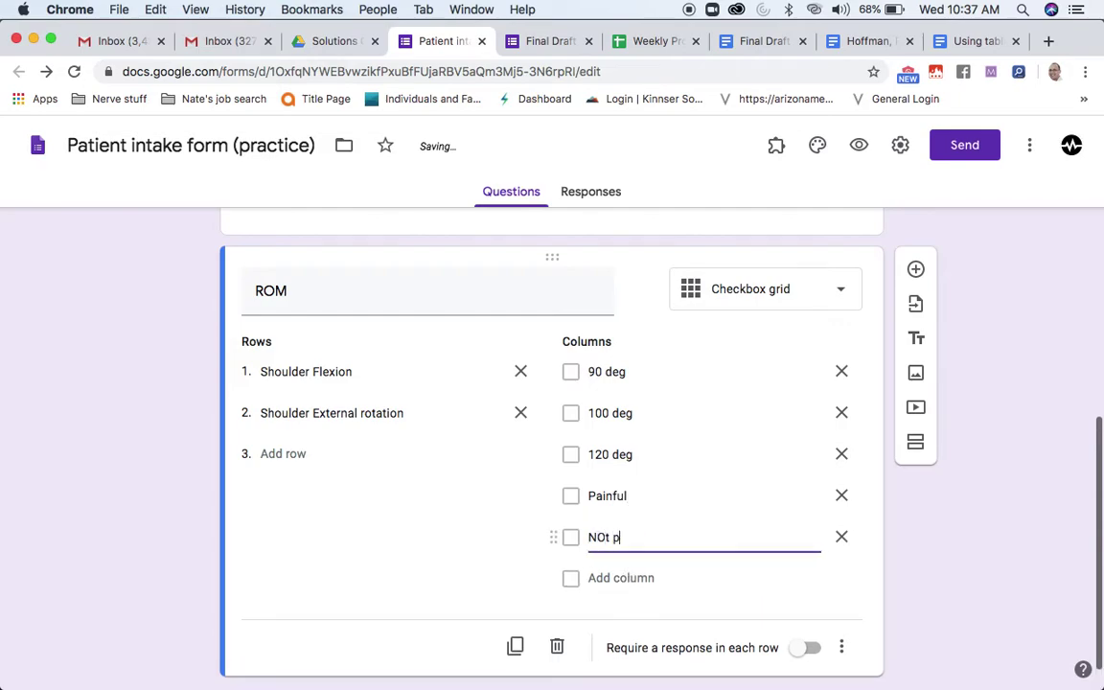
{"action": "type", "text": "ainful"}
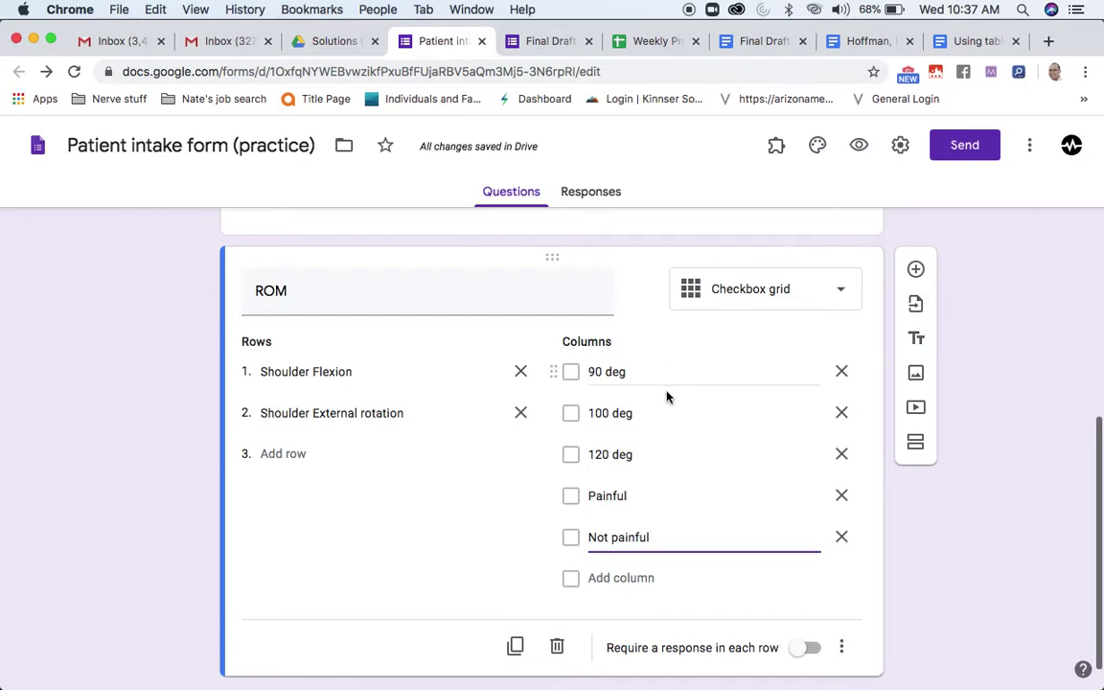
{"action": "left_click", "coordinate": [932, 554]}
{"action": "scroll", "coordinate": [709, 470], "scroll_direction": "up", "scroll_amount": 3}
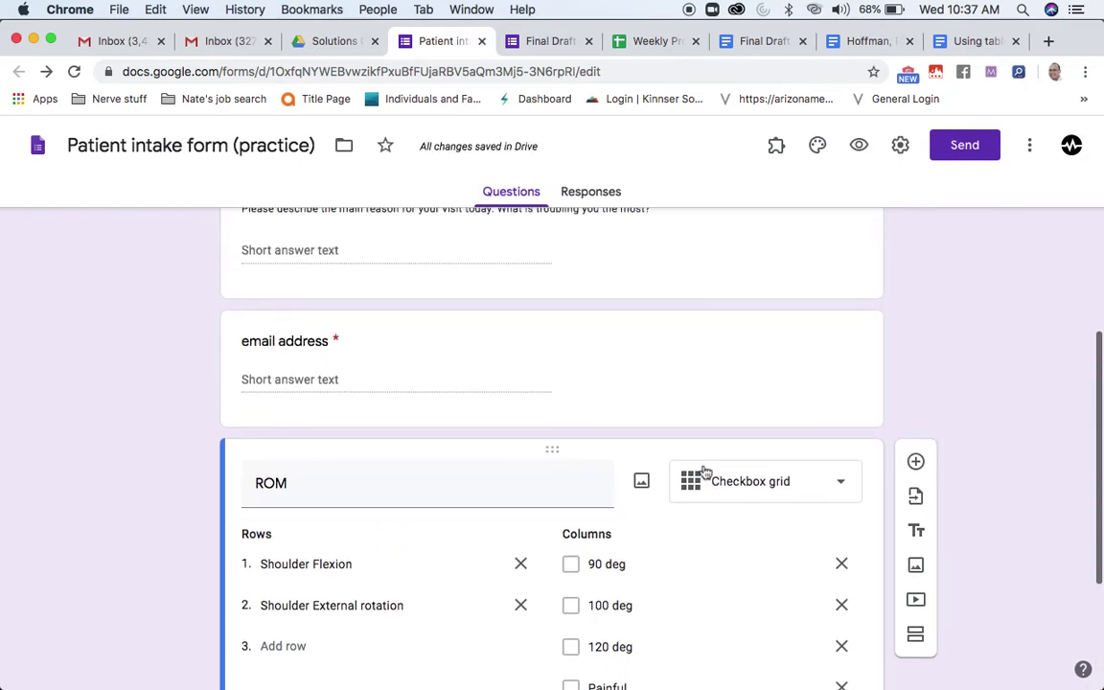
{"action": "left_click", "coordinate": [715, 372]}
{"action": "scroll", "coordinate": [675, 526], "scroll_direction": "down", "scroll_amount": 3}
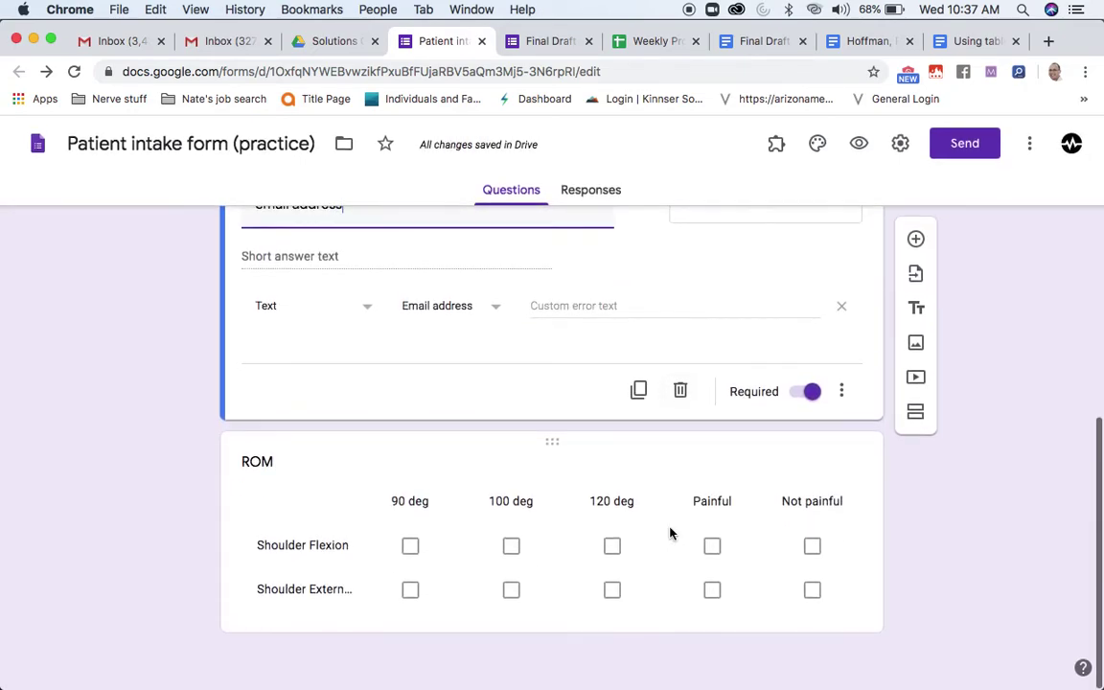
{"action": "left_click", "coordinate": [858, 145]}
In preview, tick 90 deg/Painful for Flexion and 90 deg/Not painful for External rotation
{"action": "scroll", "coordinate": [642, 414], "scroll_direction": "down", "scroll_amount": 2}
{"action": "scroll", "coordinate": [642, 414], "scroll_direction": "down", "scroll_amount": 10}
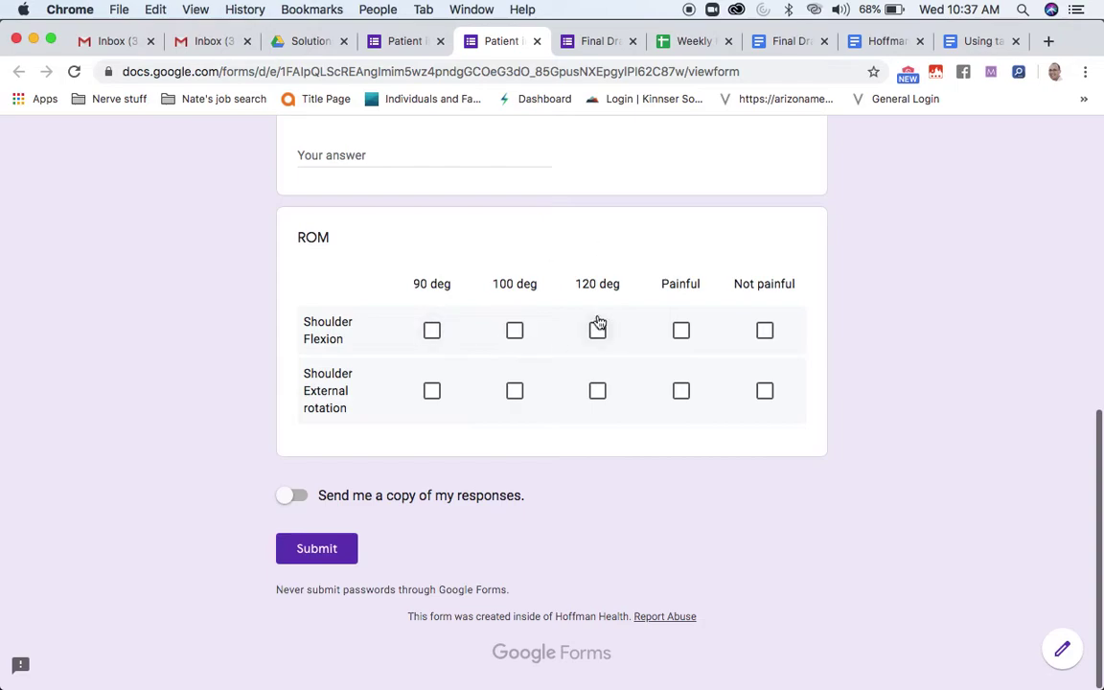
{"action": "scroll", "coordinate": [526, 384], "scroll_direction": "up", "scroll_amount": 10}
{"action": "scroll", "coordinate": [623, 439], "scroll_direction": "down", "scroll_amount": 8}
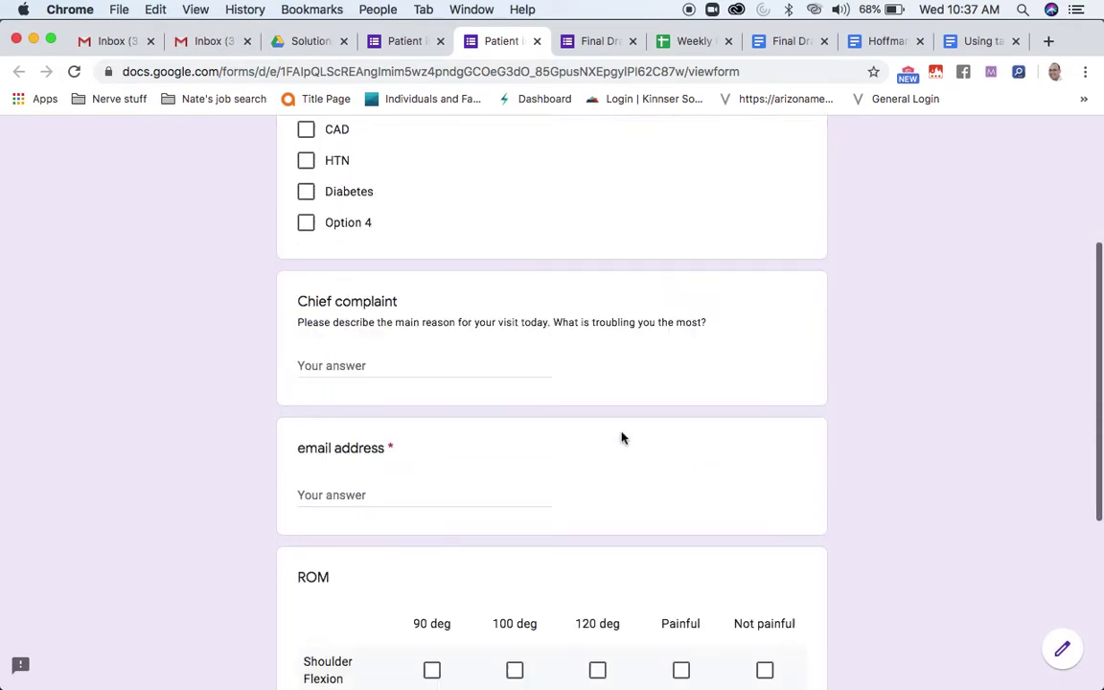
{"action": "scroll", "coordinate": [621, 439], "scroll_direction": "down", "scroll_amount": 1}
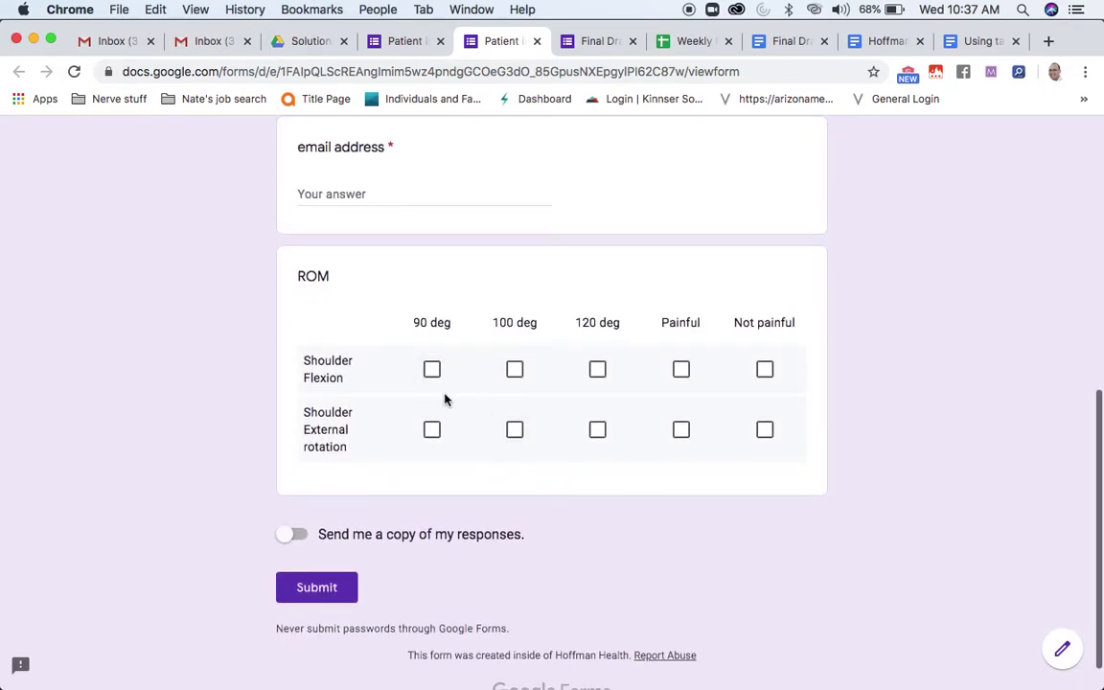
{"action": "left_click", "coordinate": [432, 374]}
{"action": "left_click", "coordinate": [680, 374]}
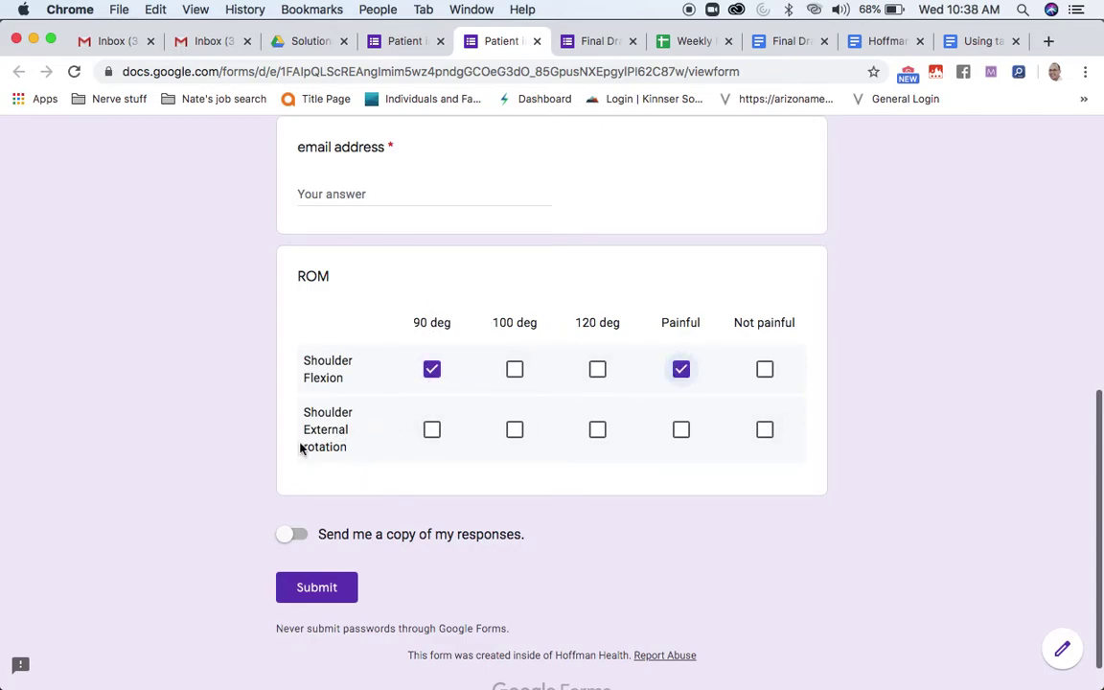
{"action": "left_click", "coordinate": [432, 433]}
{"action": "left_click", "coordinate": [763, 439]}
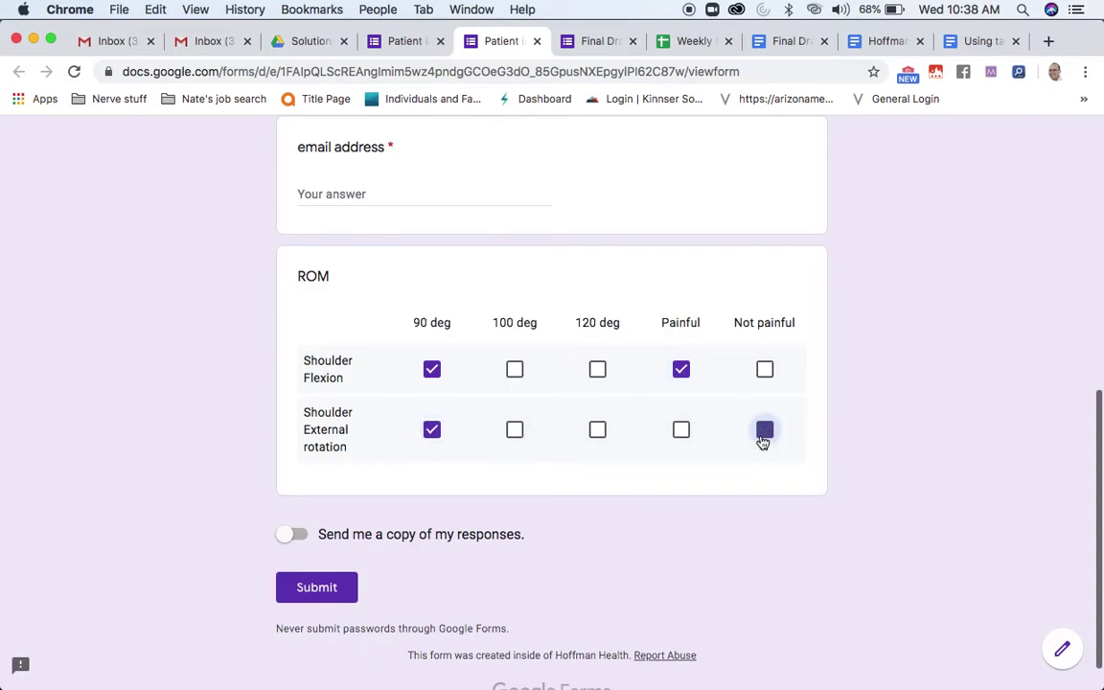
{"action": "scroll", "coordinate": [488, 354], "scroll_direction": "up", "scroll_amount": 3}
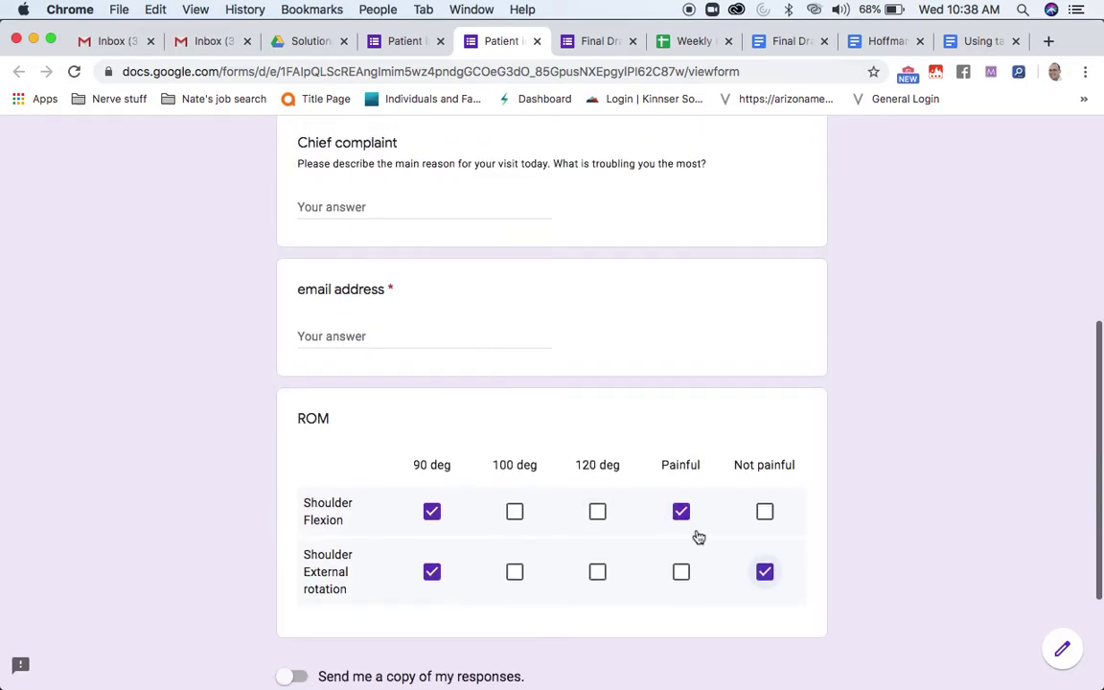
{"action": "scroll", "coordinate": [552, 446], "scroll_direction": "up", "scroll_amount": 8}
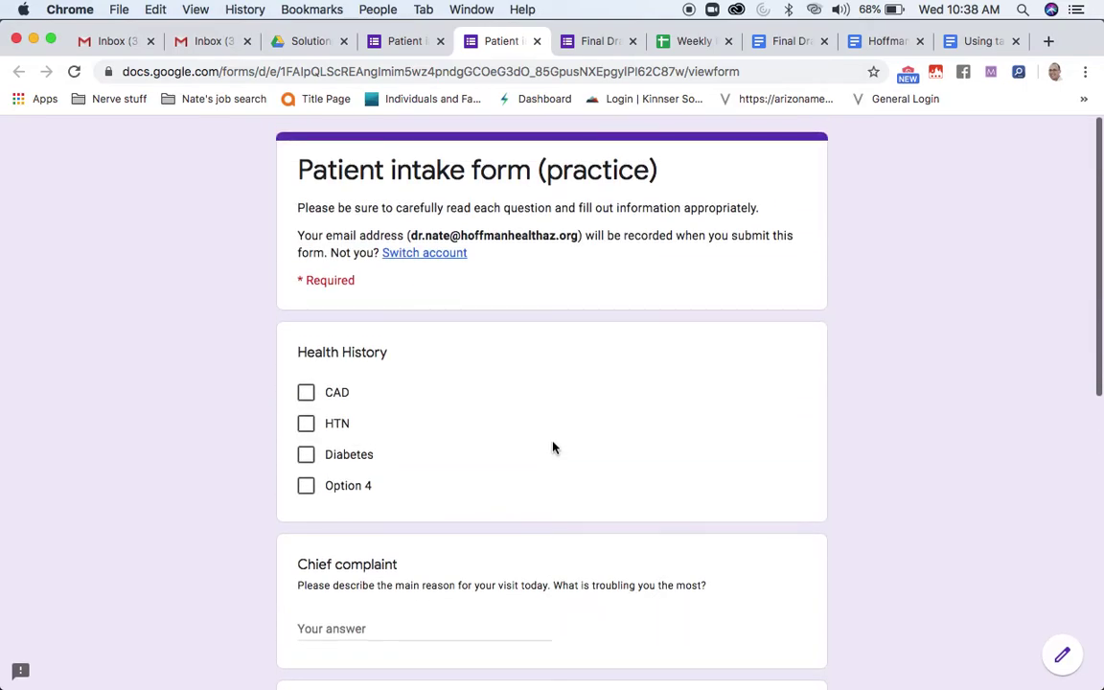
{"action": "left_click", "coordinate": [404, 43]}
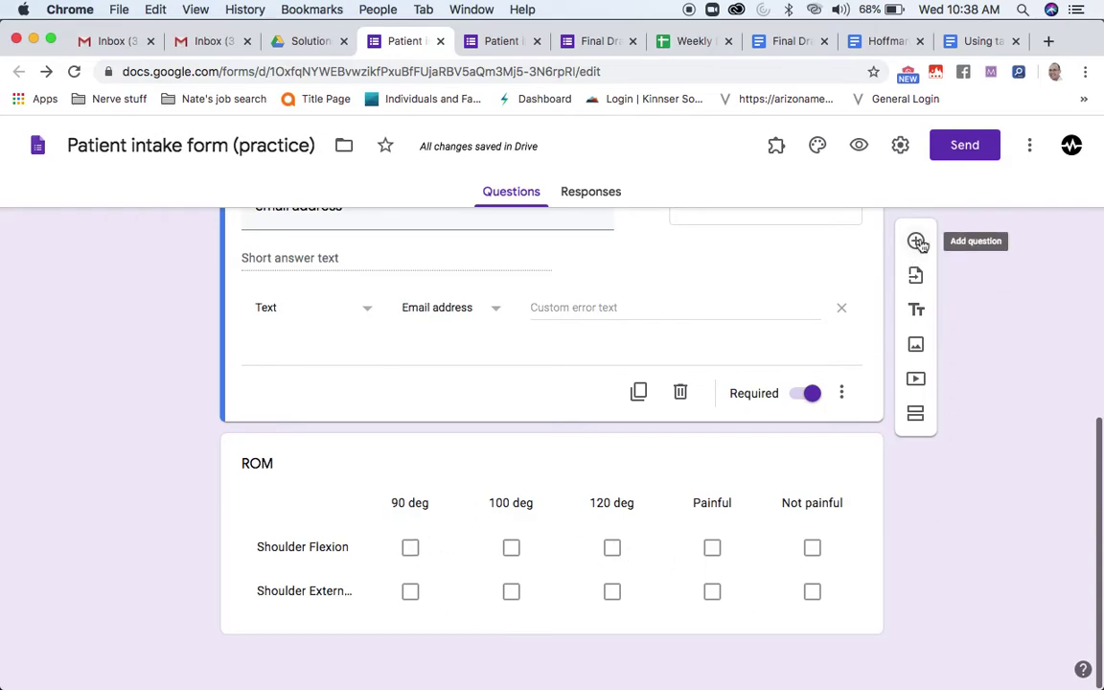
Add a dropdown question below the ROM grid titled 'Main complaint'
{"action": "scroll", "coordinate": [779, 483], "scroll_direction": "down", "scroll_amount": 1}
{"action": "left_click", "coordinate": [725, 481]}
{"action": "scroll", "coordinate": [757, 484], "scroll_direction": "down", "scroll_amount": 3}
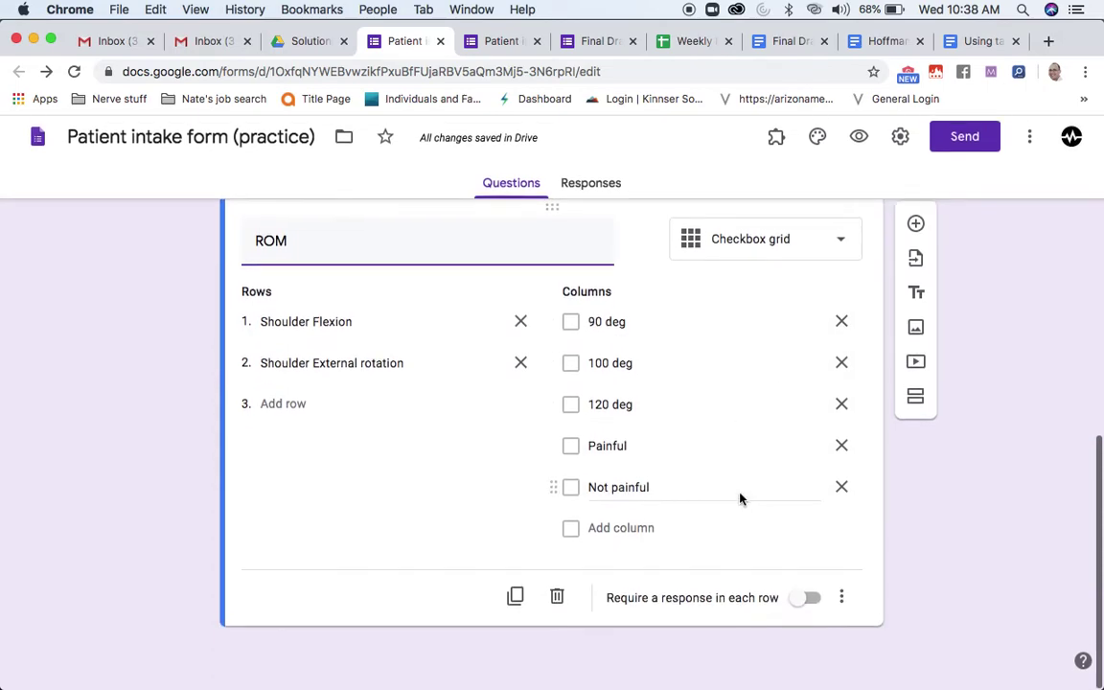
{"action": "left_click", "coordinate": [916, 243]}
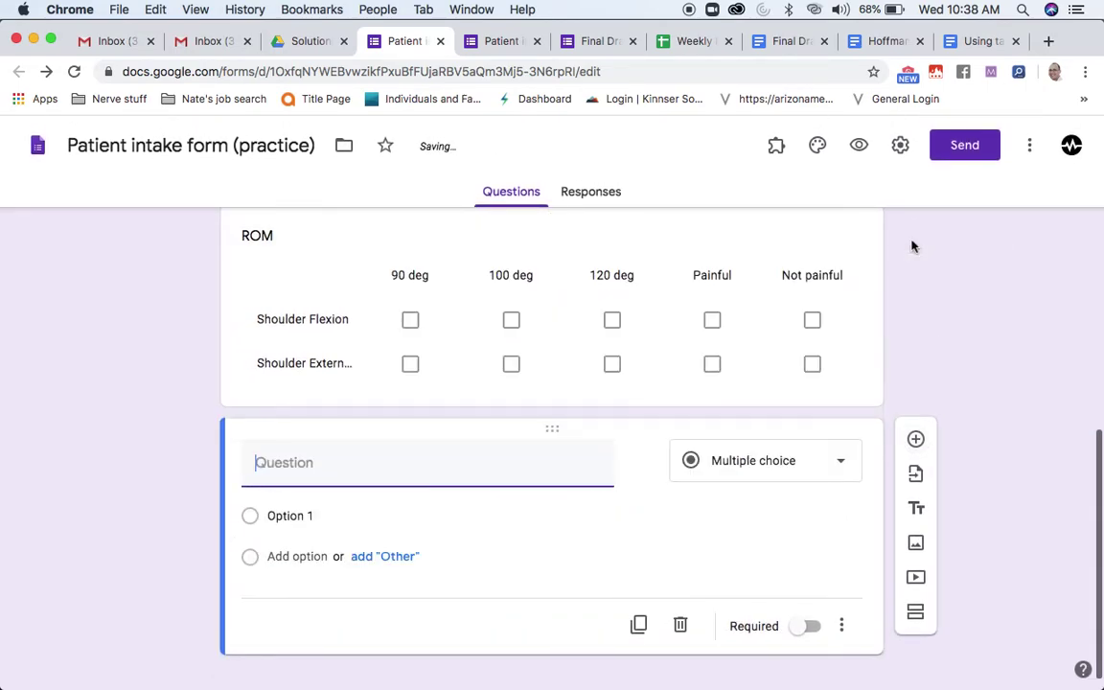
{"action": "left_click", "coordinate": [740, 462]}
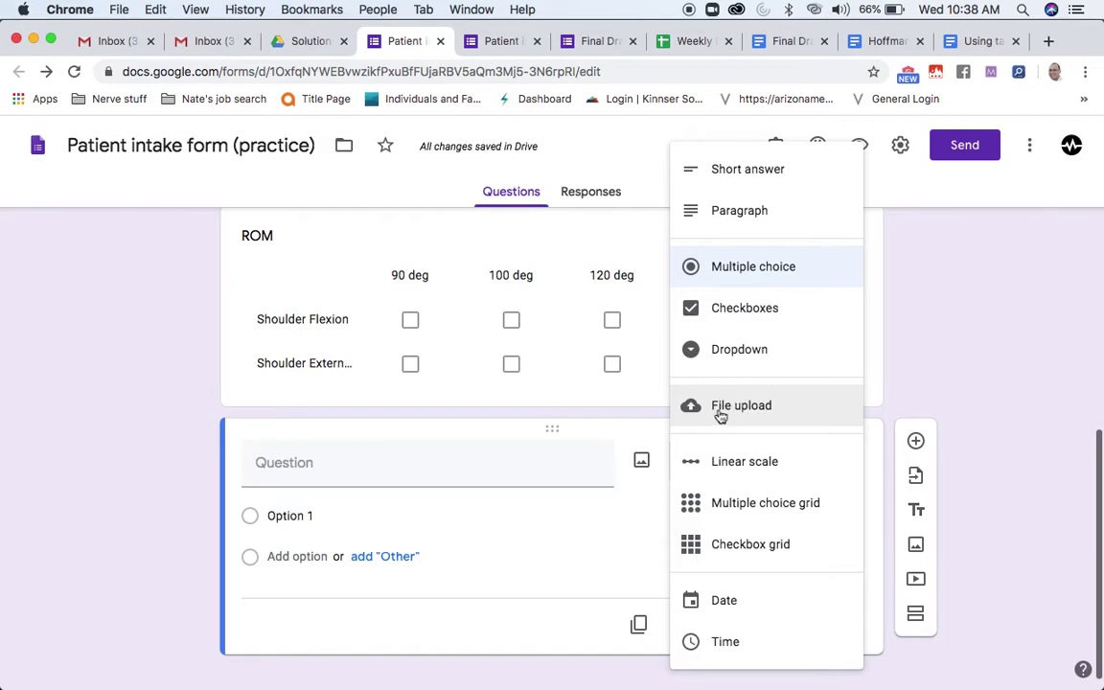
{"action": "left_click", "coordinate": [692, 351]}
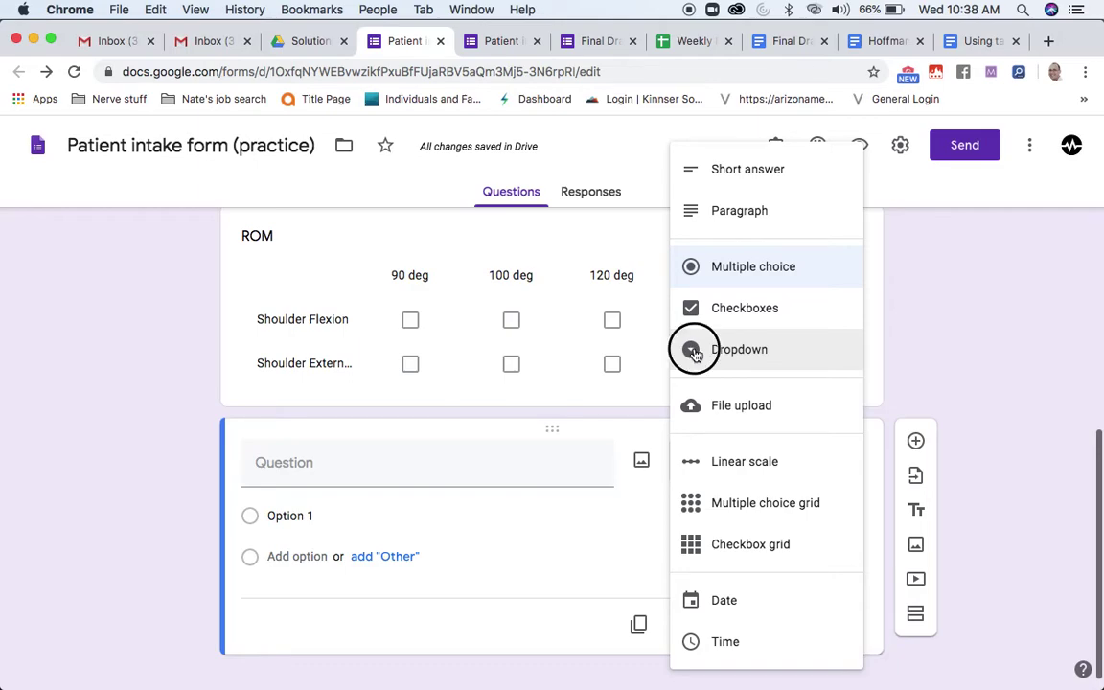
{"action": "left_click", "coordinate": [345, 471]}
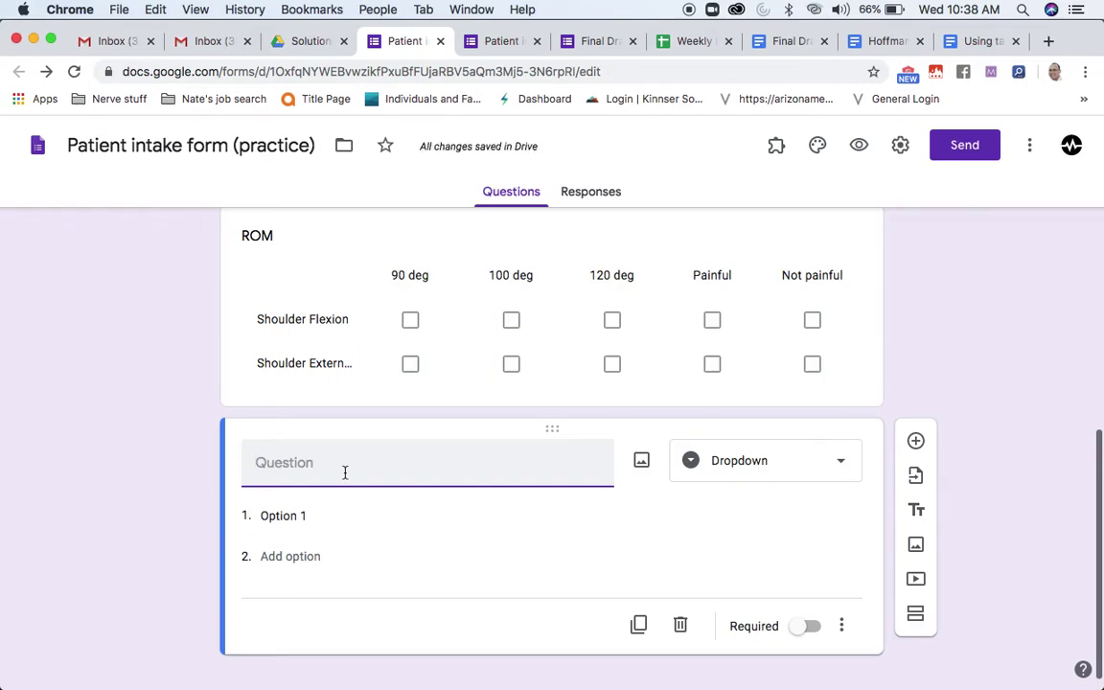
{"action": "type", "text": "p"}
{"action": "key", "text": "BackSpace"}
{"action": "type", "text": "Mina cim"}
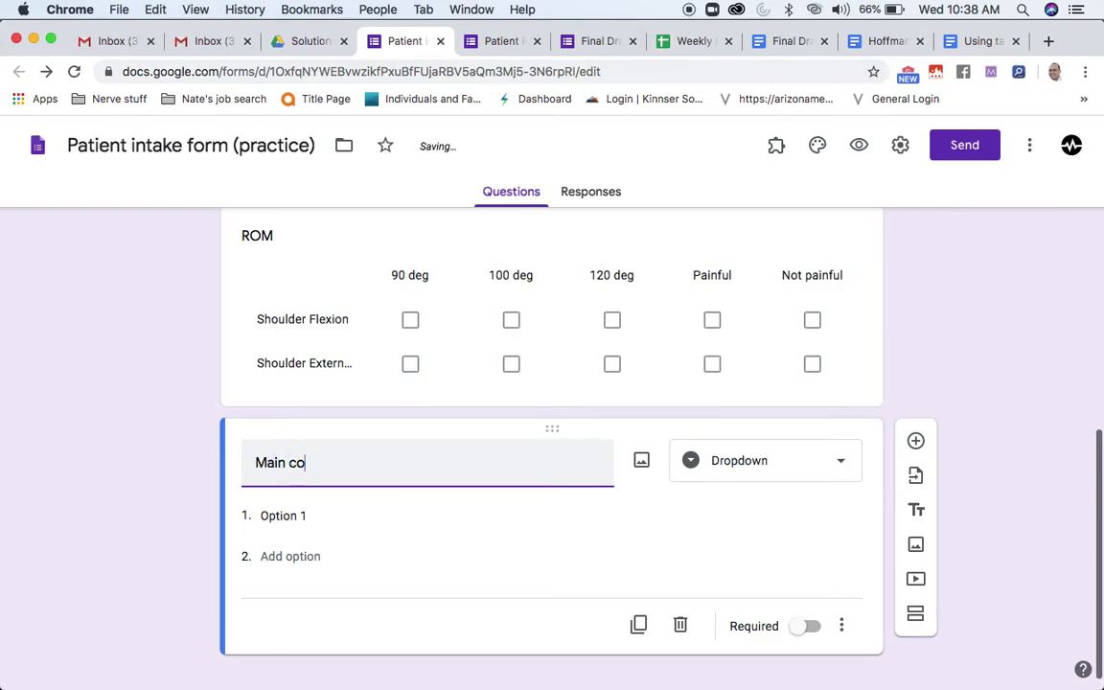
{"action": "type", "text": "mpliant"}
{"action": "key", "text": "BackSpace"}
{"action": "key", "text": "BackSpace"}
{"action": "key", "text": "BackSpace"}
{"action": "key", "text": "BackSpace"}
{"action": "type", "text": "a"}
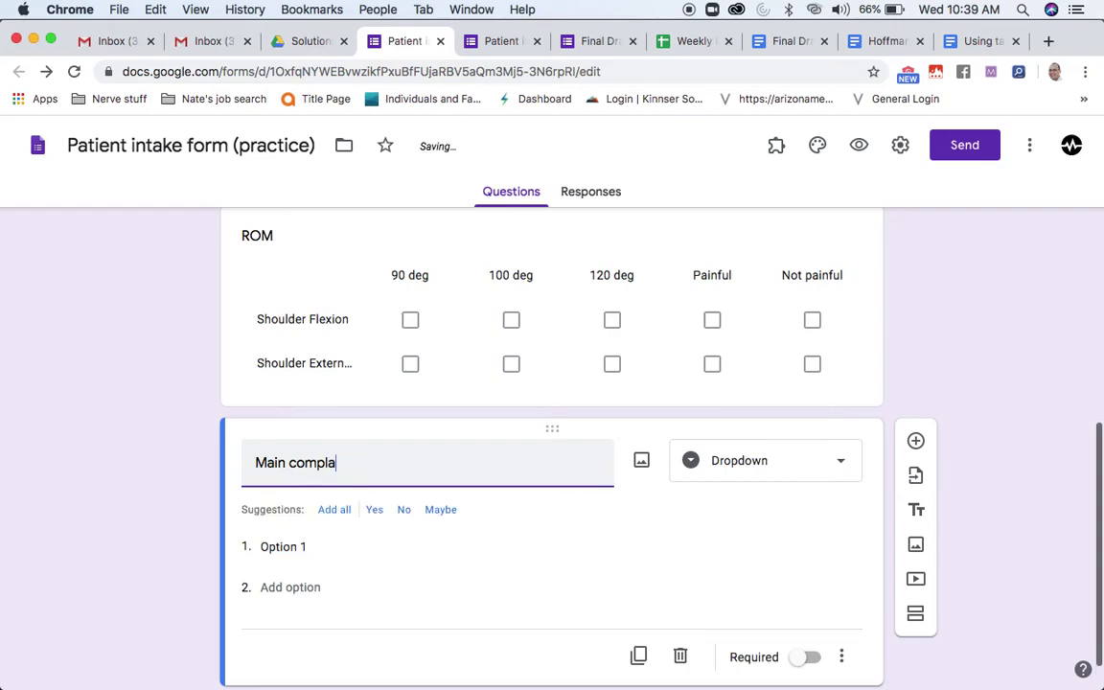
{"action": "type", "text": "int"}
Give it the options pain with sitting, Pain with stooping and Pain with standing
{"action": "left_click", "coordinate": [257, 516]}
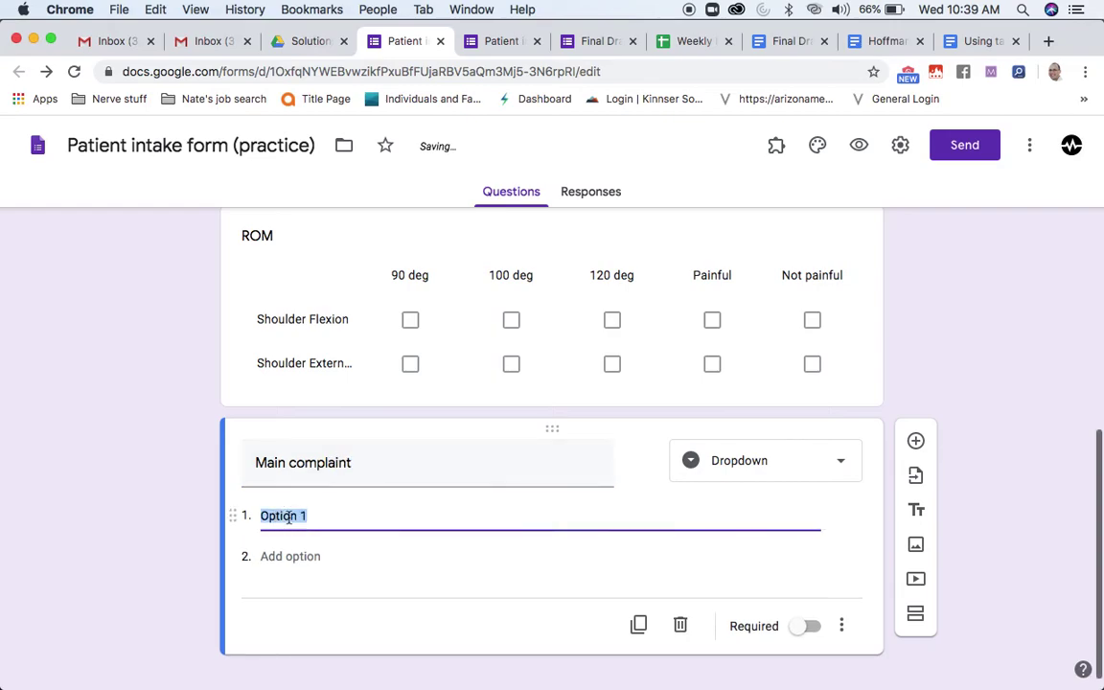
{"action": "type", "text": "pai"}
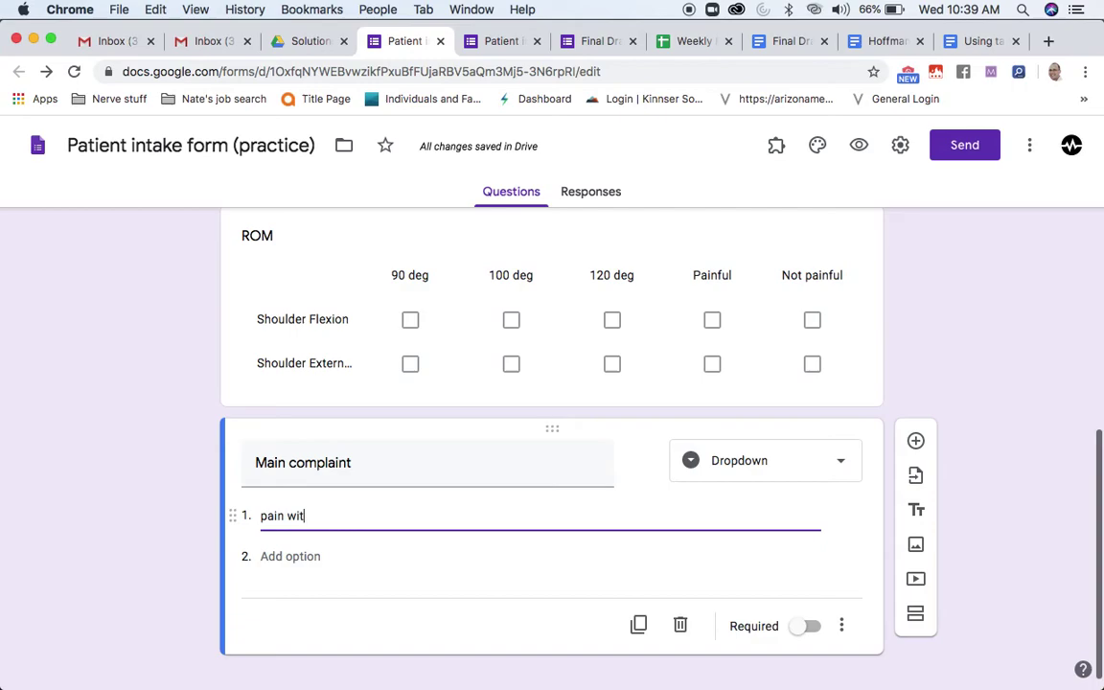
{"action": "type", "text": "n with sitting"}
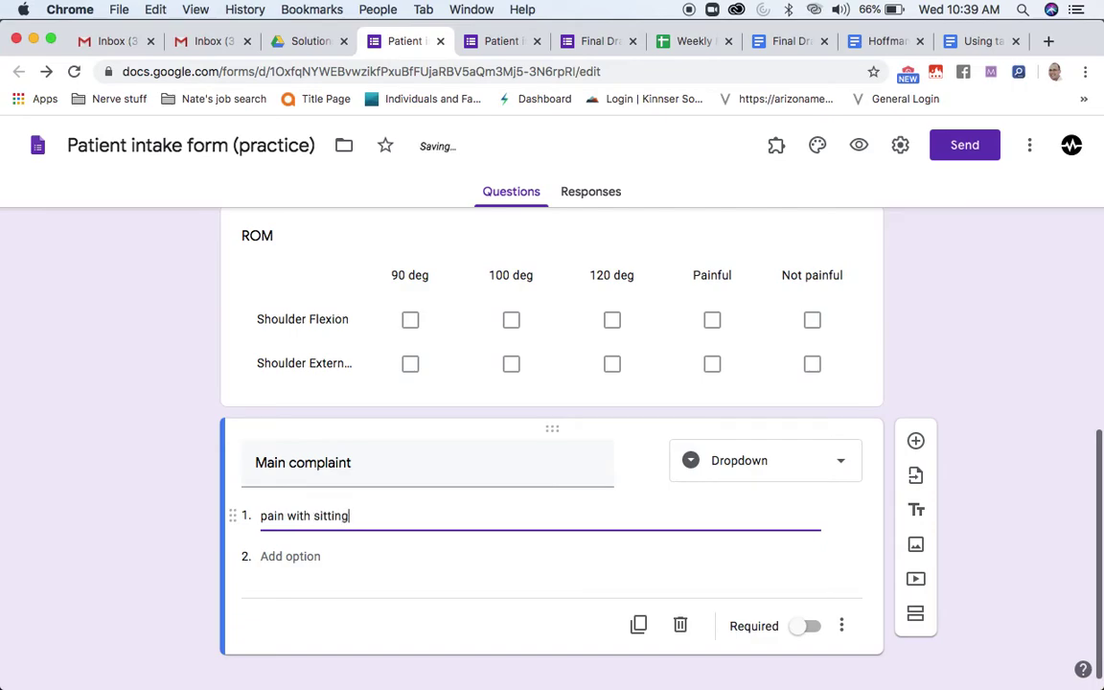
{"action": "key", "text": "Return"}
{"action": "type", "text": "Pain with s"}
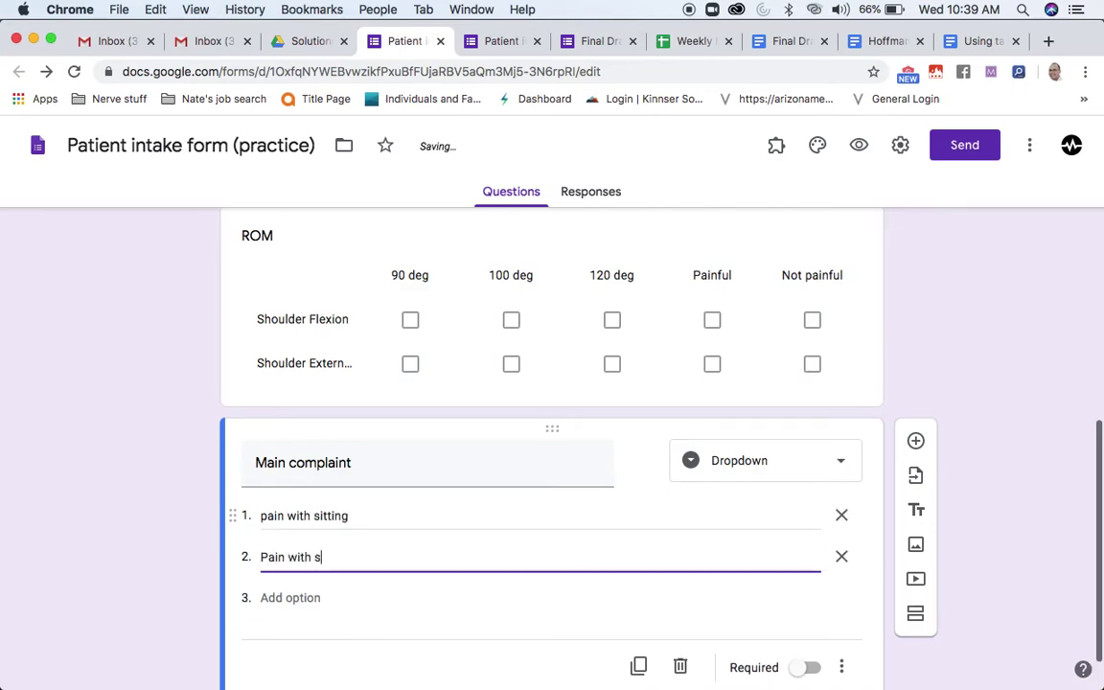
{"action": "type", "text": "tooping"}
{"action": "key", "text": "Return"}
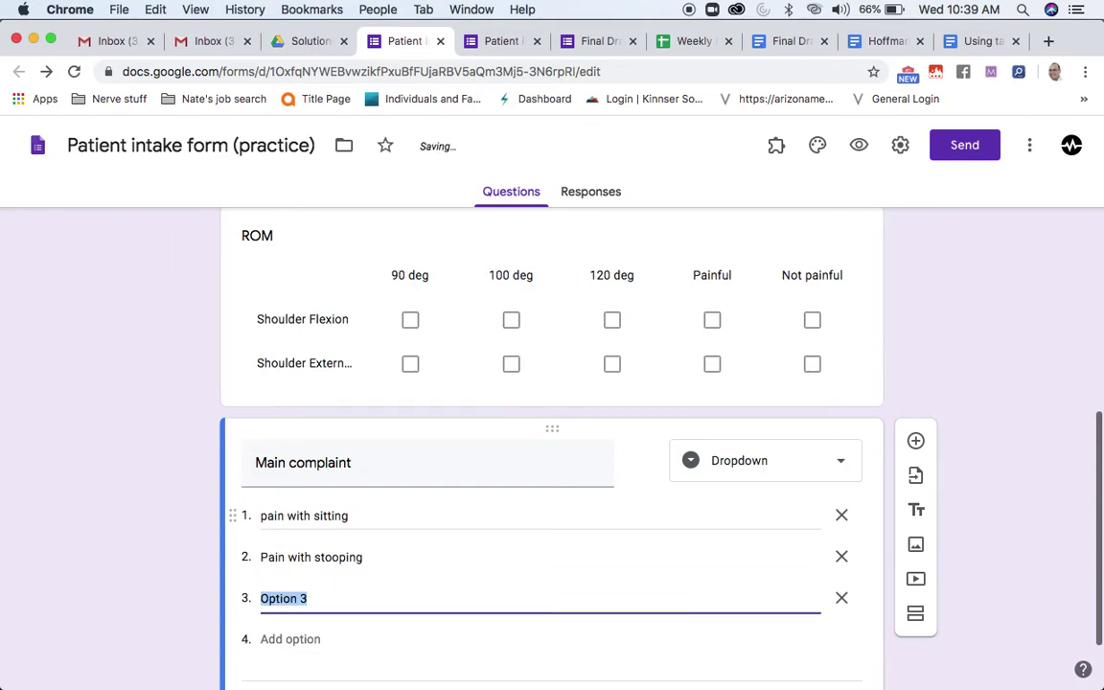
{"action": "type", "text": "Pain with standing"}
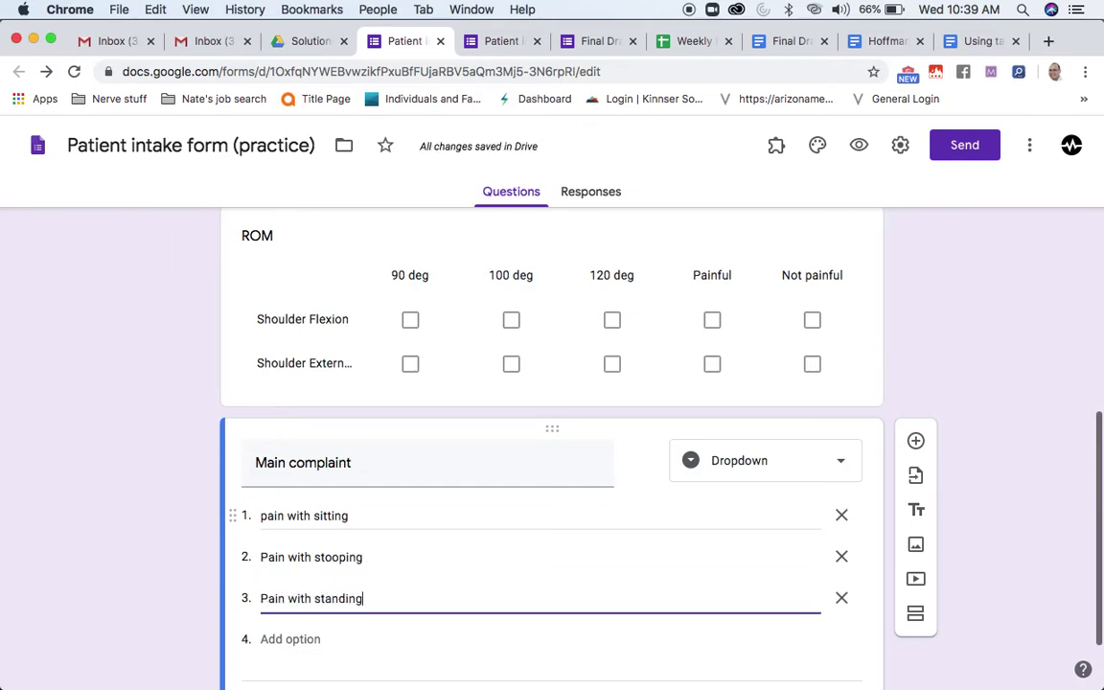
{"action": "scroll", "coordinate": [547, 493], "scroll_direction": "down", "scroll_amount": 3}
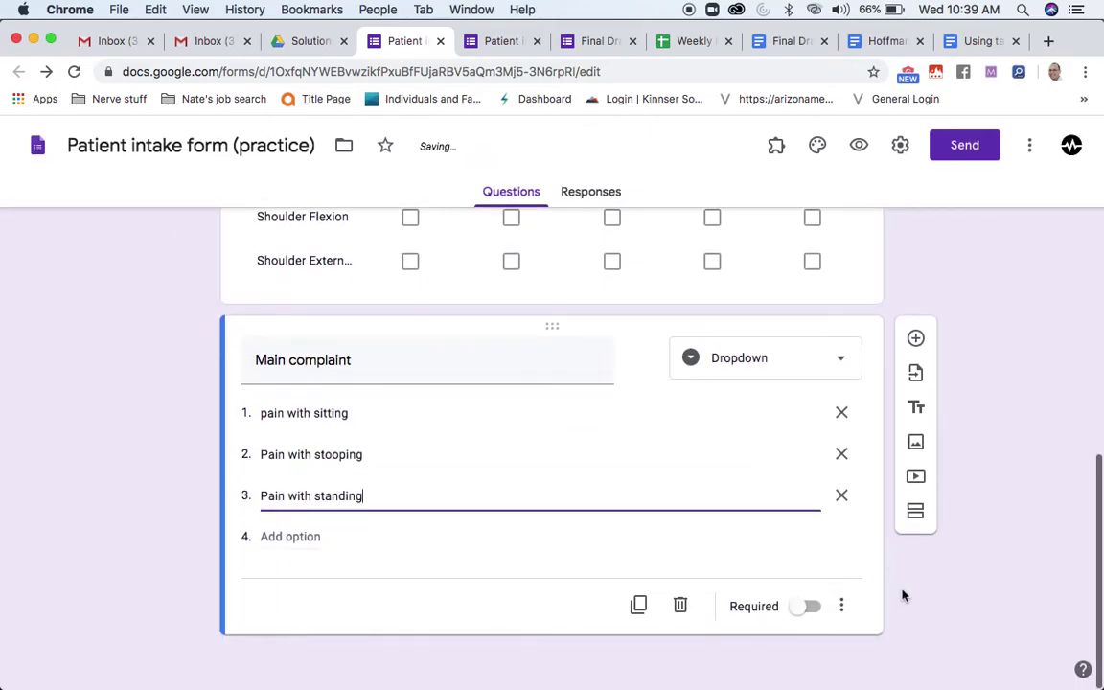
{"action": "left_click", "coordinate": [968, 619]}
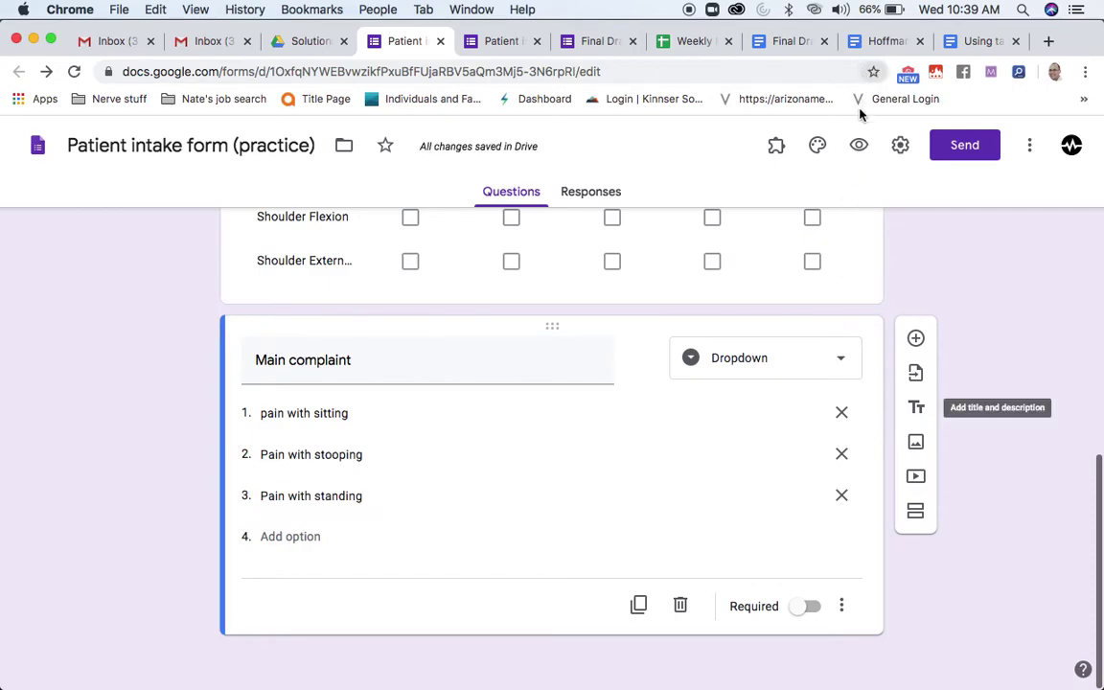
Preview the form and check the Main complaint dropdown choices without selecting one
{"action": "left_click", "coordinate": [858, 145]}
{"action": "scroll", "coordinate": [422, 450], "scroll_direction": "down", "scroll_amount": 15}
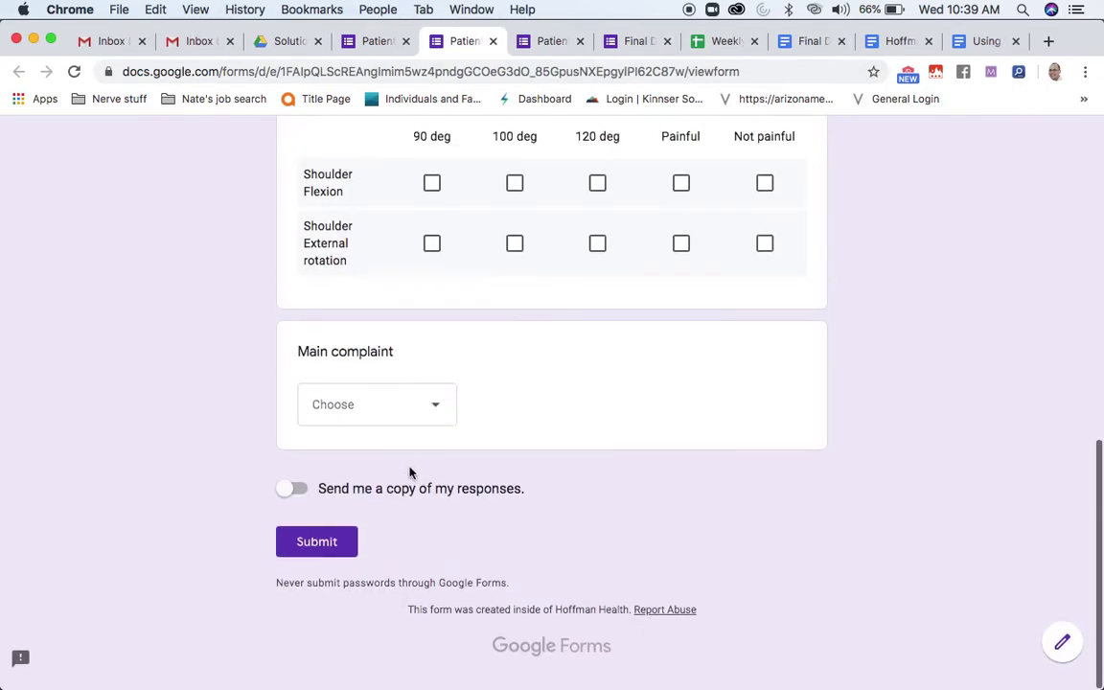
{"action": "left_click", "coordinate": [399, 404]}
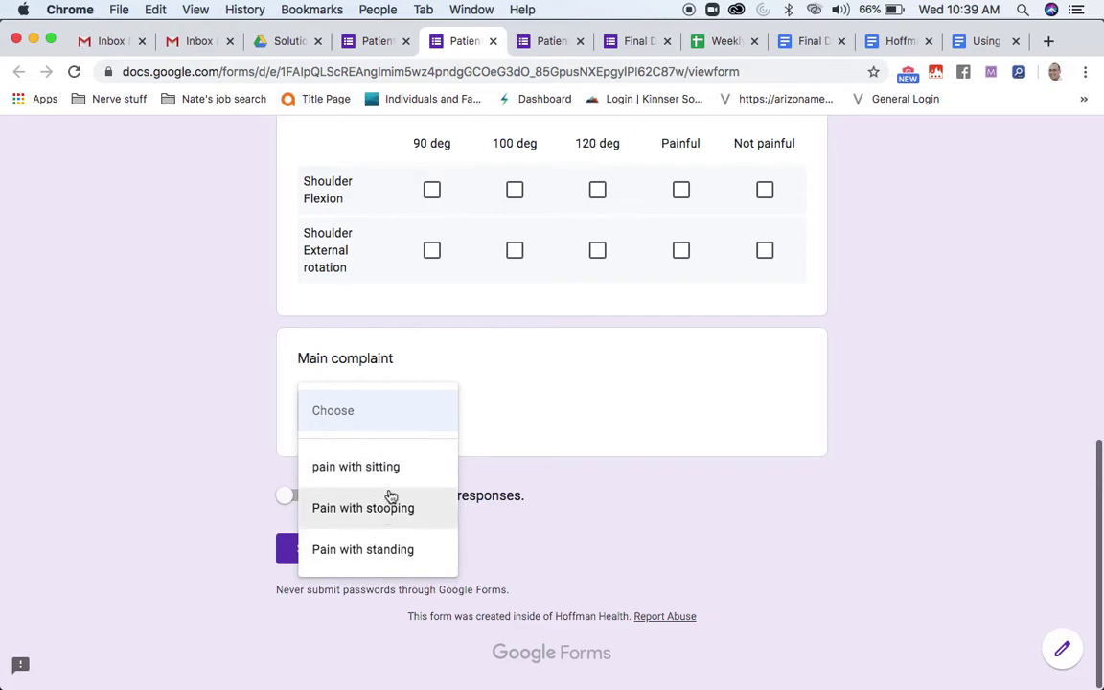
{"action": "left_click", "coordinate": [154, 445]}
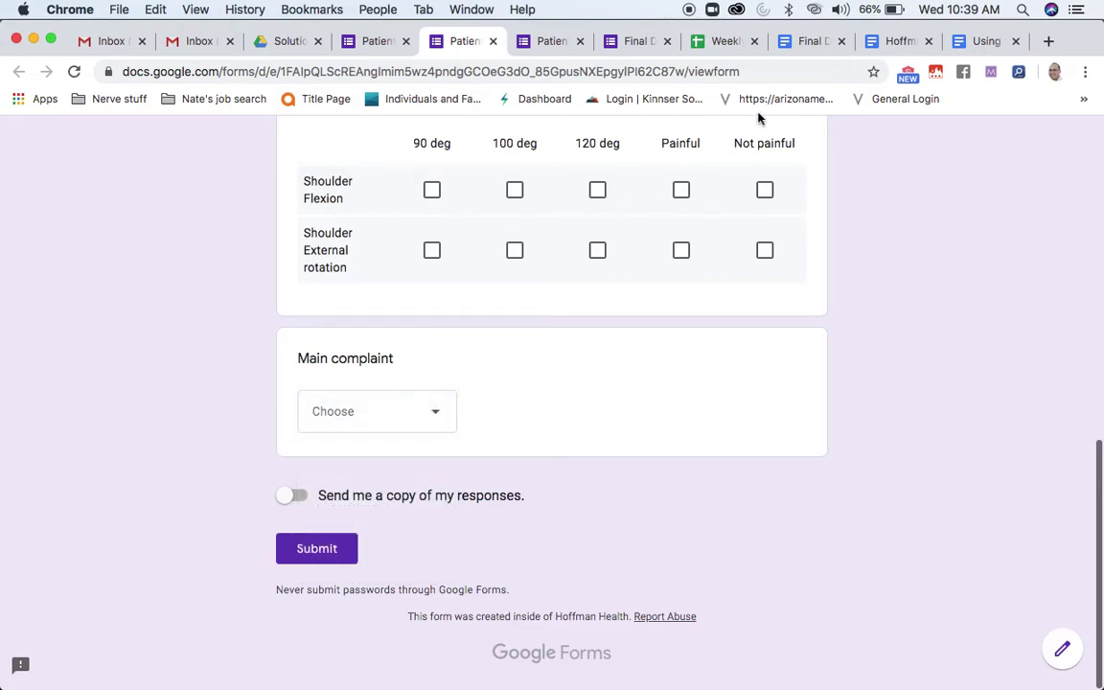
{"action": "scroll", "coordinate": [505, 190], "scroll_direction": "up", "scroll_amount": 15}
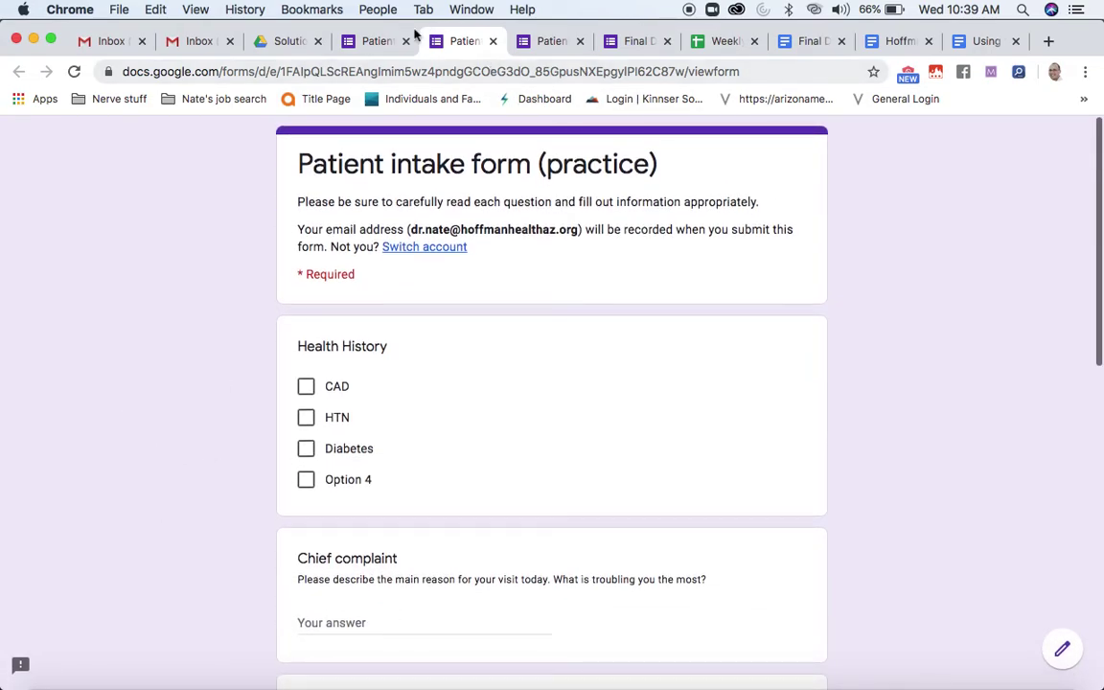
Change the Main complaint question to a Date question and retitle it 'Date'
{"action": "left_click", "coordinate": [366, 40]}
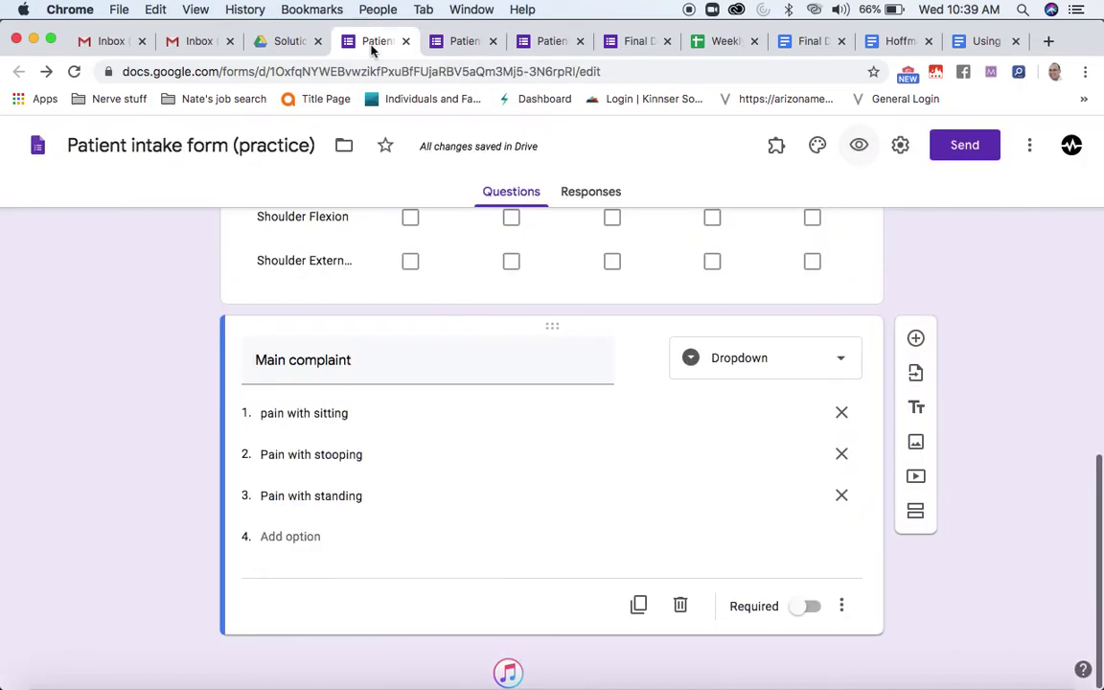
{"action": "left_click", "coordinate": [777, 374]}
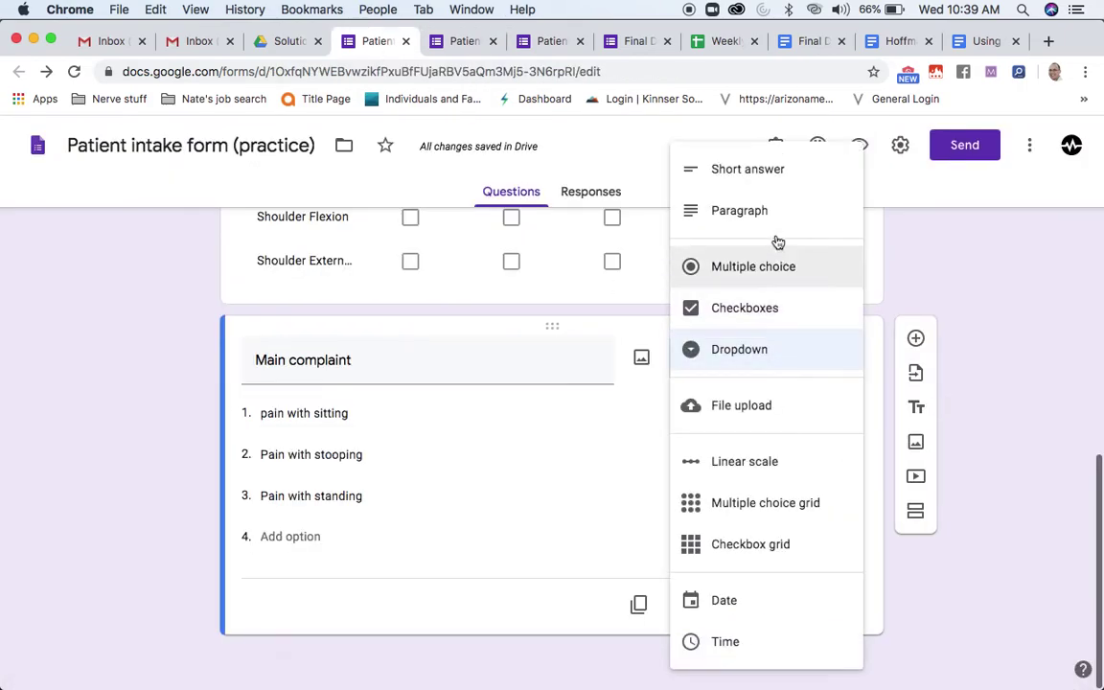
{"action": "left_click", "coordinate": [703, 604]}
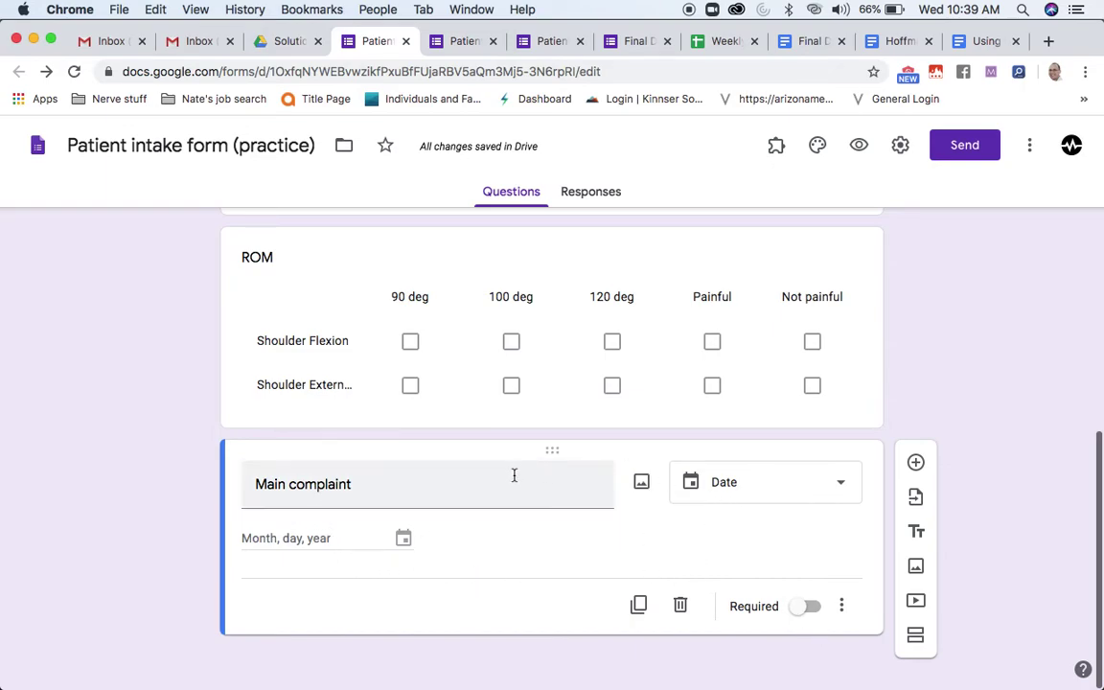
{"action": "triple_click", "coordinate": [472, 484]}
{"action": "type", "text": "Date"}
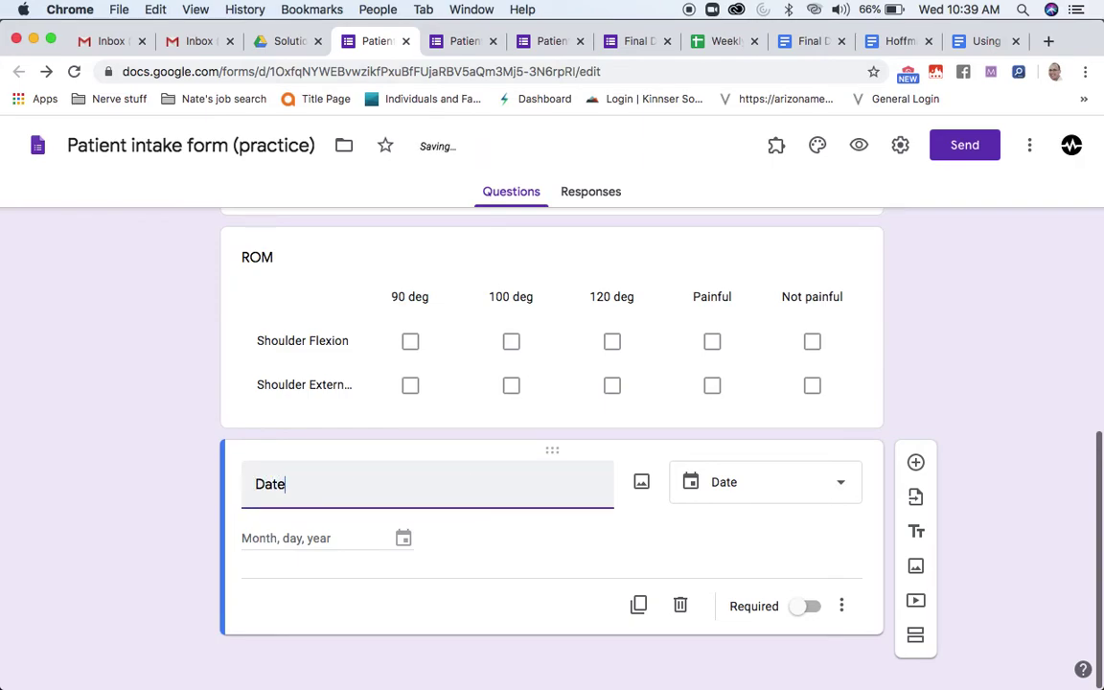
Delete the Date question from the Patient intake form
{"action": "left_click", "coordinate": [680, 605]}
{"action": "scroll", "coordinate": [614, 416], "scroll_direction": "up", "scroll_amount": 15}
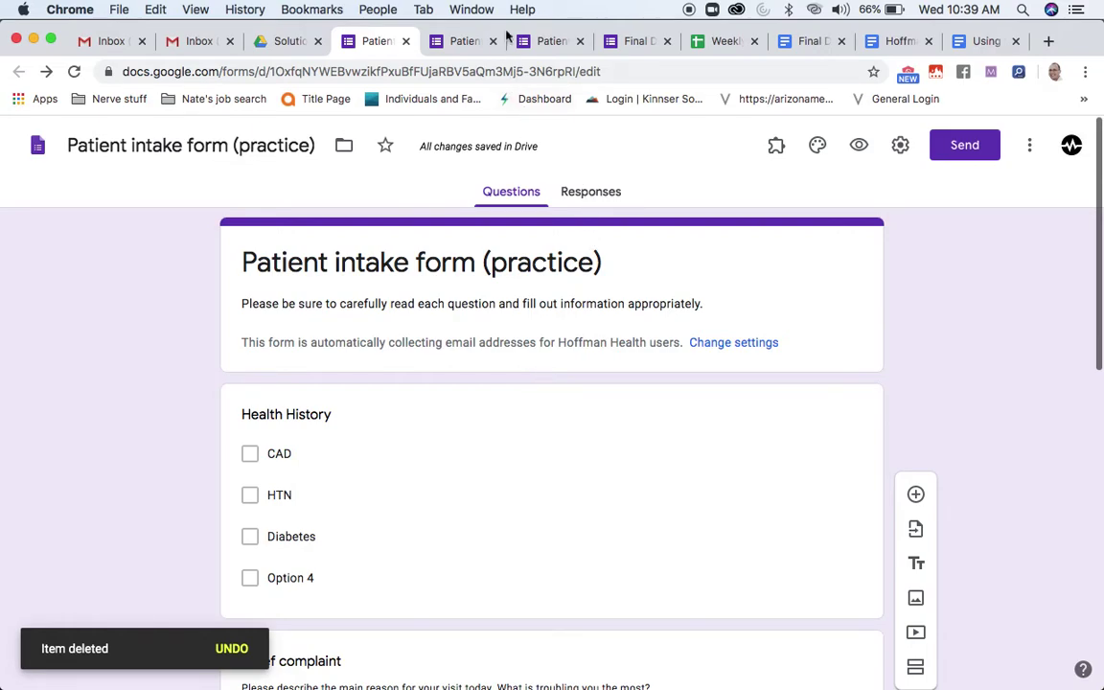
{"action": "left_click", "coordinate": [636, 44]}
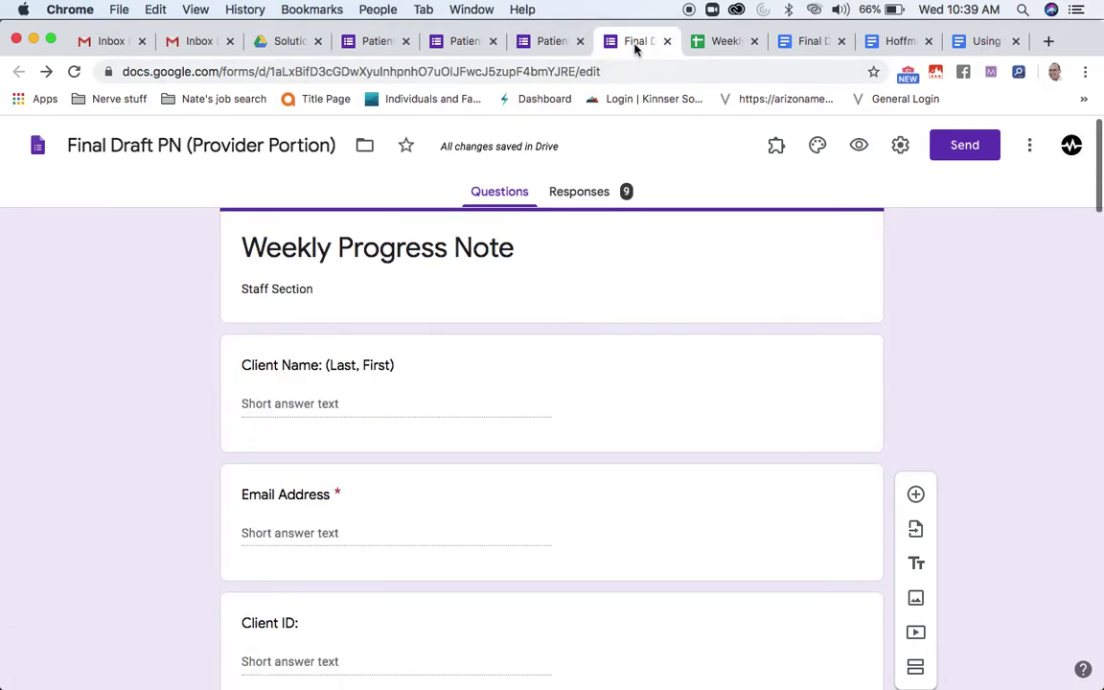
Show the Final Draft PN form's Responses summary with its 9 responses
{"action": "left_click", "coordinate": [583, 191]}
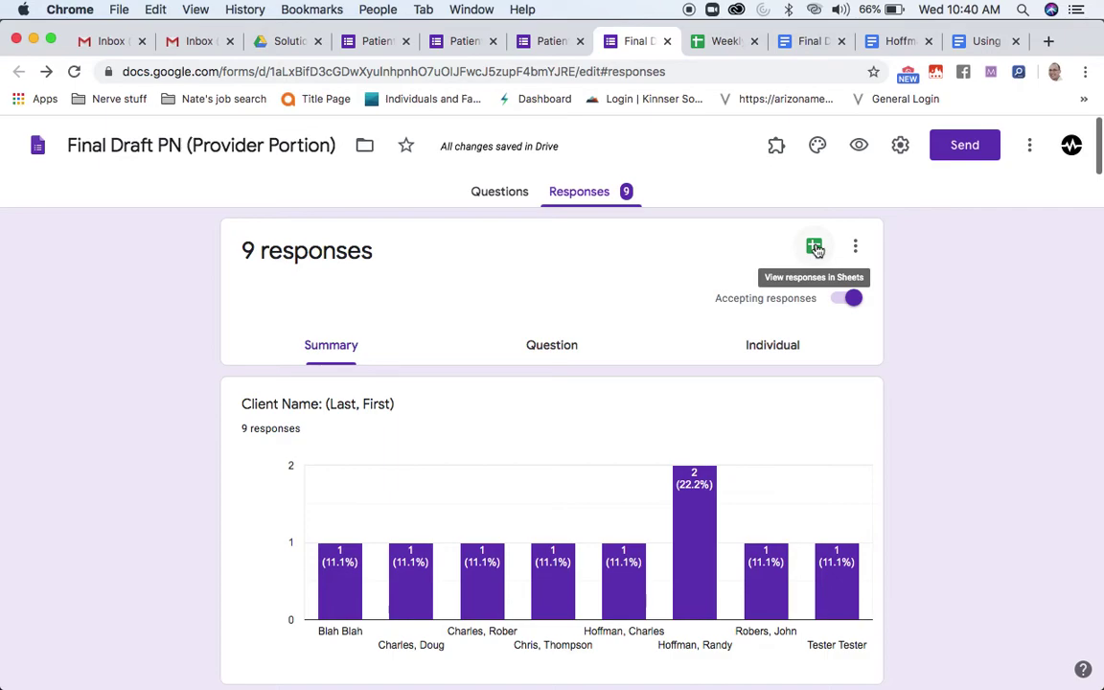
{"action": "left_click", "coordinate": [539, 43]}
{"action": "left_click", "coordinate": [448, 48]}
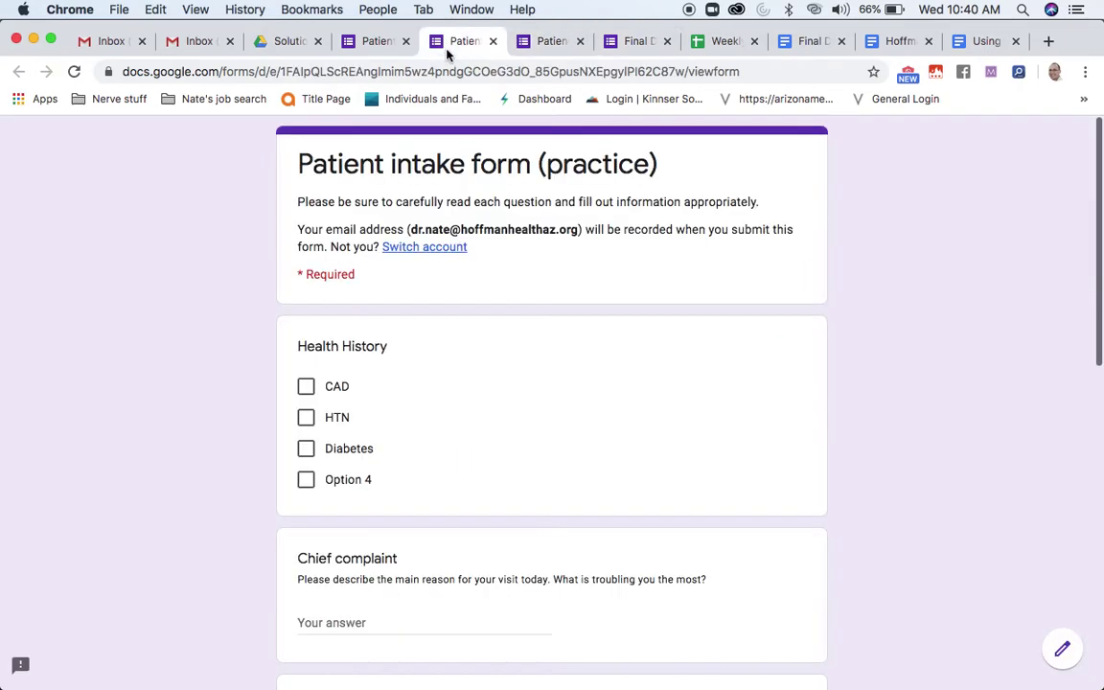
{"action": "left_click", "coordinate": [370, 48]}
{"action": "left_click", "coordinate": [587, 189]}
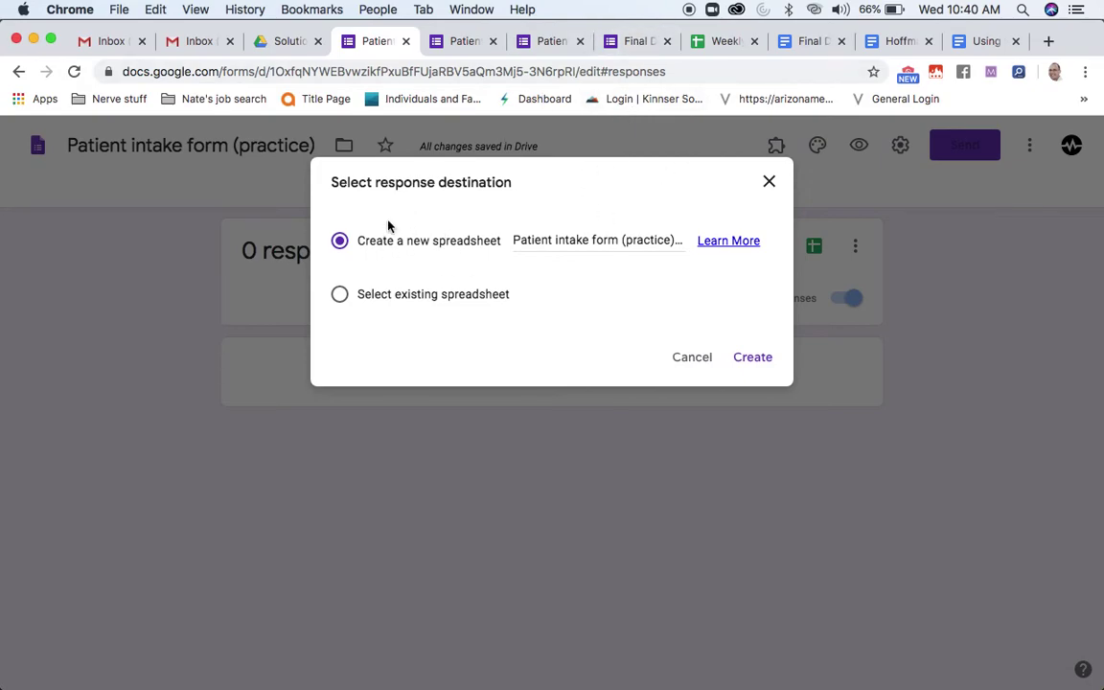
{"action": "left_click", "coordinate": [688, 357]}
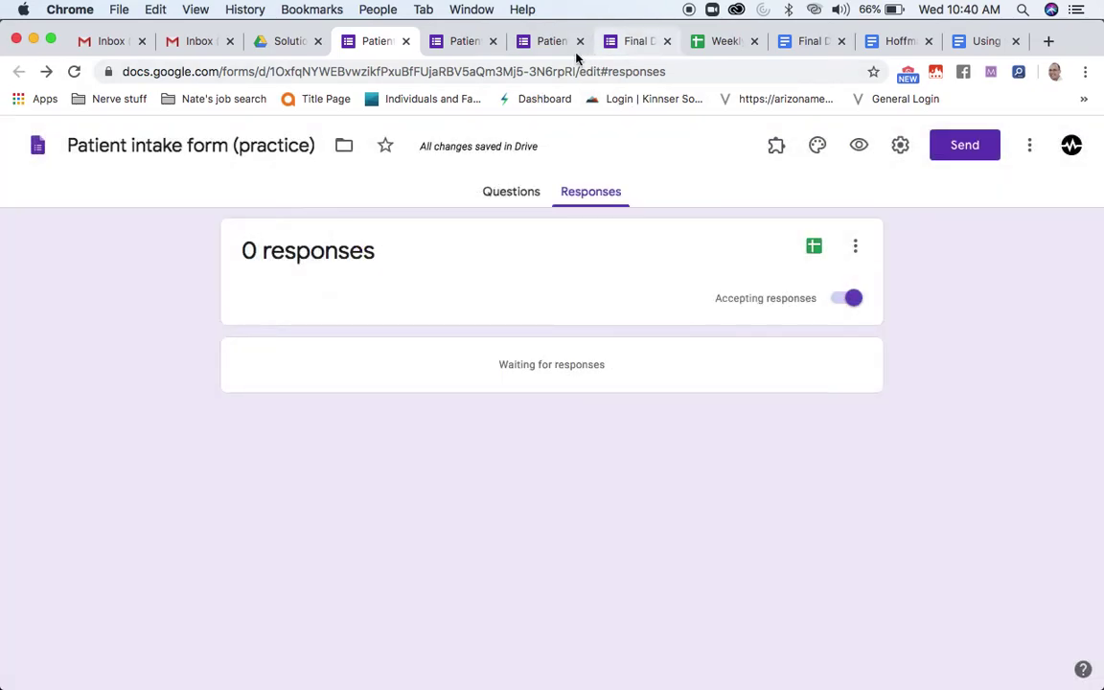
{"action": "left_click", "coordinate": [642, 42]}
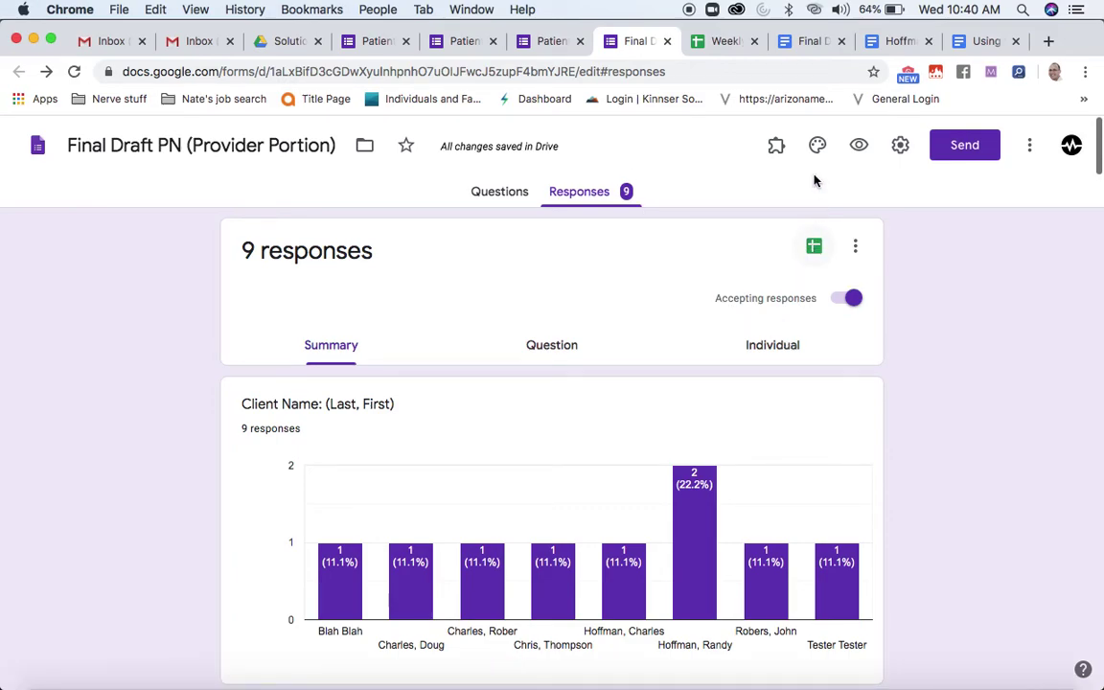
{"action": "left_click", "coordinate": [727, 43]}
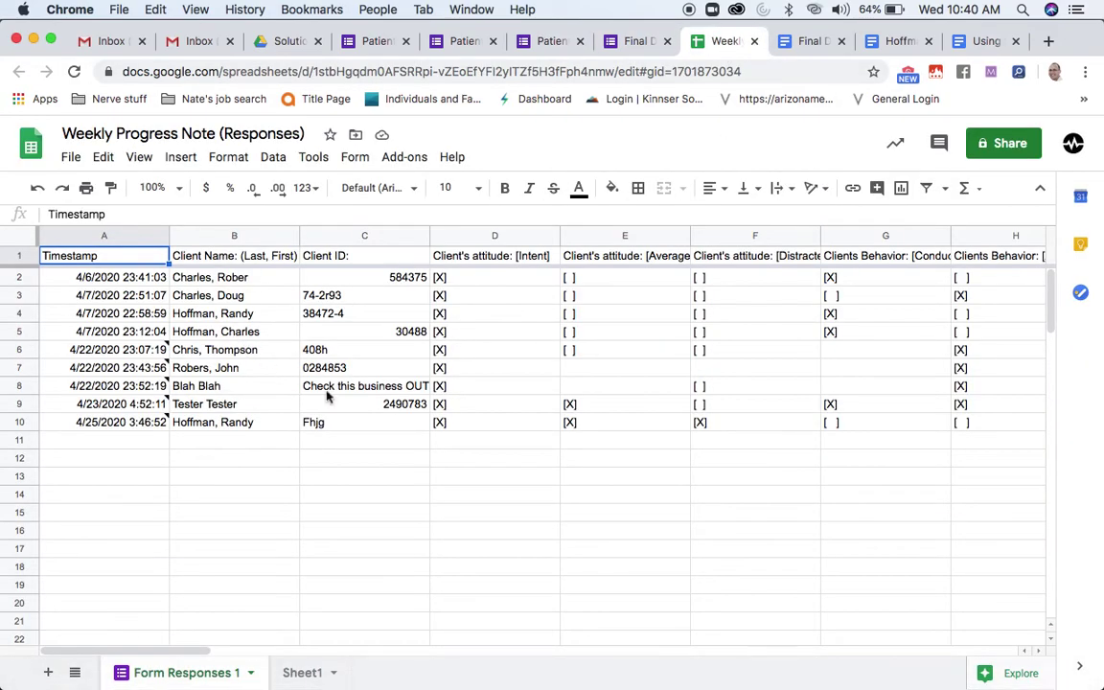
Scroll horizontally through the Weekly Progress Note (Responses) sheet's answer columns
{"action": "scroll", "coordinate": [511, 474], "scroll_direction": "right", "scroll_amount": 7}
{"action": "scroll", "coordinate": [511, 473], "scroll_direction": "left", "scroll_amount": 7}
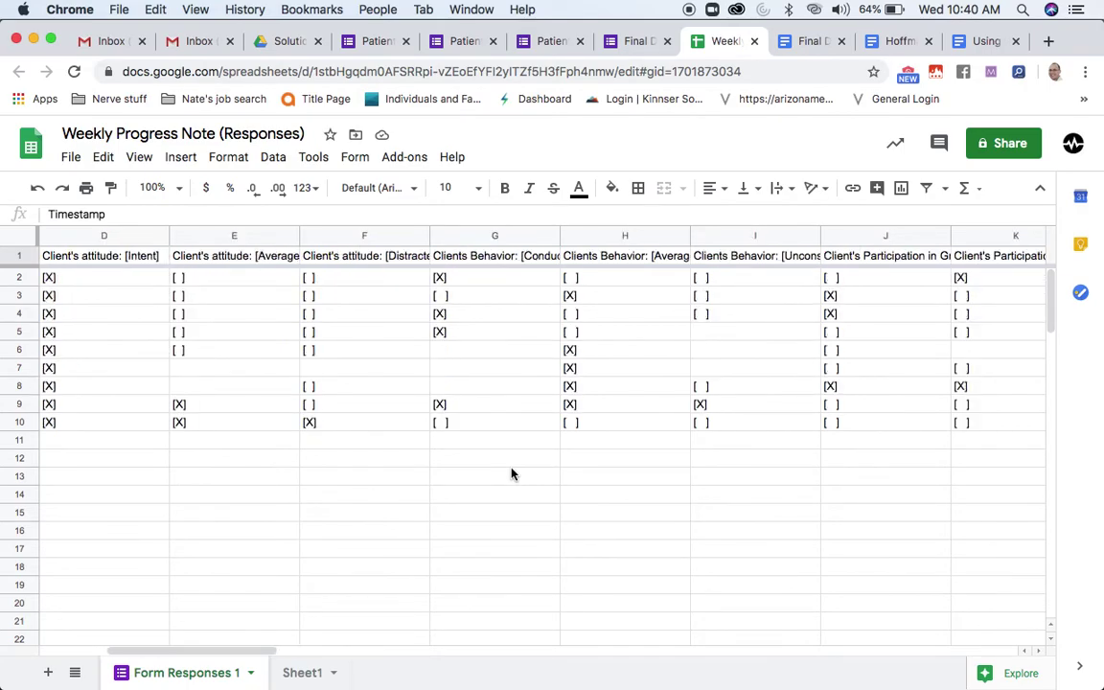
{"action": "scroll", "coordinate": [511, 474], "scroll_direction": "right", "scroll_amount": 8}
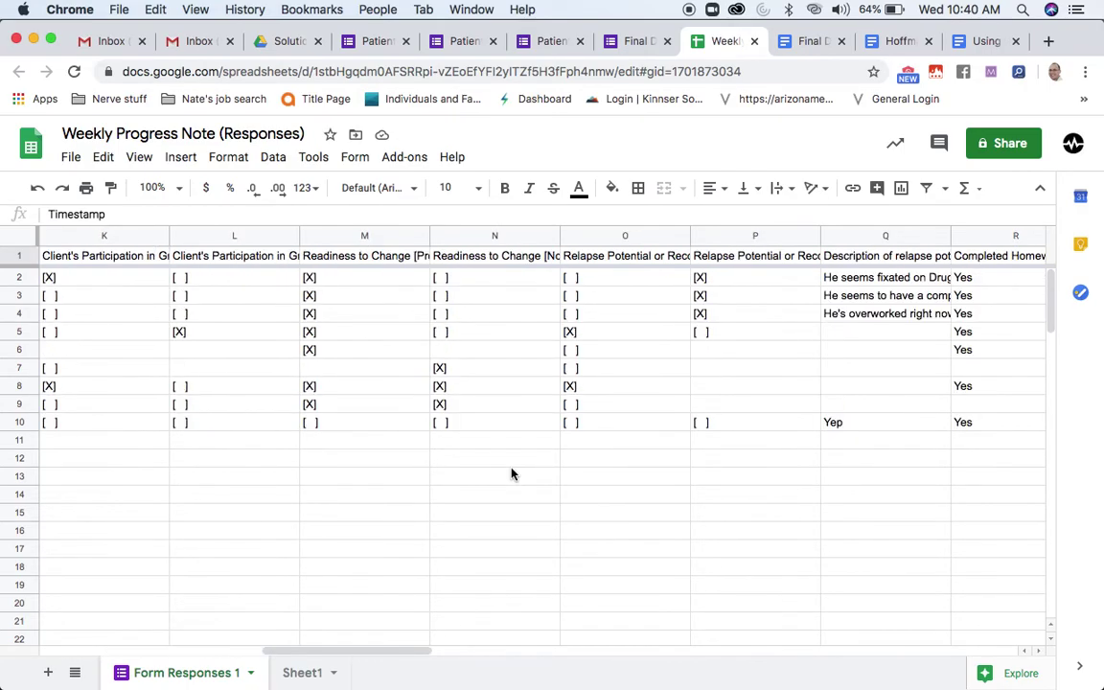
{"action": "scroll", "coordinate": [510, 473], "scroll_direction": "left", "scroll_amount": 7}
{"action": "scroll", "coordinate": [511, 474], "scroll_direction": "left", "scroll_amount": 2}
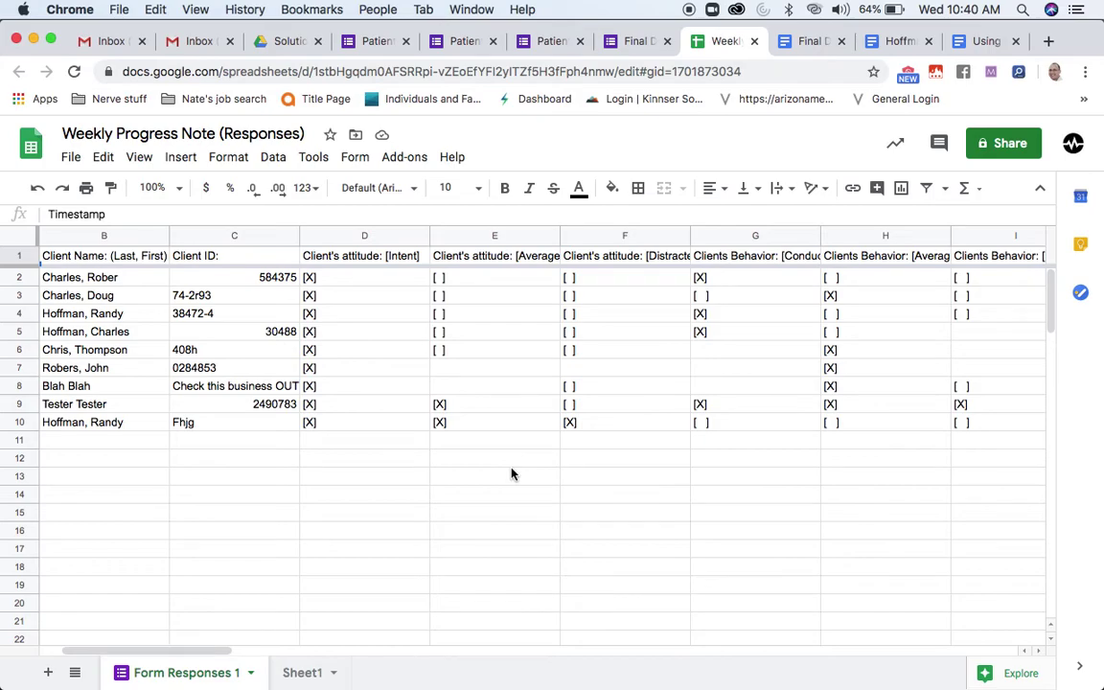
{"action": "scroll", "coordinate": [511, 473], "scroll_direction": "right", "scroll_amount": 7}
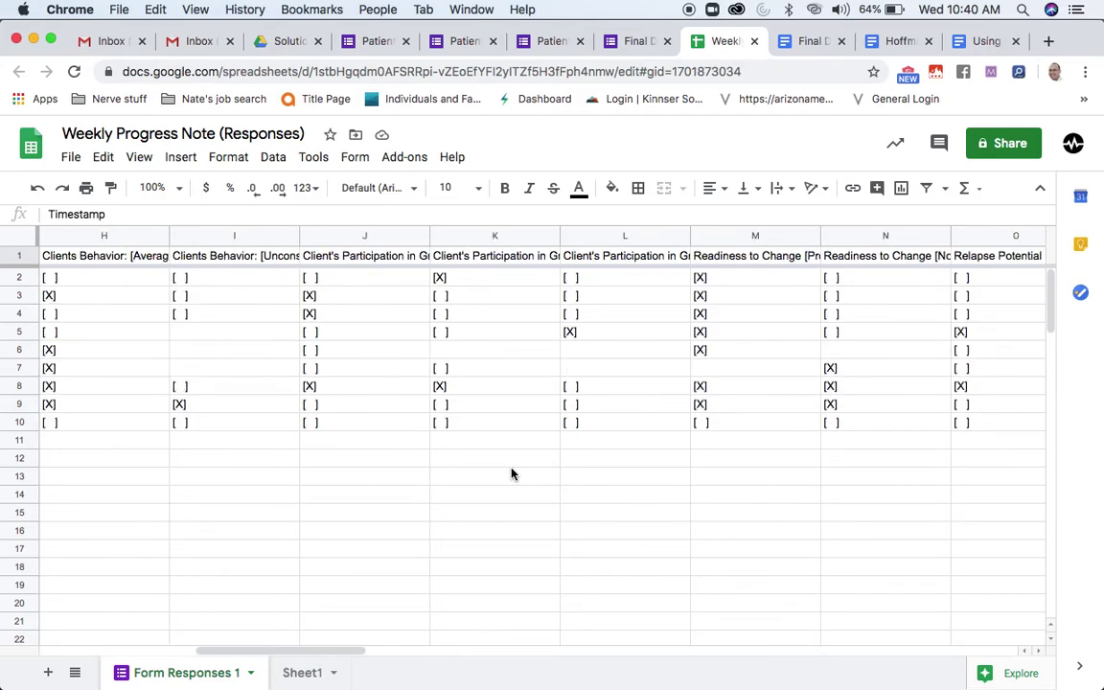
{"action": "scroll", "coordinate": [510, 473], "scroll_direction": "left", "scroll_amount": 7}
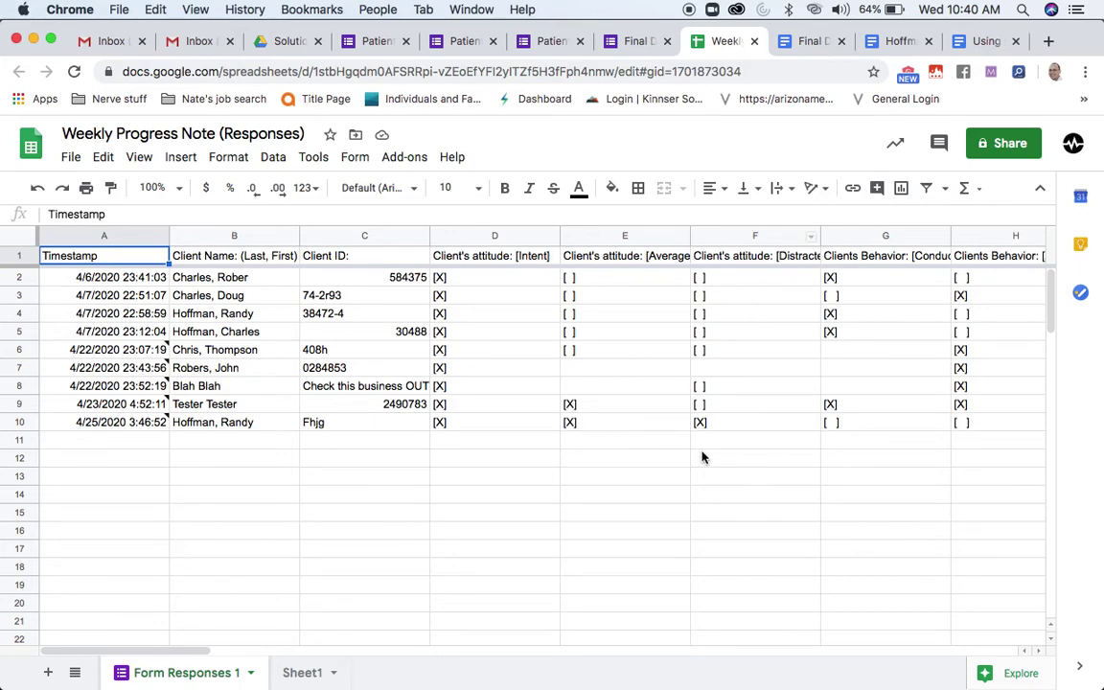
{"action": "left_click", "coordinate": [806, 42]}
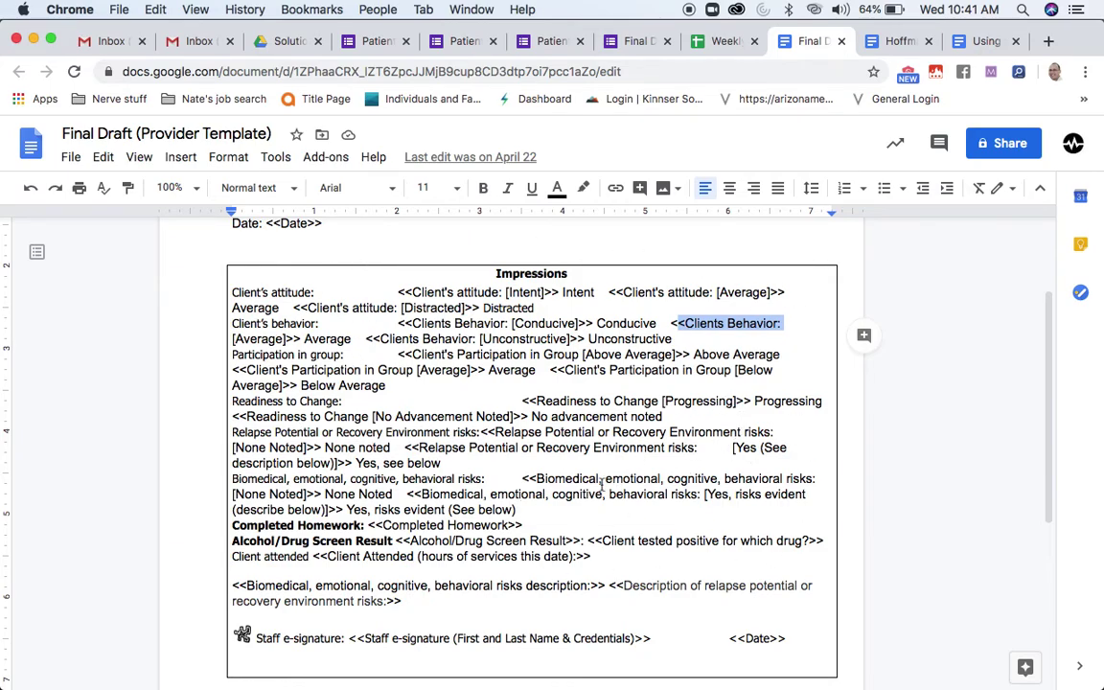
Scroll through the provider template and select the <<Client's attitude: [Average]>> merge field
{"action": "scroll", "coordinate": [601, 486], "scroll_direction": "down", "scroll_amount": 2}
{"action": "scroll", "coordinate": [527, 384], "scroll_direction": "up", "scroll_amount": 2}
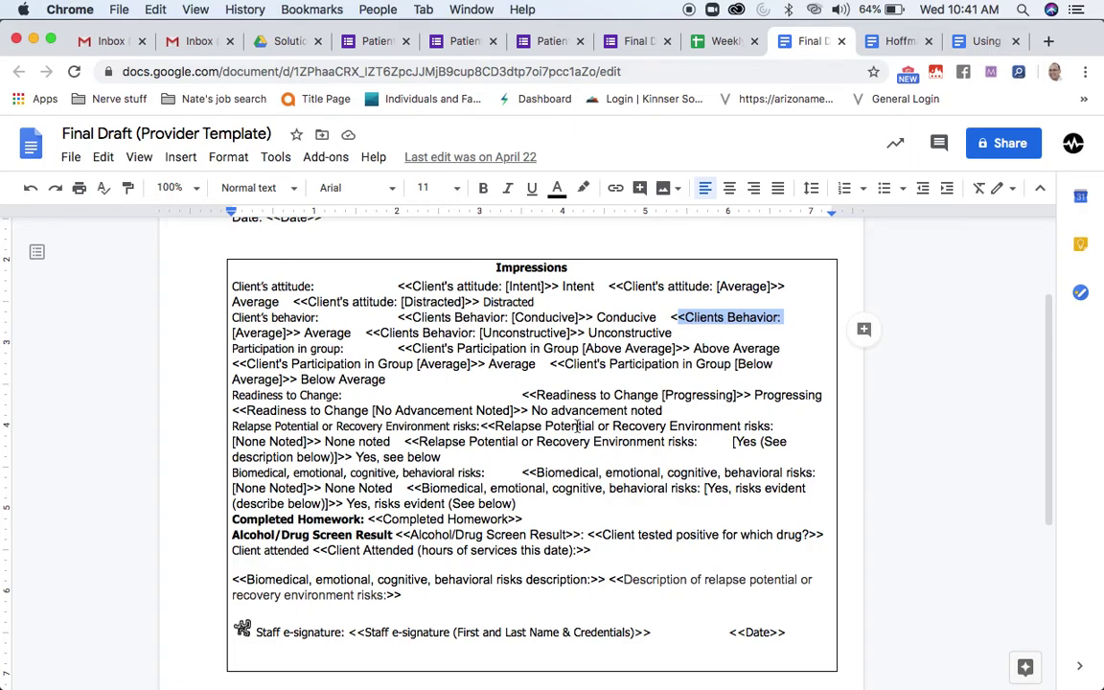
{"action": "scroll", "coordinate": [576, 427], "scroll_direction": "down", "scroll_amount": 2}
{"action": "scroll", "coordinate": [574, 422], "scroll_direction": "up", "scroll_amount": 3}
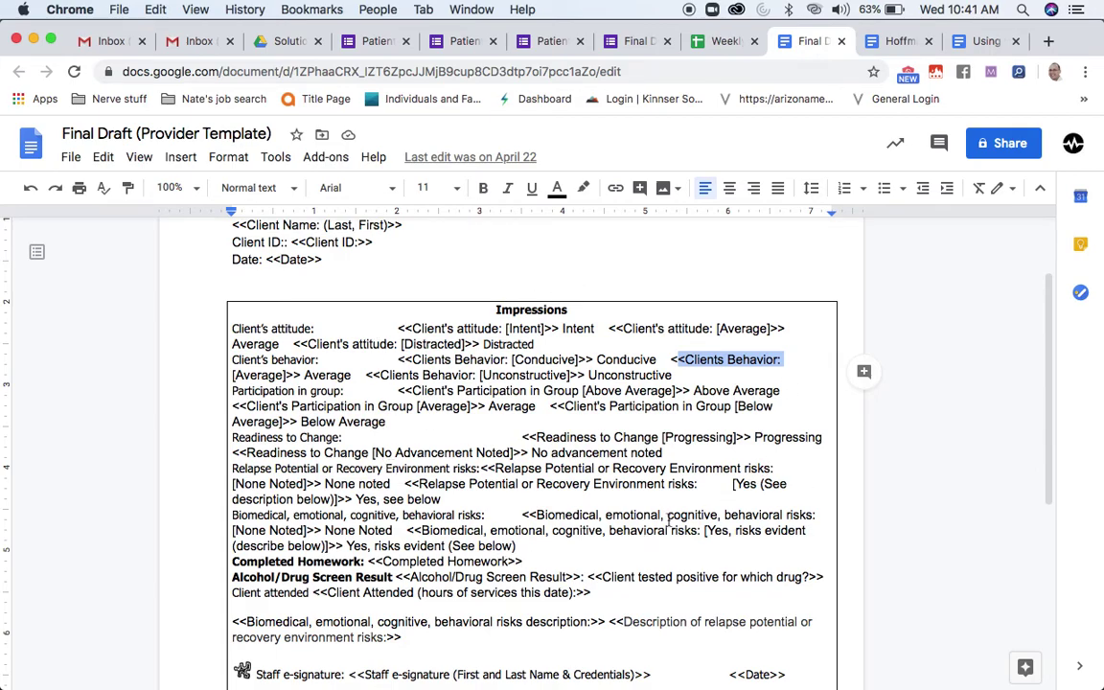
{"action": "scroll", "coordinate": [409, 592], "scroll_direction": "down", "scroll_amount": 2}
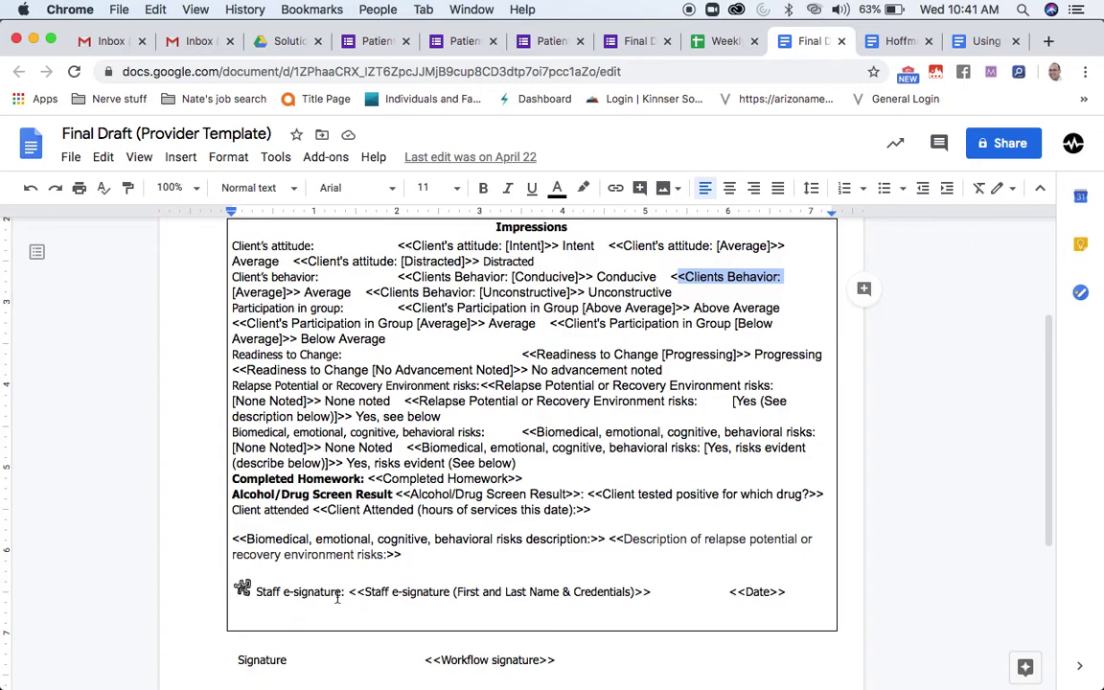
{"action": "scroll", "coordinate": [337, 598], "scroll_direction": "up", "scroll_amount": 5}
{"action": "scroll", "coordinate": [530, 485], "scroll_direction": "down", "scroll_amount": 2}
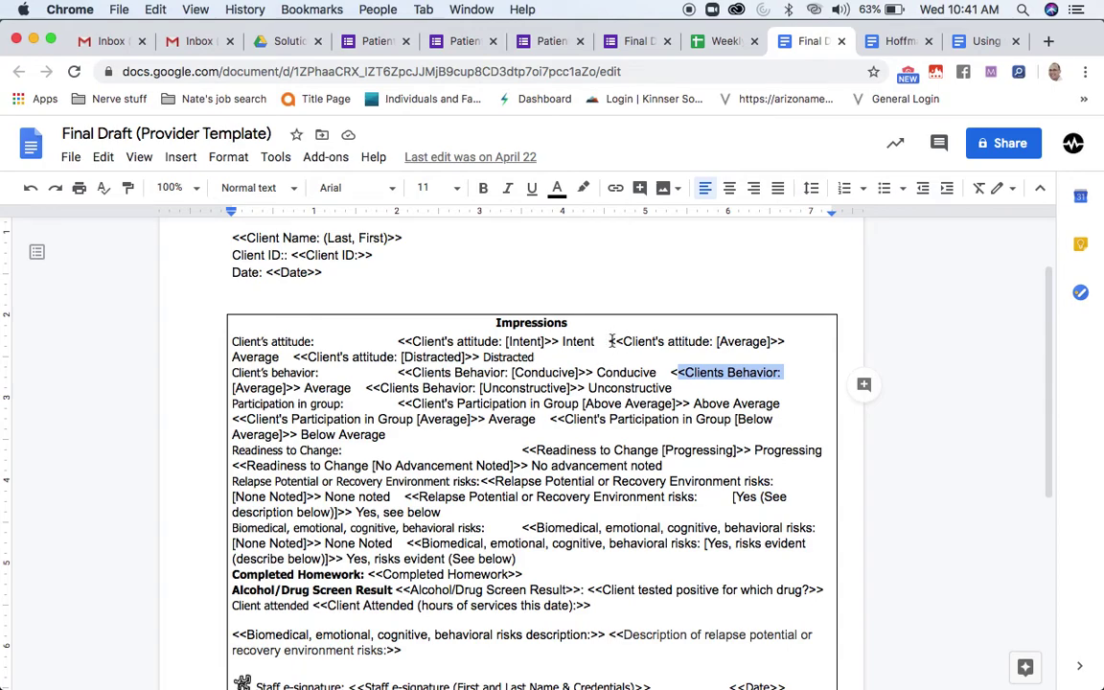
{"action": "left_click_drag", "start_coordinate": [611, 341], "coordinate": [785, 354]}
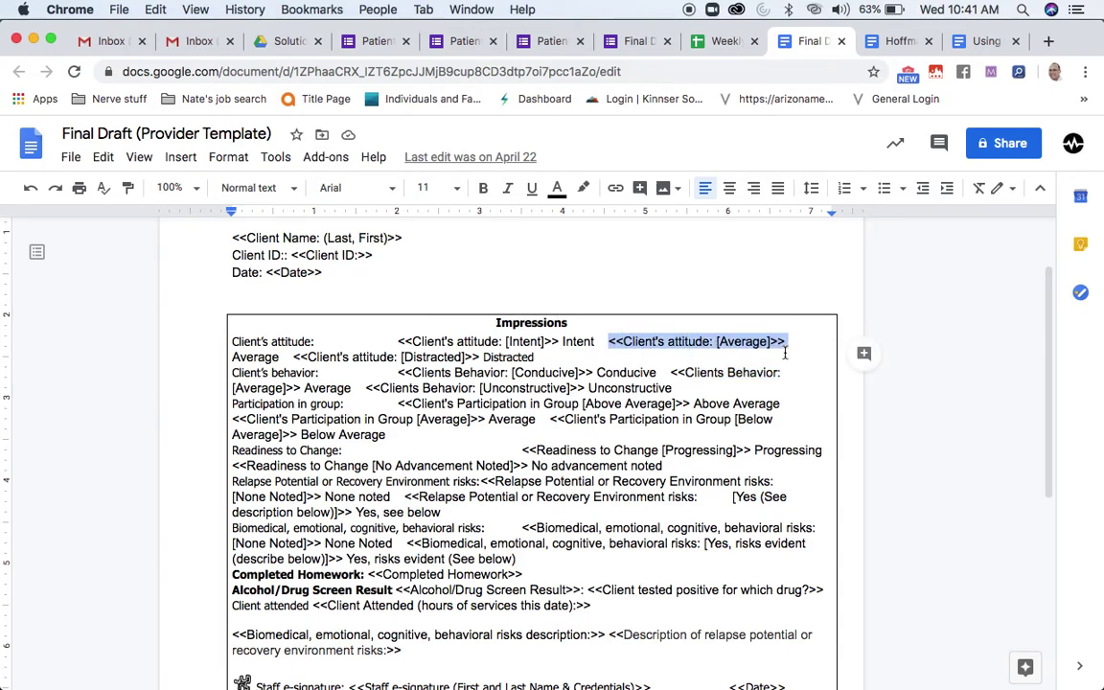
Close the Patient intake form (practice) preview, confirming Leave
{"action": "left_click", "coordinate": [636, 41]}
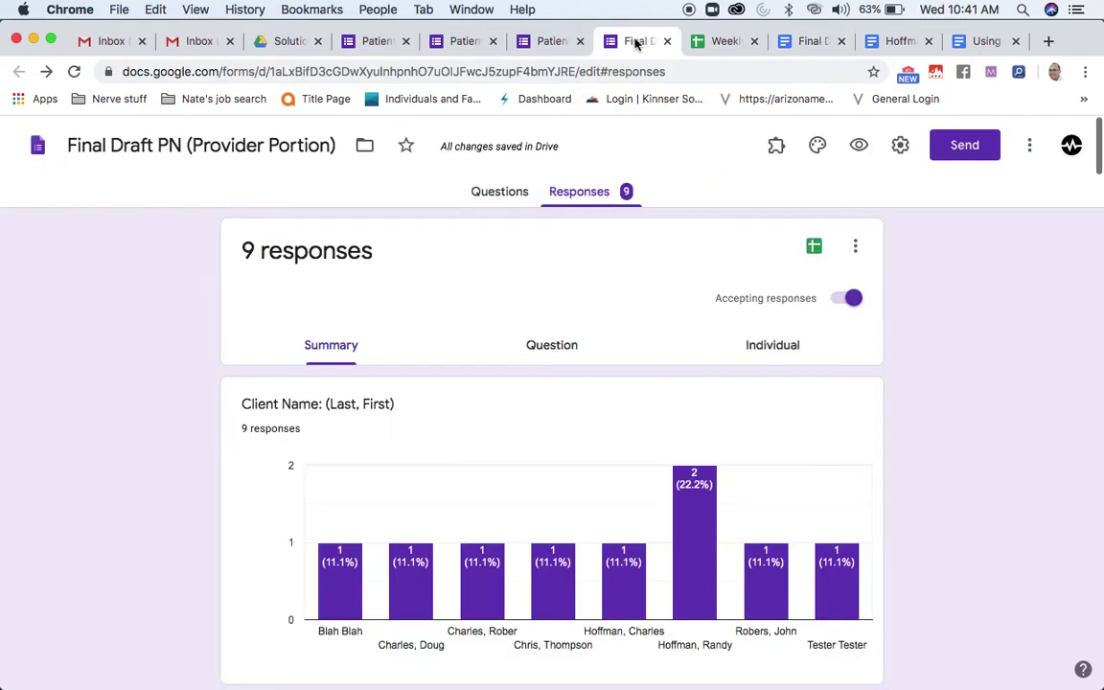
{"action": "left_click", "coordinate": [551, 42]}
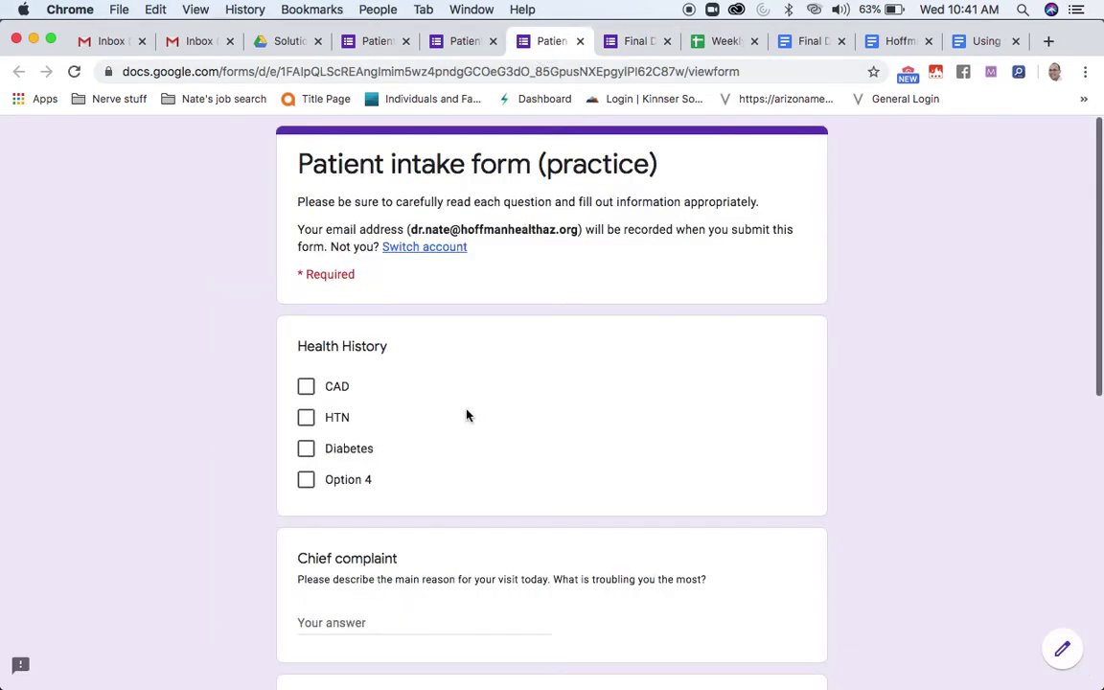
{"action": "left_click", "coordinate": [580, 41]}
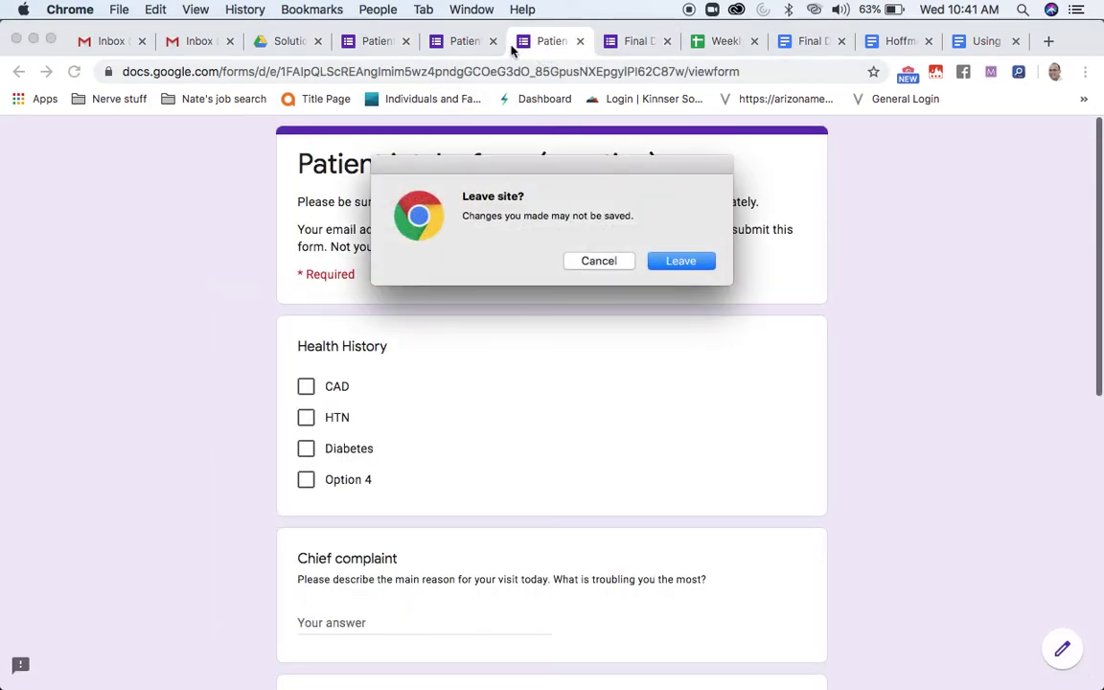
{"action": "left_click", "coordinate": [675, 259]}
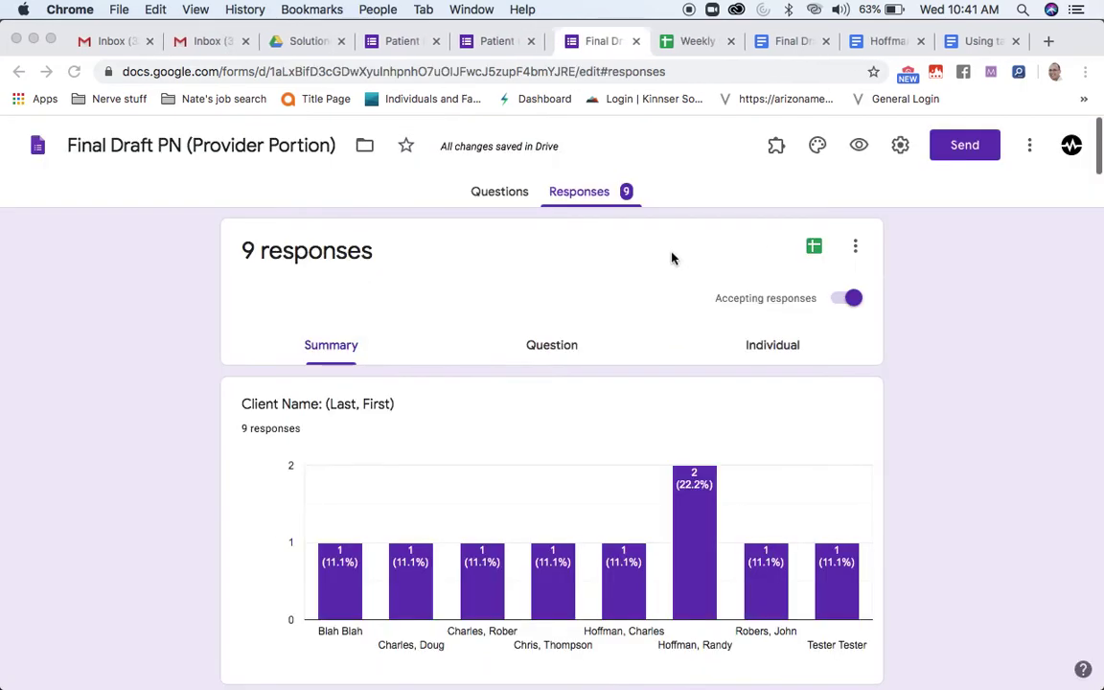
Review the Final Draft PN form's responses and its Weekly Progress Note questions
{"action": "left_click", "coordinate": [505, 49]}
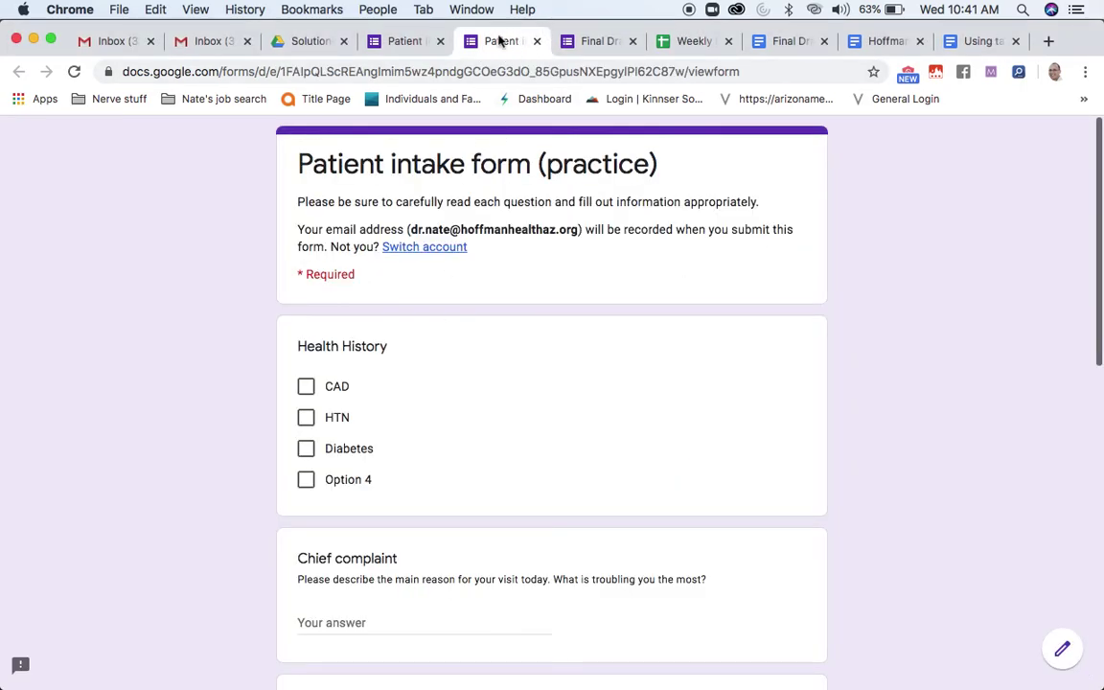
{"action": "left_click", "coordinate": [404, 41]}
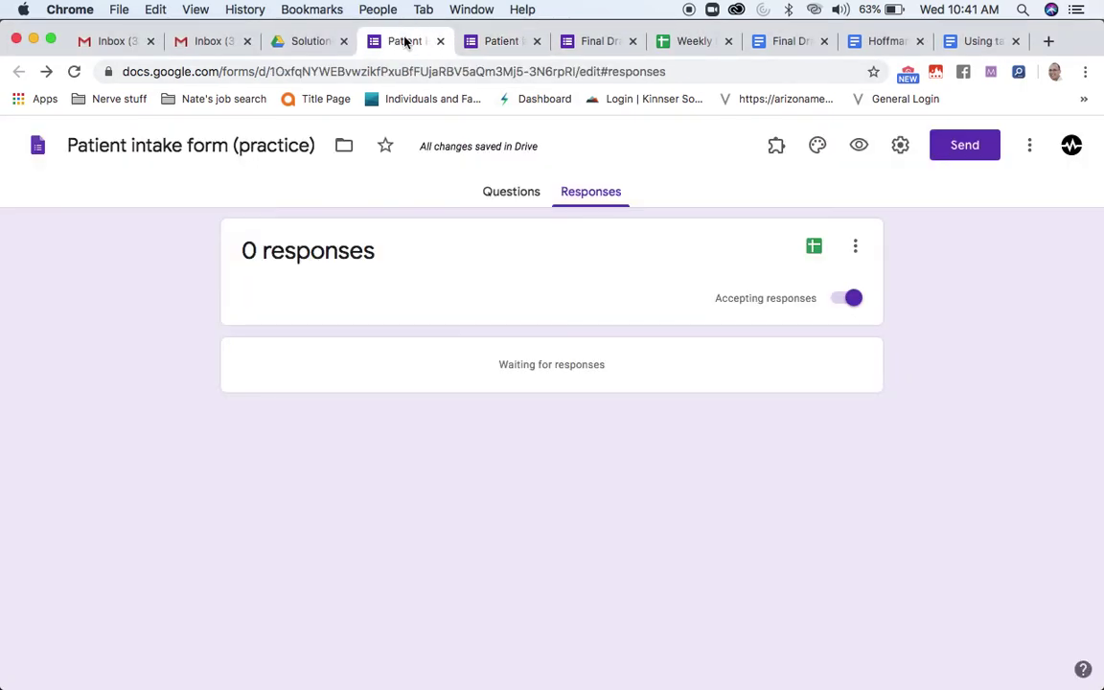
{"action": "left_click", "coordinate": [600, 42]}
{"action": "left_click", "coordinate": [503, 192]}
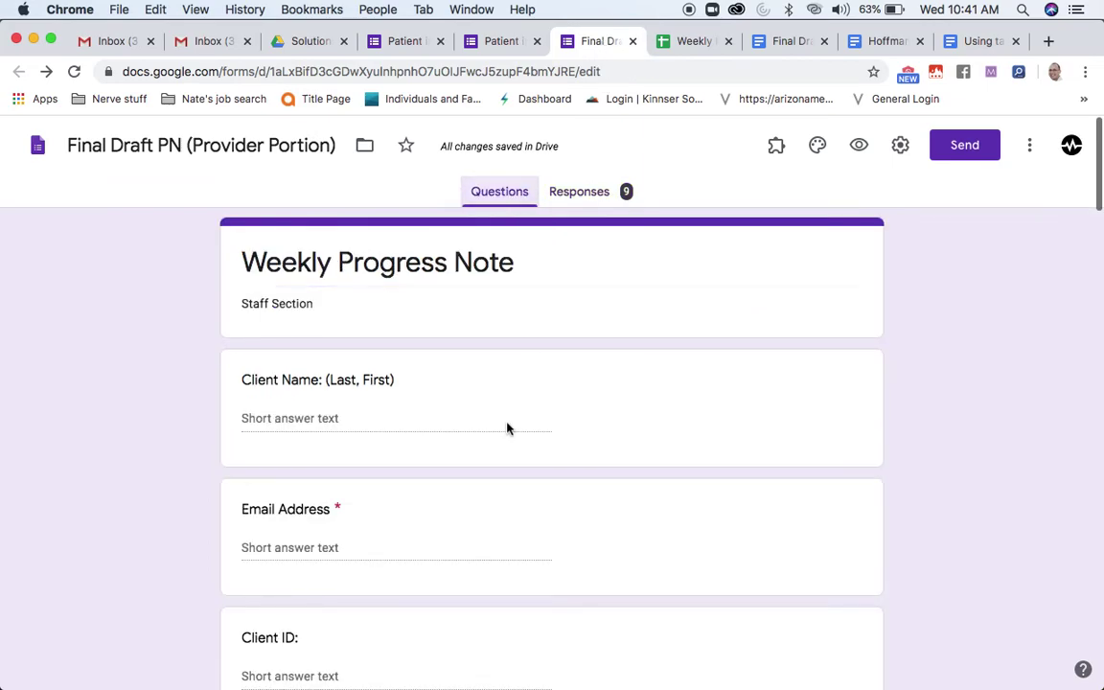
{"action": "scroll", "coordinate": [491, 455], "scroll_direction": "down", "scroll_amount": 6}
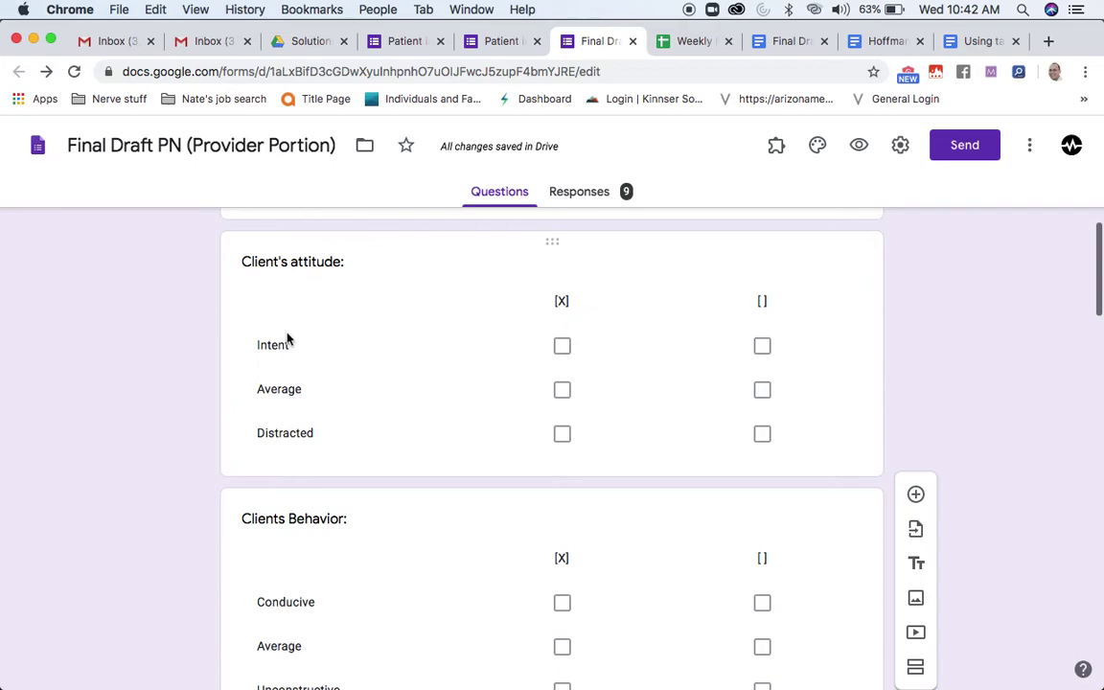
{"action": "left_click", "coordinate": [774, 43]}
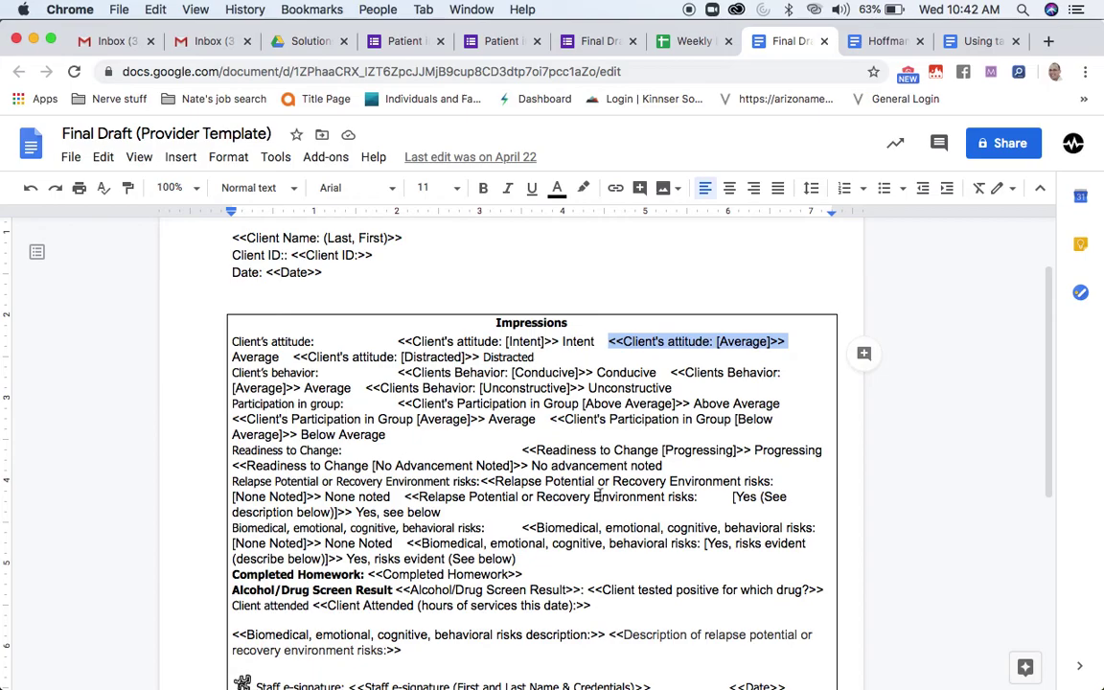
Compare the template with the merged 04/07/2020 Provider Assessment's filled Impressions table
{"action": "scroll", "coordinate": [599, 496], "scroll_direction": "down", "scroll_amount": 1}
{"action": "scroll", "coordinate": [599, 496], "scroll_direction": "up", "scroll_amount": 3}
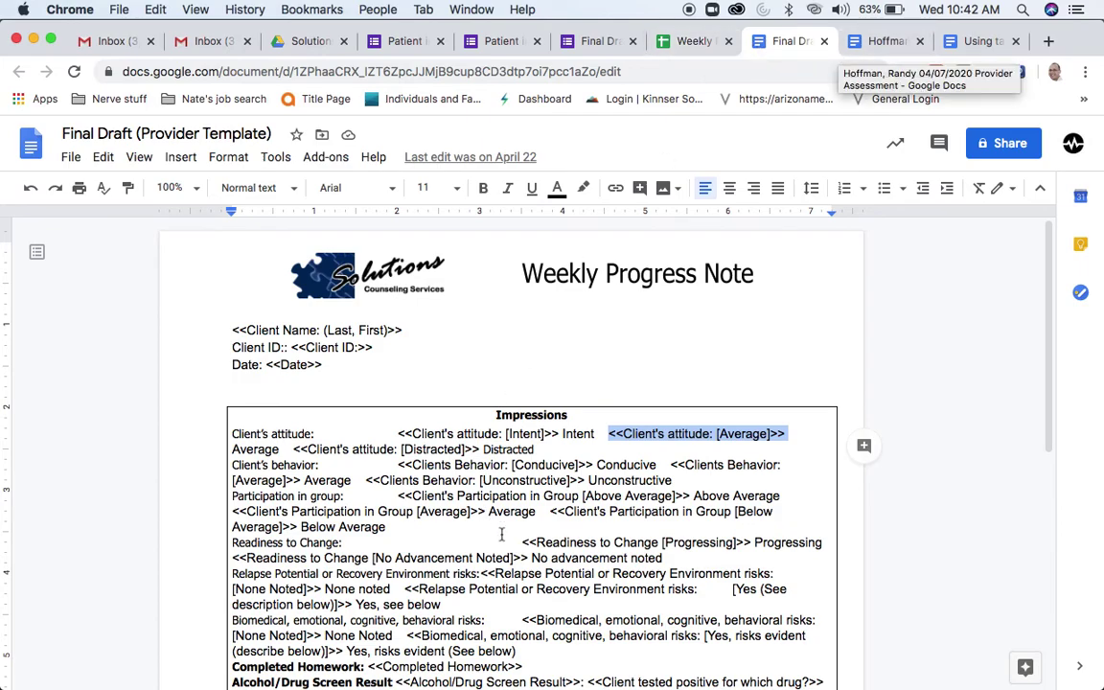
{"action": "scroll", "coordinate": [504, 522], "scroll_direction": "down", "scroll_amount": 2}
{"action": "scroll", "coordinate": [505, 523], "scroll_direction": "up", "scroll_amount": 2}
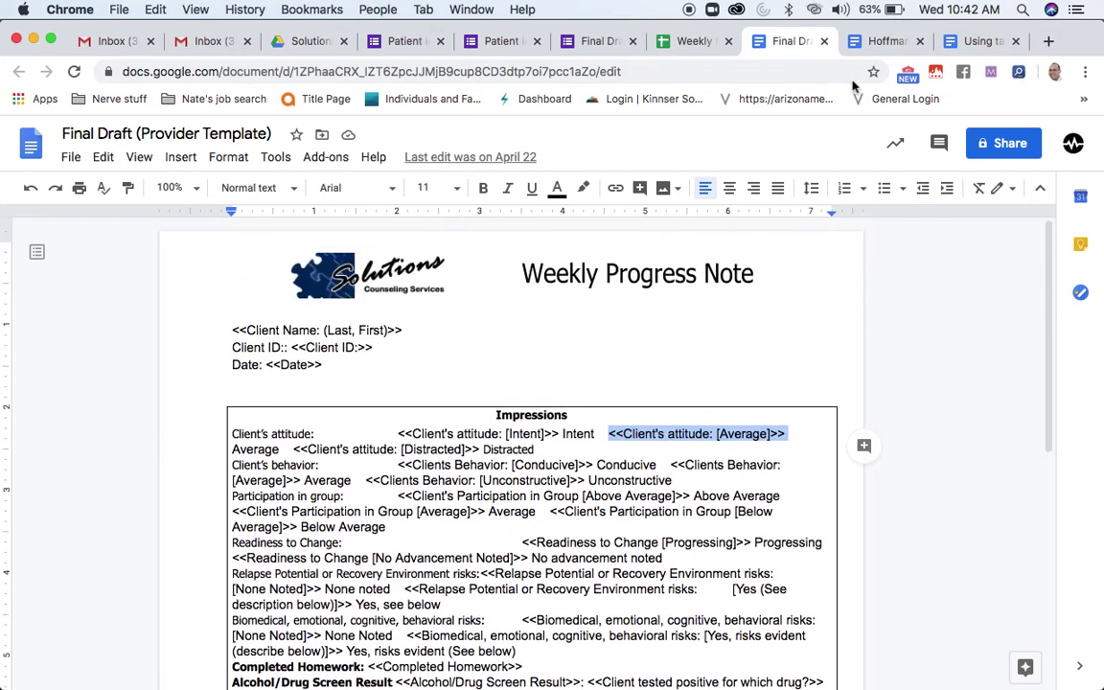
{"action": "left_click", "coordinate": [887, 41]}
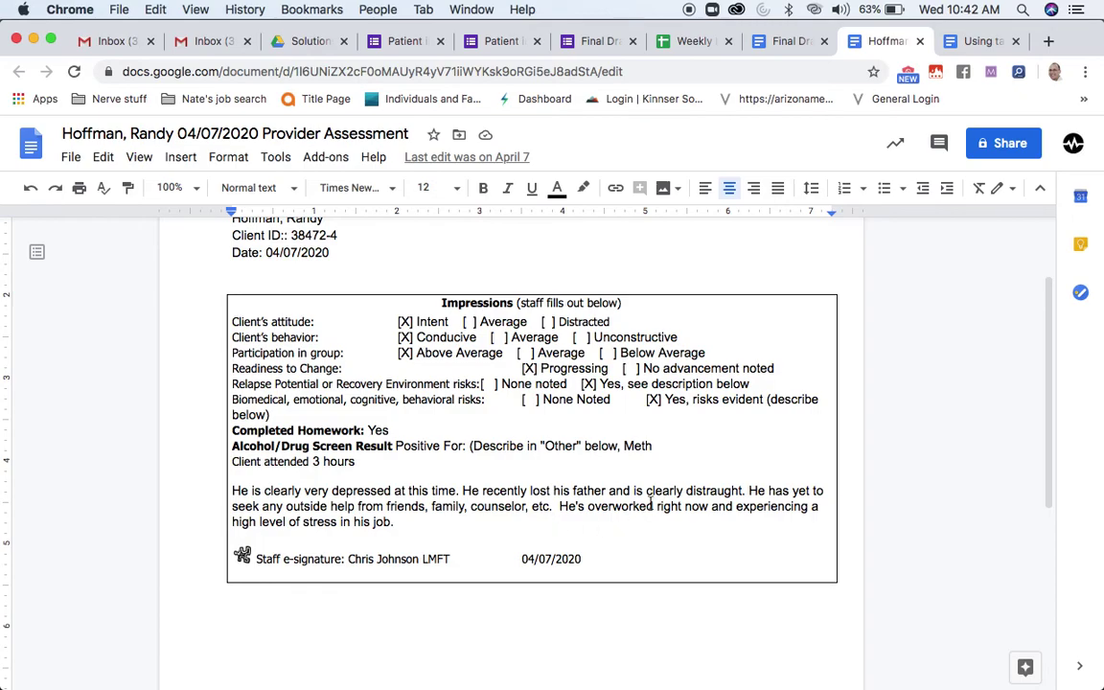
{"action": "scroll", "coordinate": [629, 471], "scroll_direction": "up", "scroll_amount": 1}
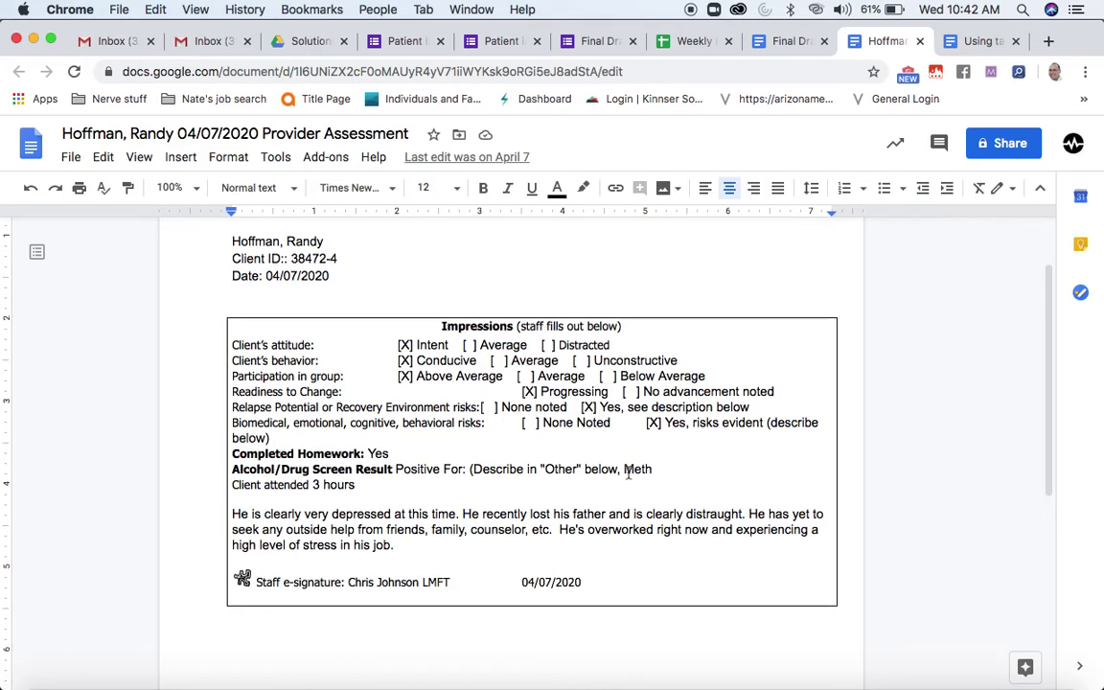
{"action": "scroll", "coordinate": [629, 471], "scroll_direction": "up", "scroll_amount": 1}
{"action": "scroll", "coordinate": [629, 471], "scroll_direction": "down", "scroll_amount": 1}
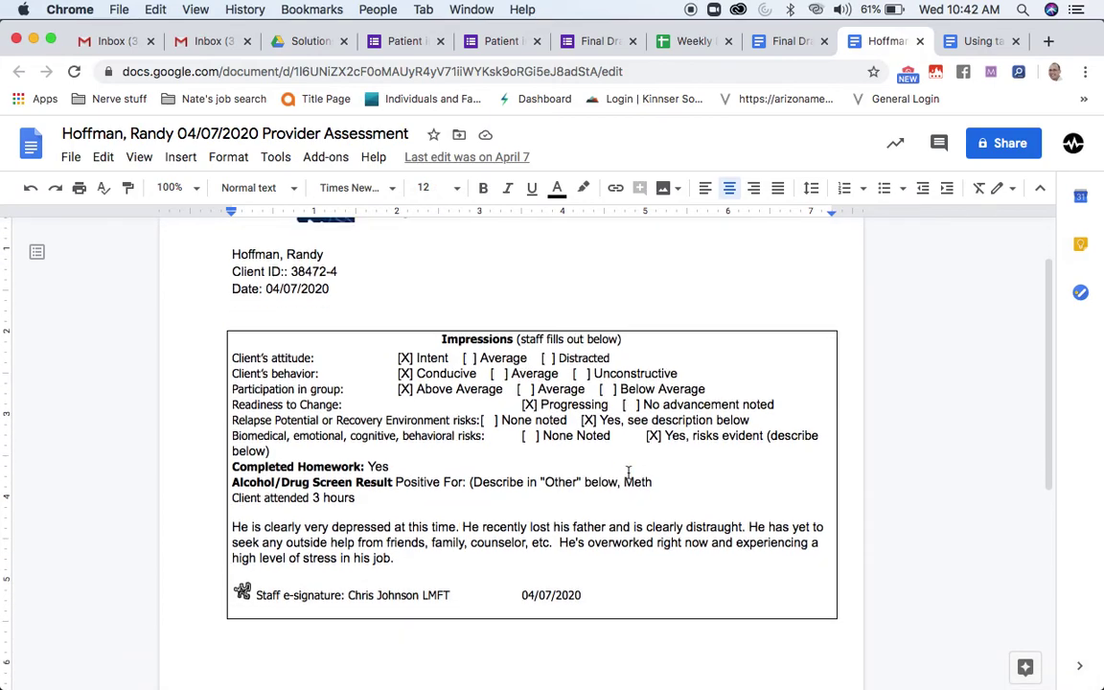
{"action": "scroll", "coordinate": [629, 470], "scroll_direction": "down", "scroll_amount": 1}
{"action": "scroll", "coordinate": [629, 471], "scroll_direction": "up", "scroll_amount": 3}
{"action": "scroll", "coordinate": [493, 278], "scroll_direction": "down", "scroll_amount": 1}
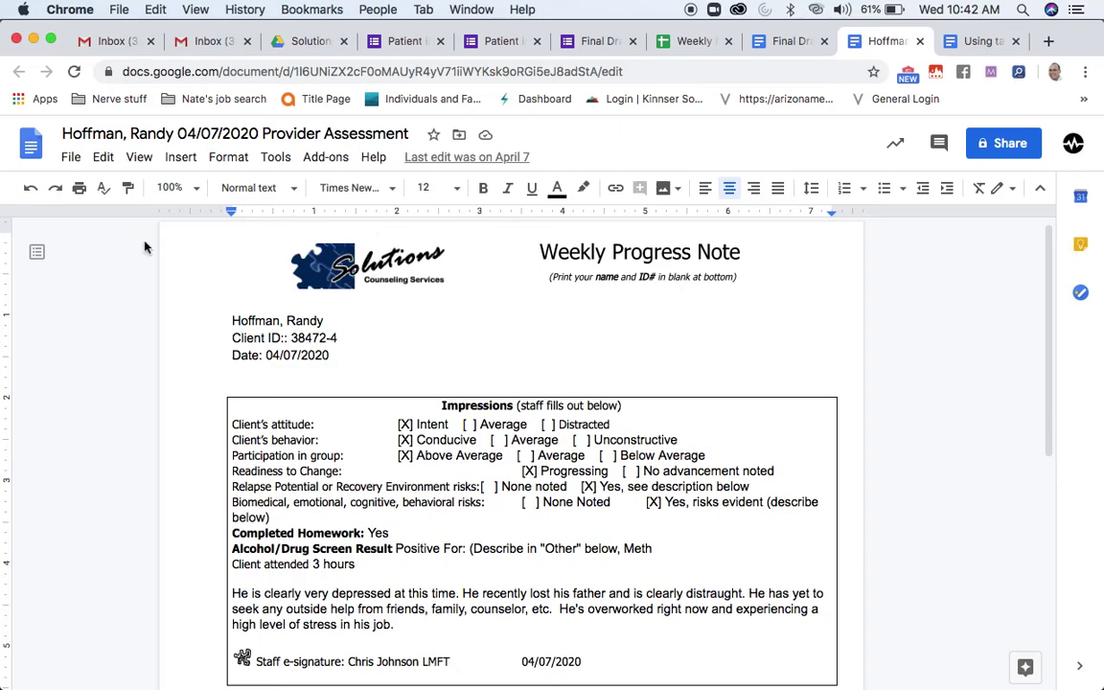
{"action": "left_click", "coordinate": [70, 161]}
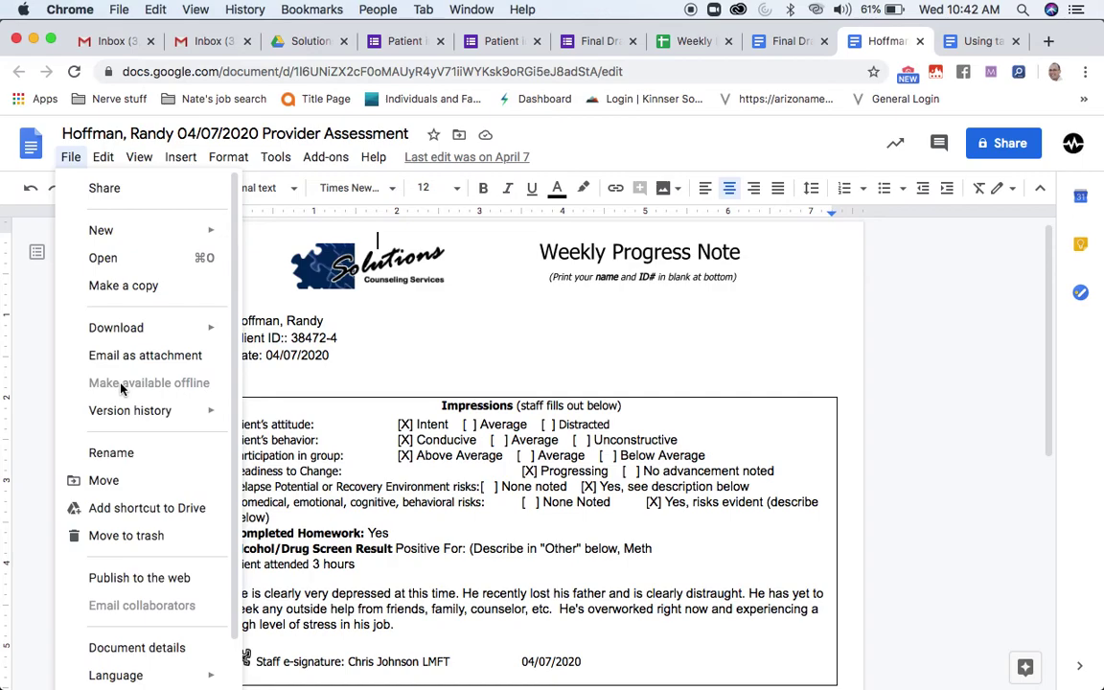
{"action": "scroll", "coordinate": [140, 566], "scroll_direction": "down", "scroll_amount": 2}
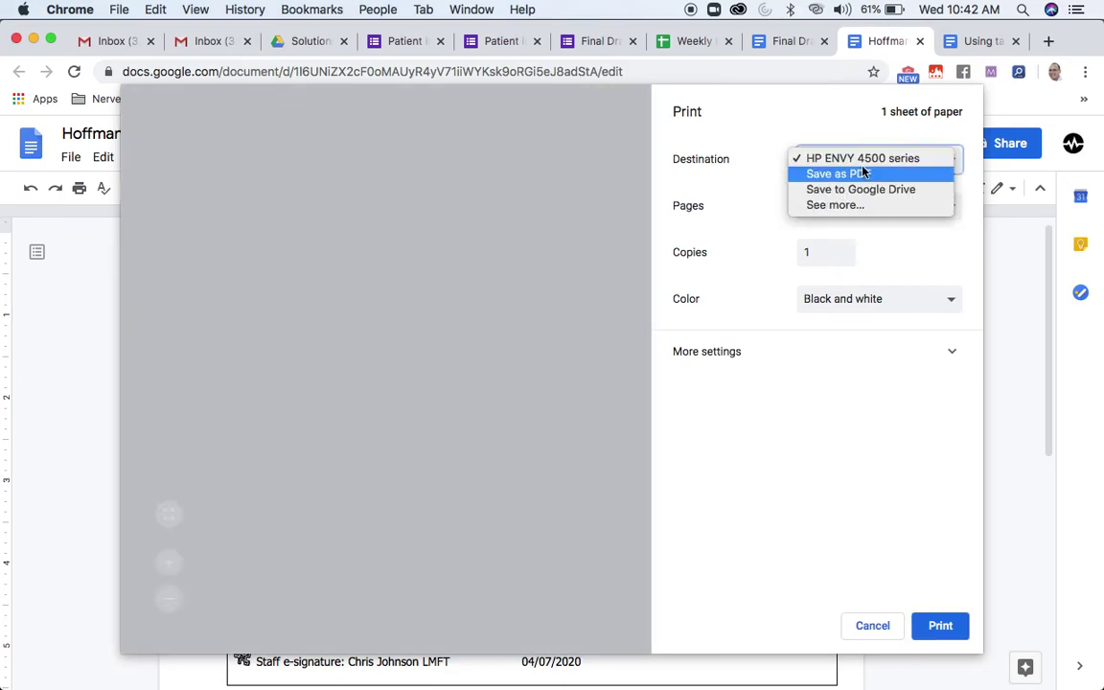
{"action": "left_click", "coordinate": [751, 128]}
{"action": "left_click", "coordinate": [861, 169]}
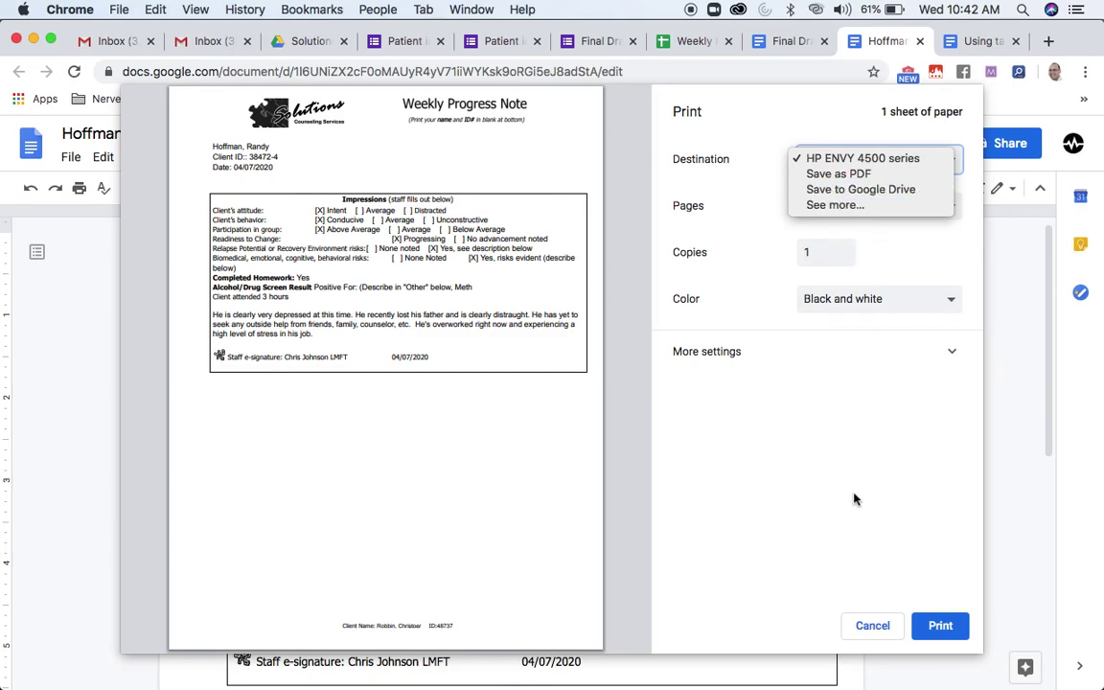
{"action": "left_click", "coordinate": [875, 633]}
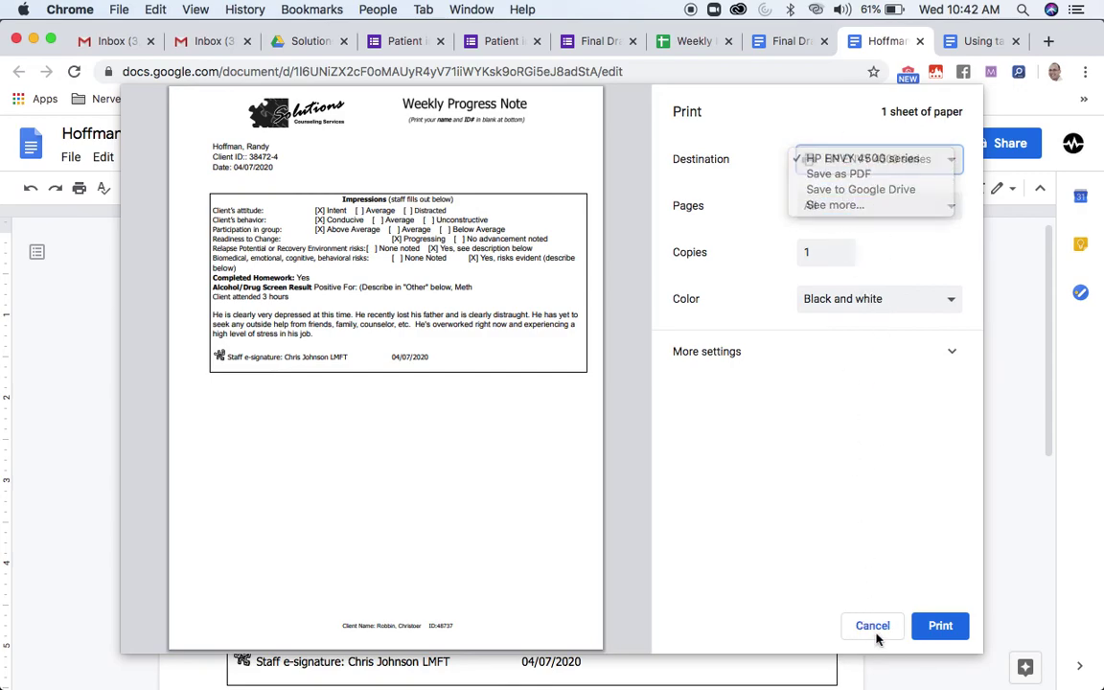
Scroll through the Final Draft PN Weekly Progress Note Staff Section questions back to the top
{"action": "left_click", "coordinate": [595, 44]}
{"action": "scroll", "coordinate": [586, 455], "scroll_direction": "down", "scroll_amount": 5}
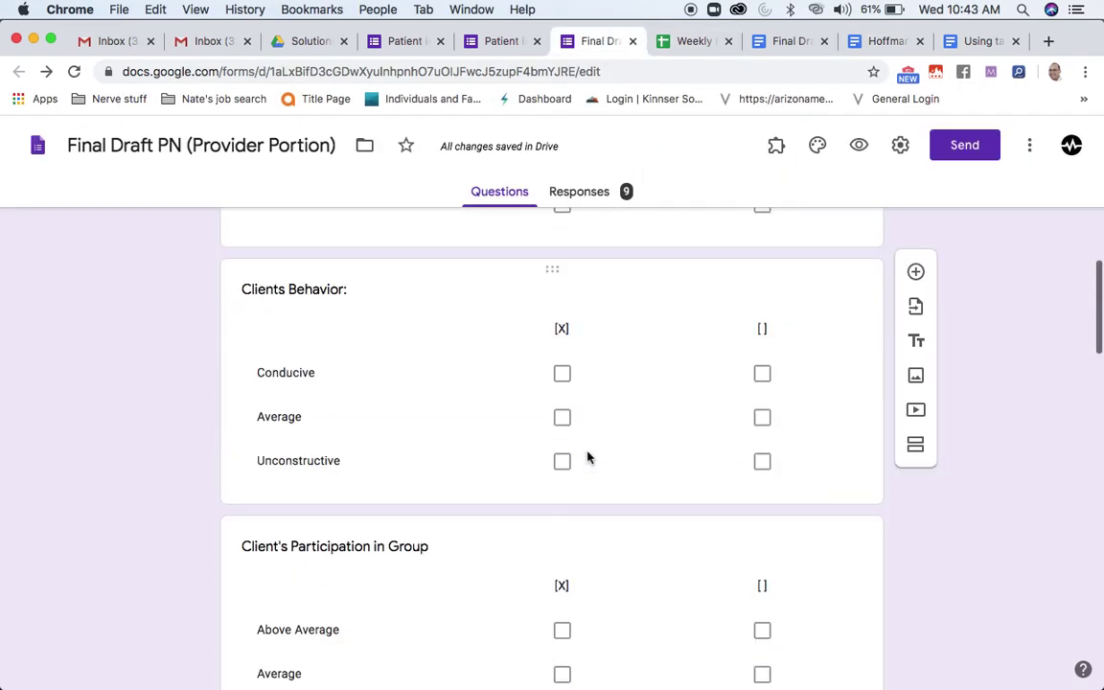
{"action": "scroll", "coordinate": [587, 453], "scroll_direction": "up", "scroll_amount": 10}
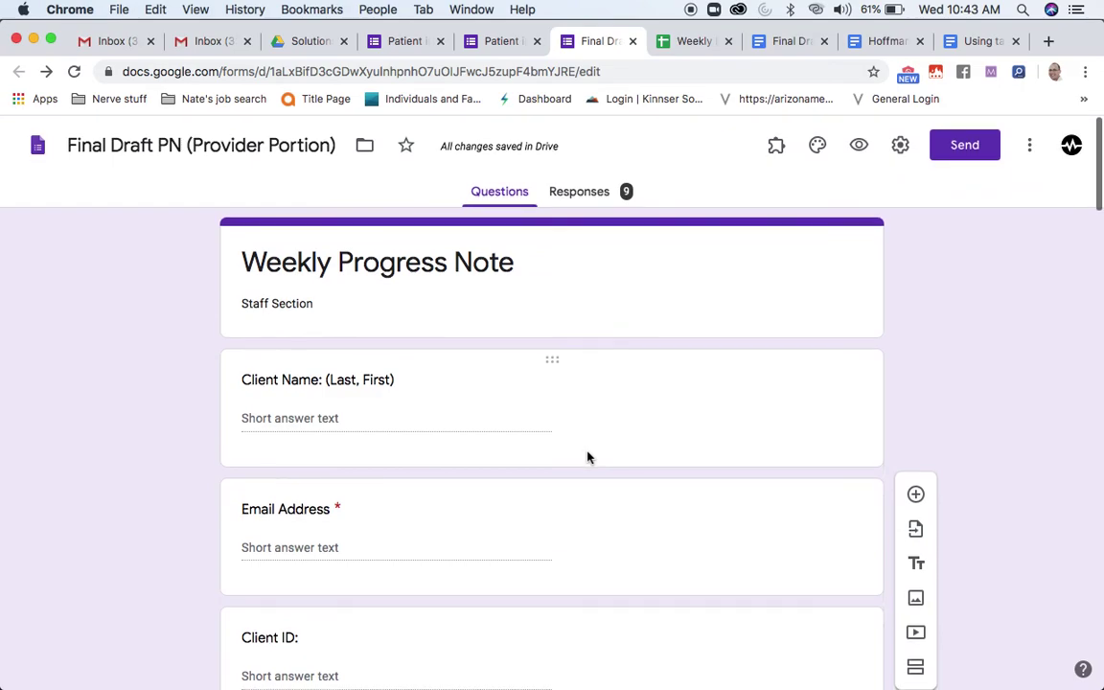
{"action": "scroll", "coordinate": [560, 525], "scroll_direction": "down", "scroll_amount": 3}
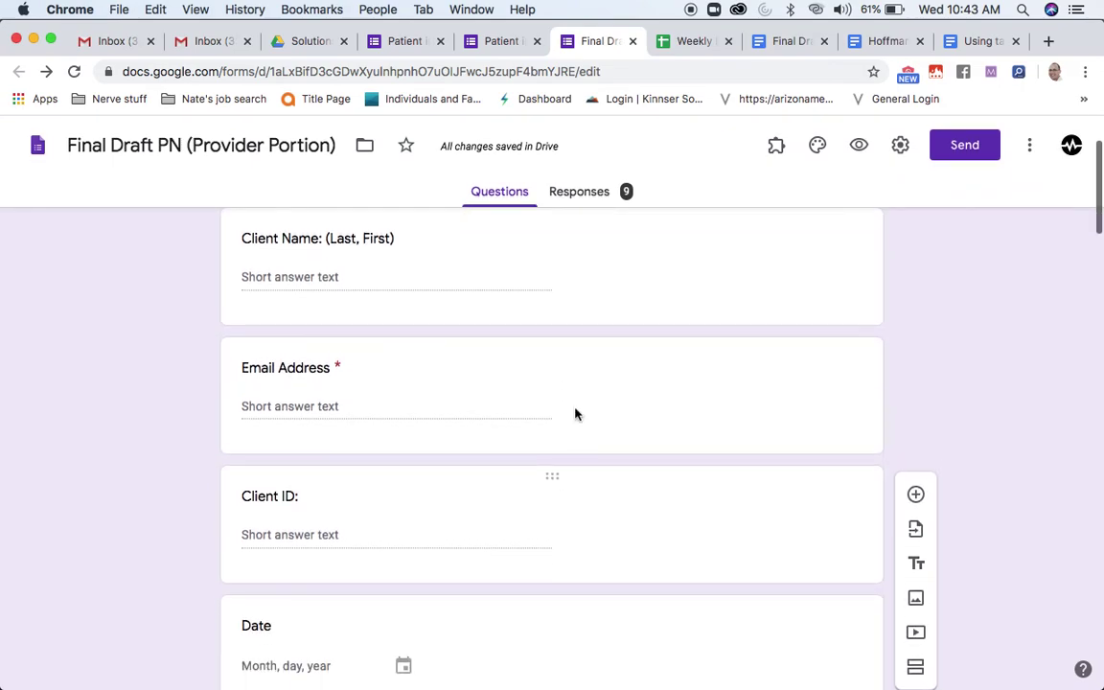
{"action": "scroll", "coordinate": [559, 406], "scroll_direction": "down", "scroll_amount": 2}
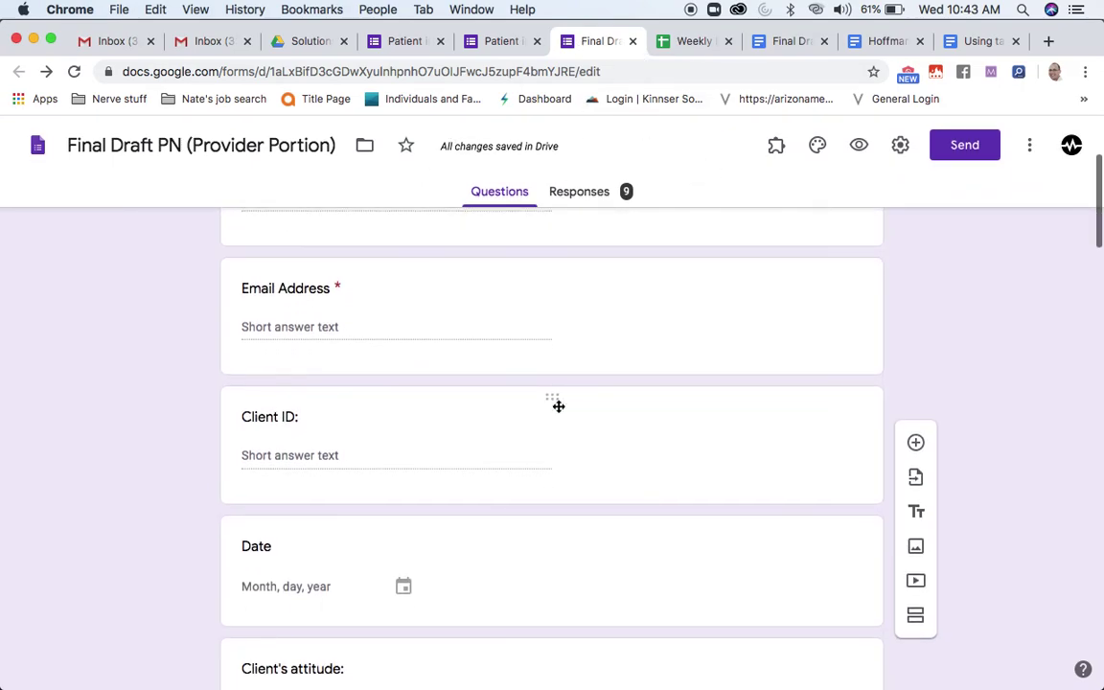
{"action": "scroll", "coordinate": [557, 406], "scroll_direction": "up", "scroll_amount": 4}
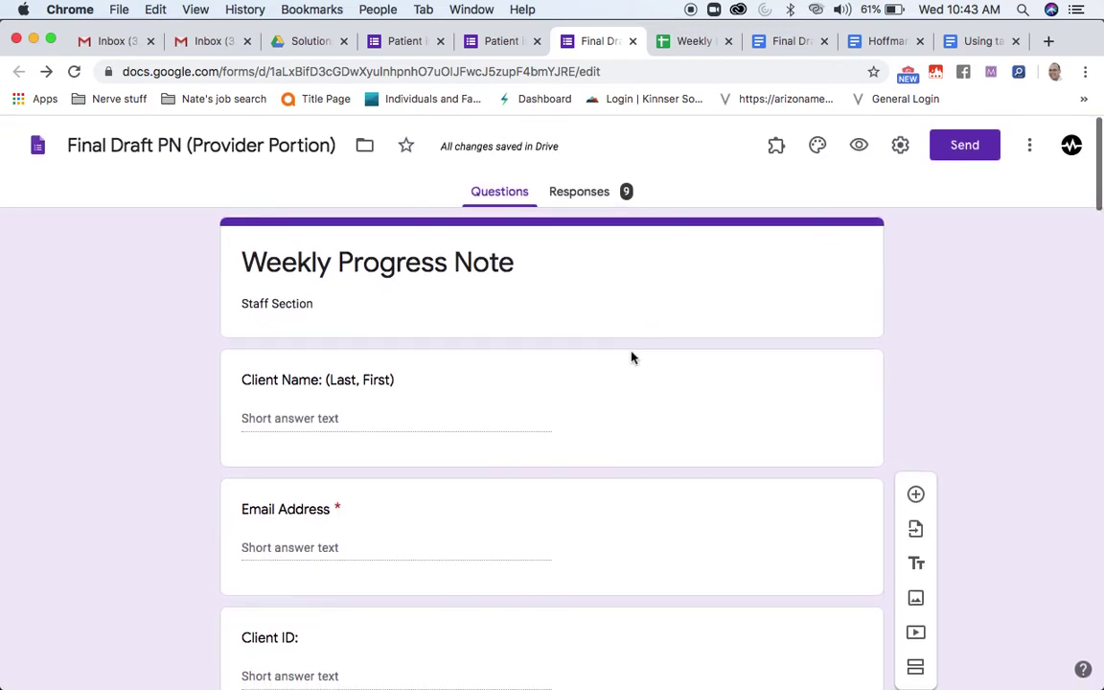